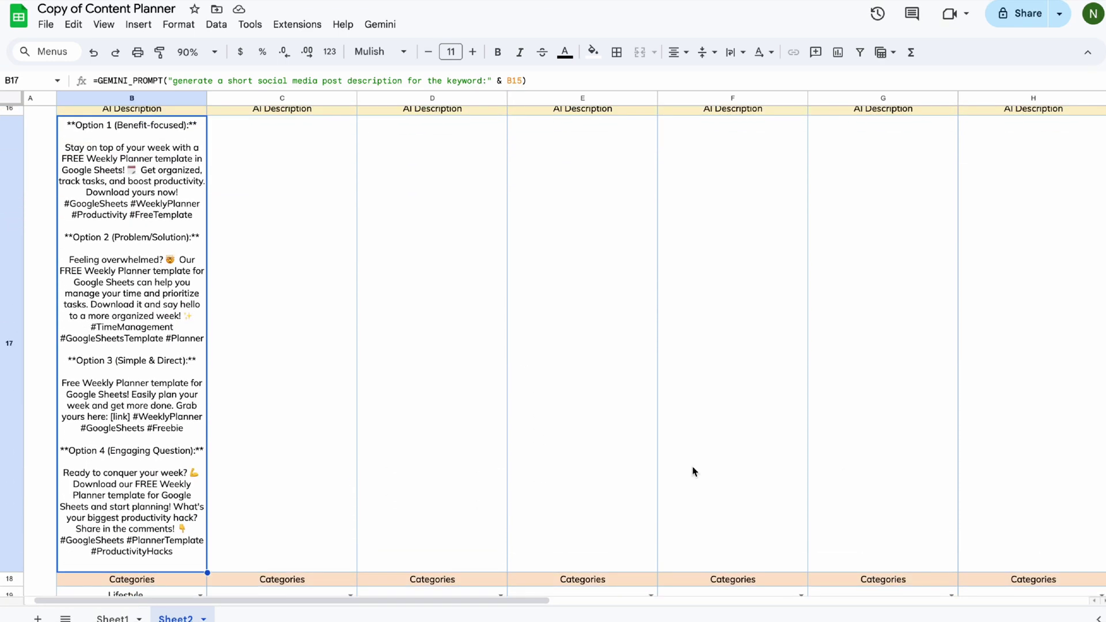
- Fill the AI Description formula from B17 across to H17 and enter "Monthly Calendar Google Sheets Template benefits" in C15
drag(207, 572, 1015, 568)
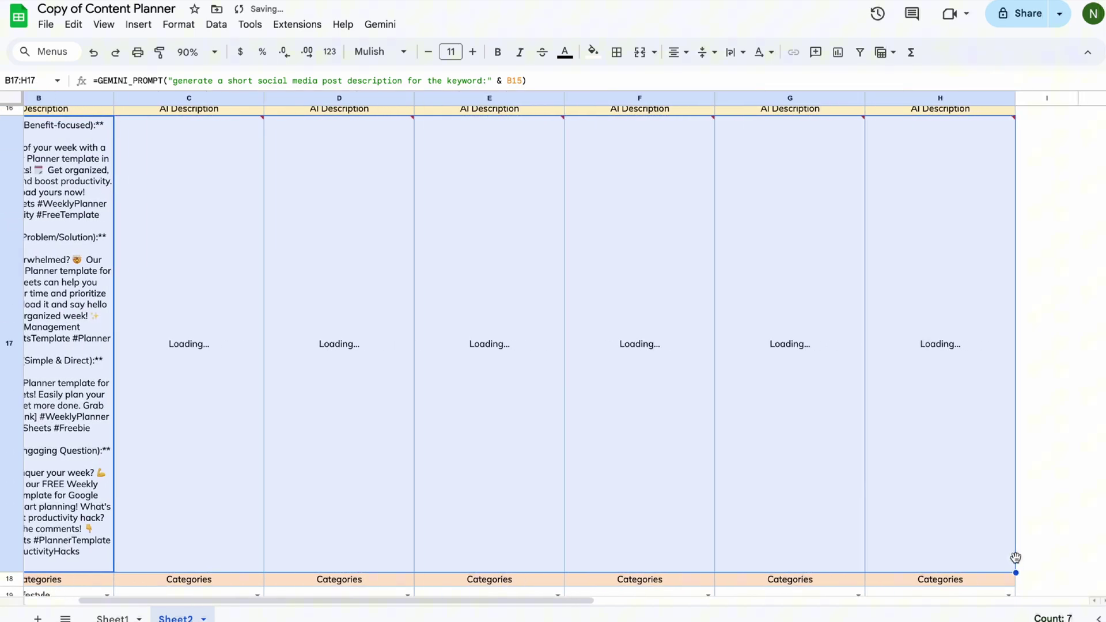
scroll(620, 482, up, 5)
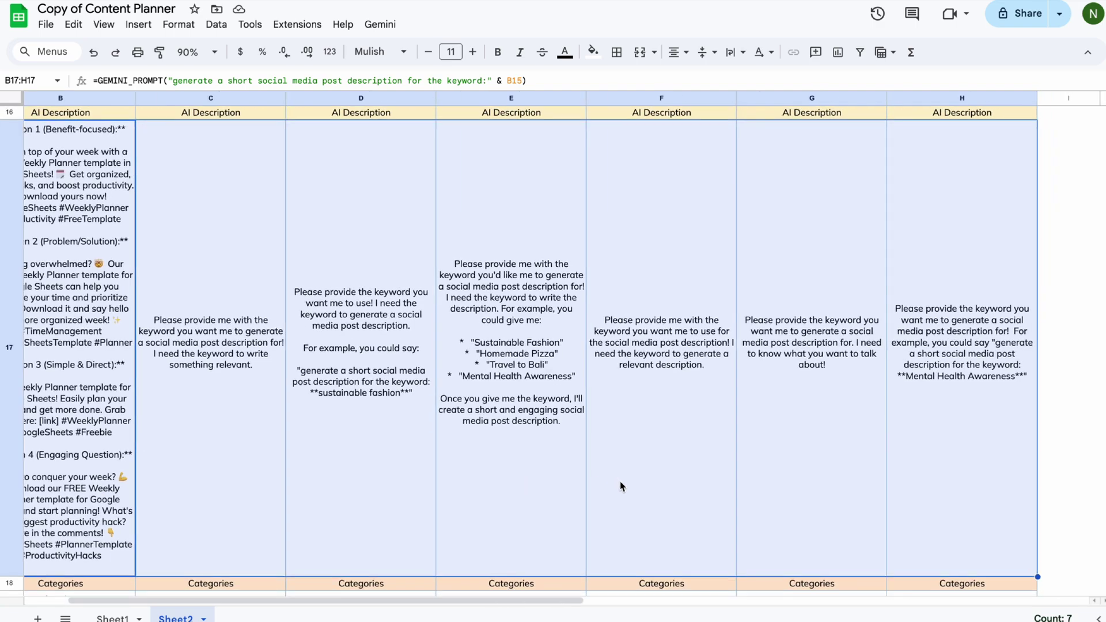
click(324, 278)
text(Monthly Calendar Google Shee)
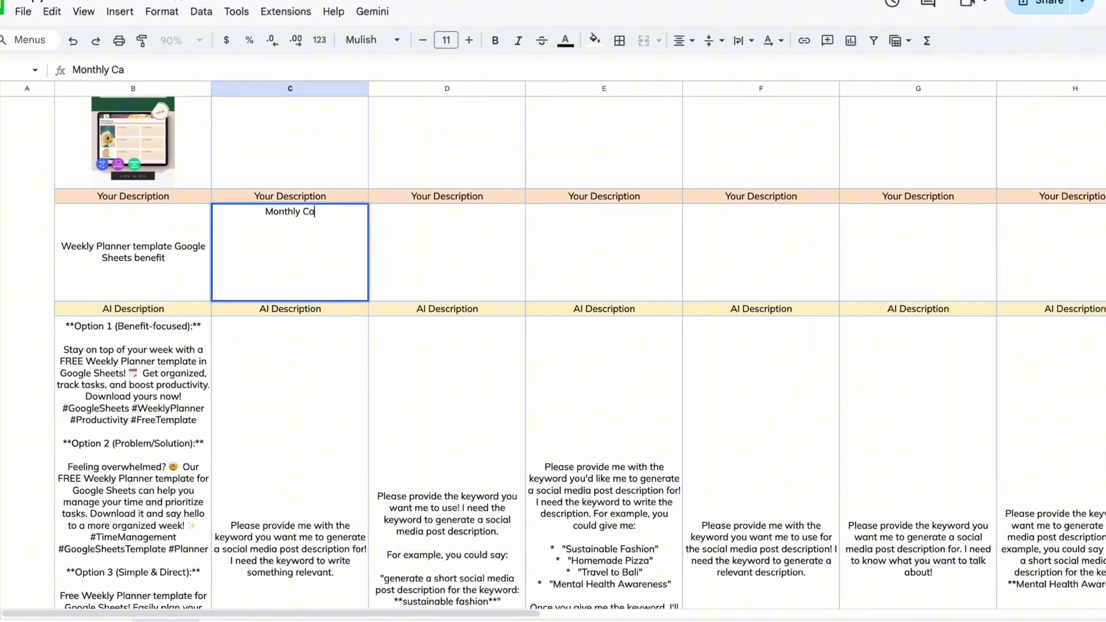
text(ts Template benefits)
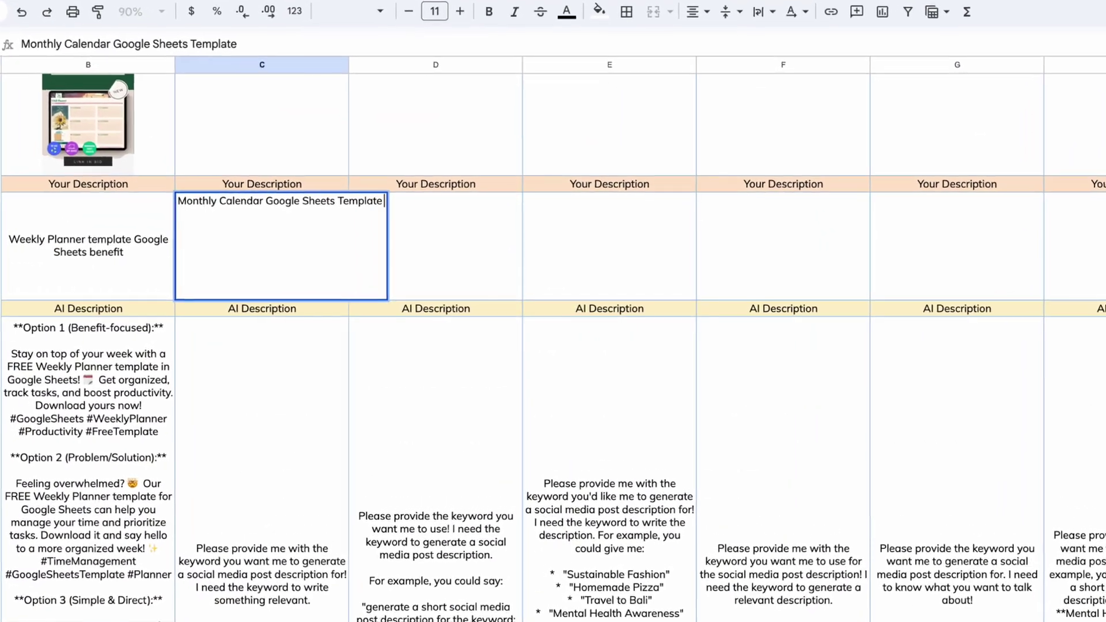
key(Return)
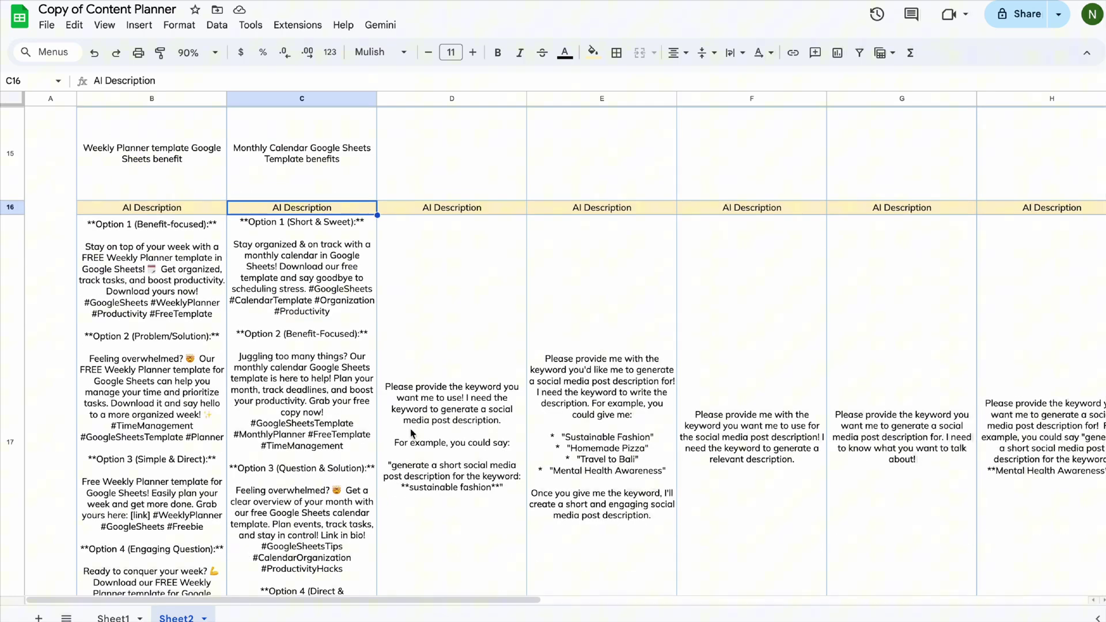
- Fill the Caption formula from B23 across to H23
scroll(340, 433, down, 8)
click(159, 378)
drag(227, 410, 1037, 412)
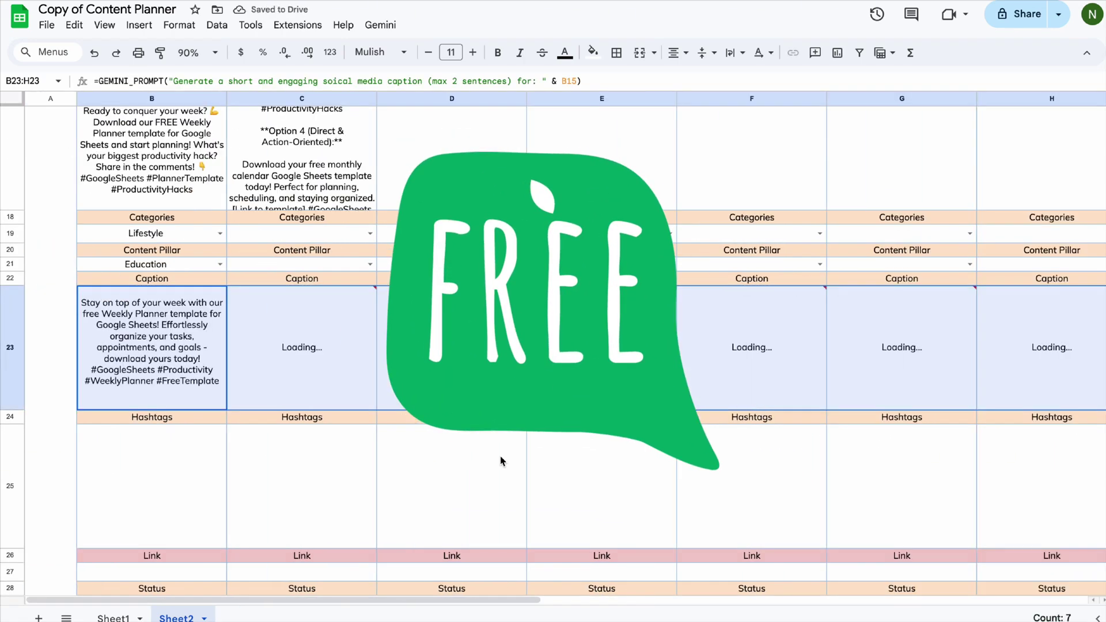
key(Right)
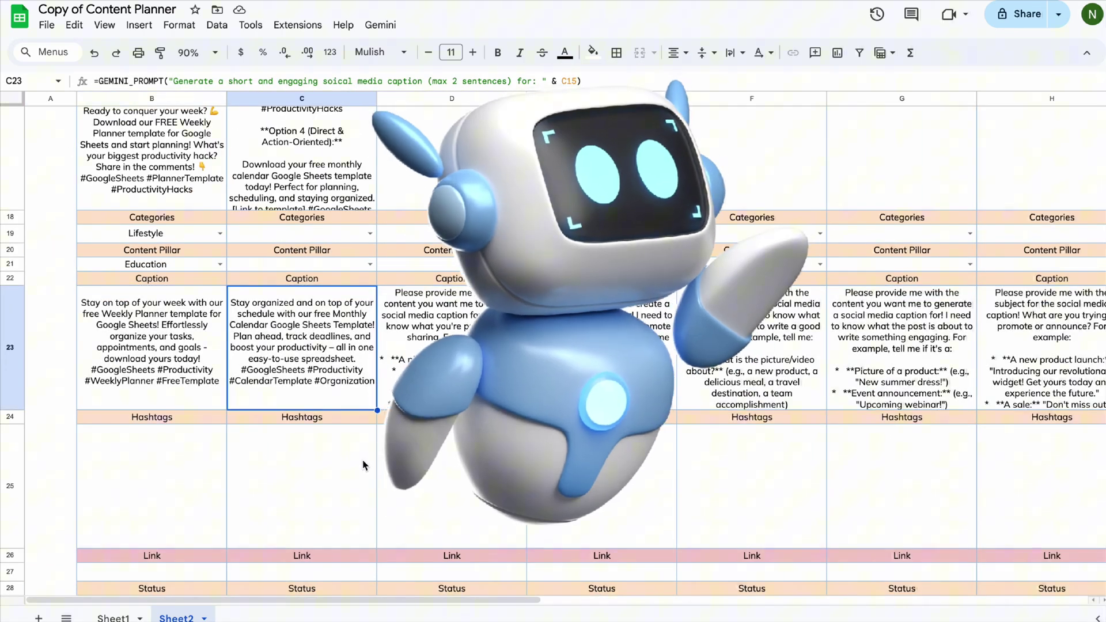
- Enter "Dark Theme Gantt Chart Google Sheets template" in D15 and "Kanban Board Google Sheets Template" in E15
scroll(363, 465, down, 3)
scroll(364, 464, up, 8)
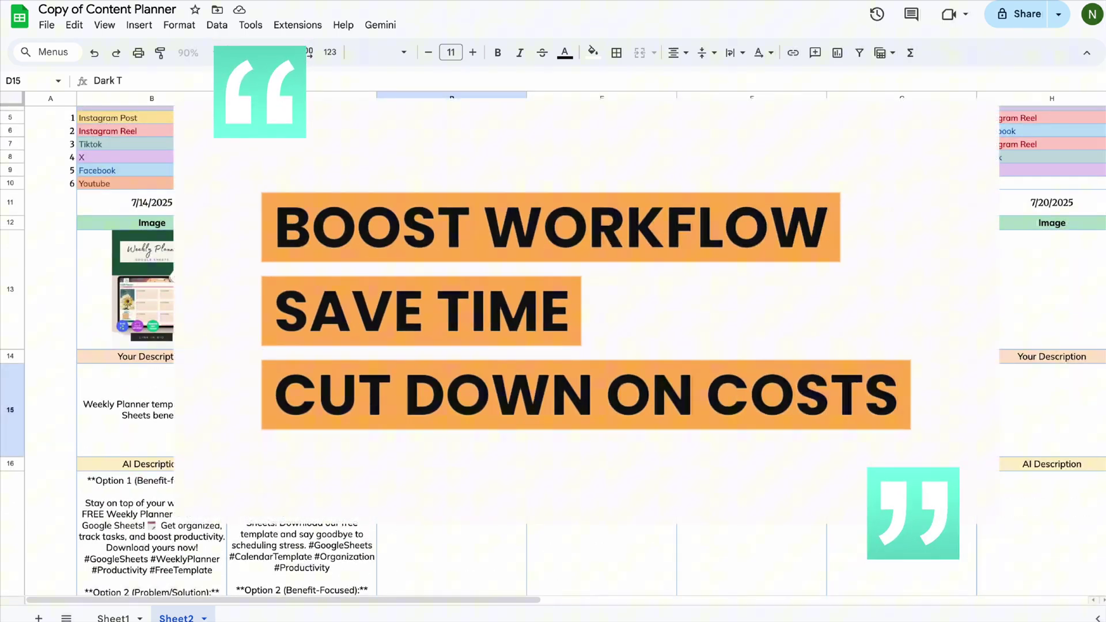
text(rt Google Sheets template)
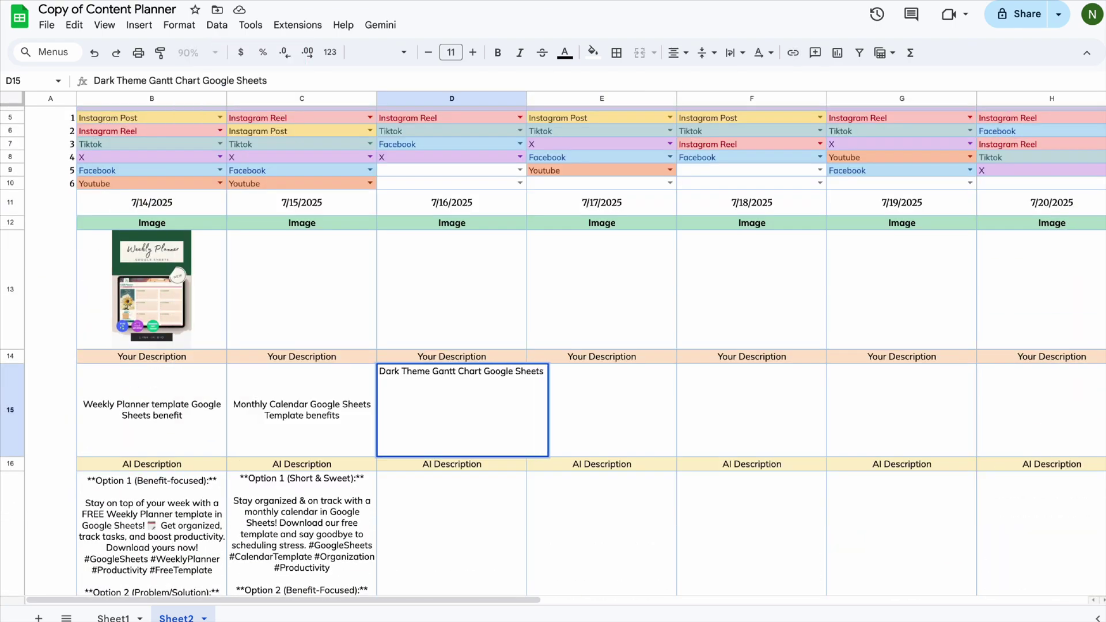
key(Return)
click(646, 416)
text(Kanban Board Goog)
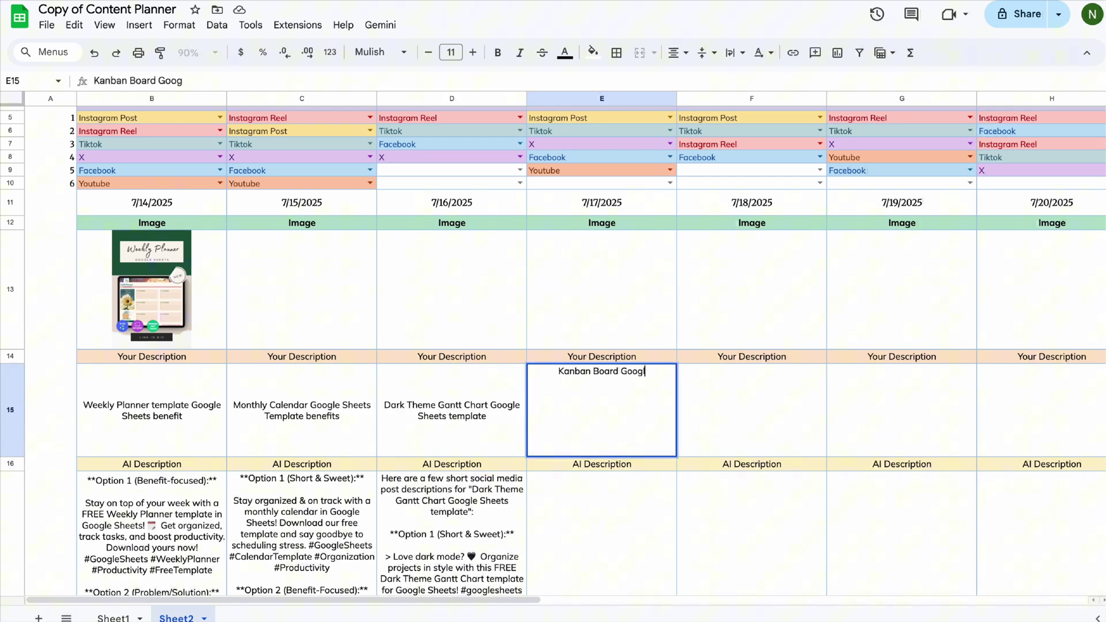
text(le Sheets template)
key(Return)
- Enter "Monthly Budget Tracker Template Google Sheets" as the 7/18/2025 description in F15
click(780, 419)
text(Mon)
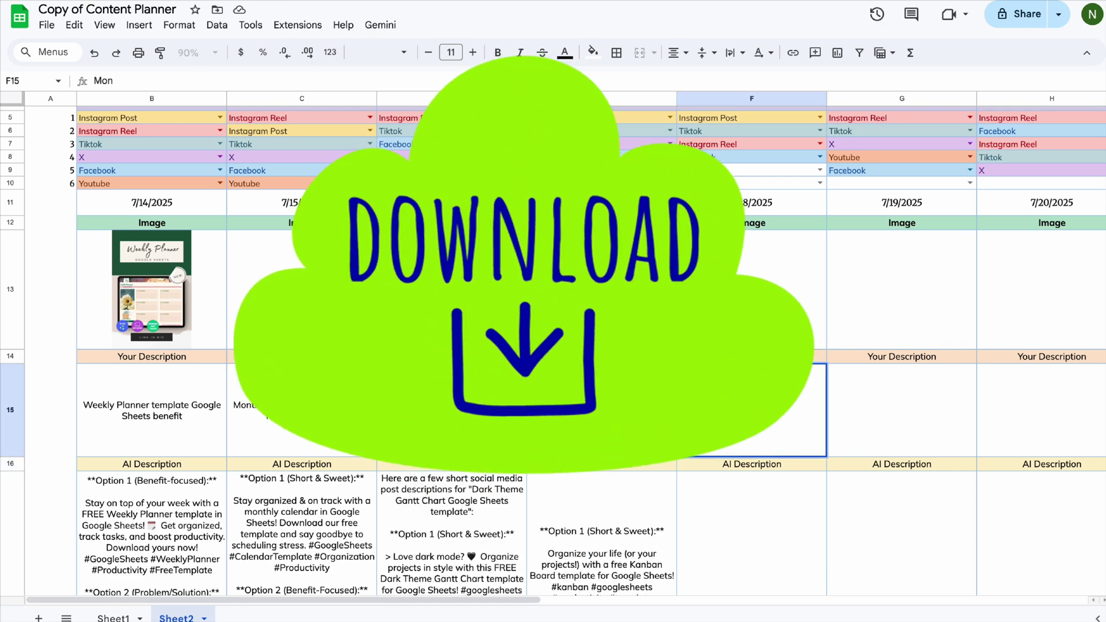
text(thly Budget Tracker Template Google Sheets)
- Enter "Content Planner Template" in G15 and "Habit Tracker Template and benefits" in H15
click(903, 415)
scroll(903, 415, right, 3)
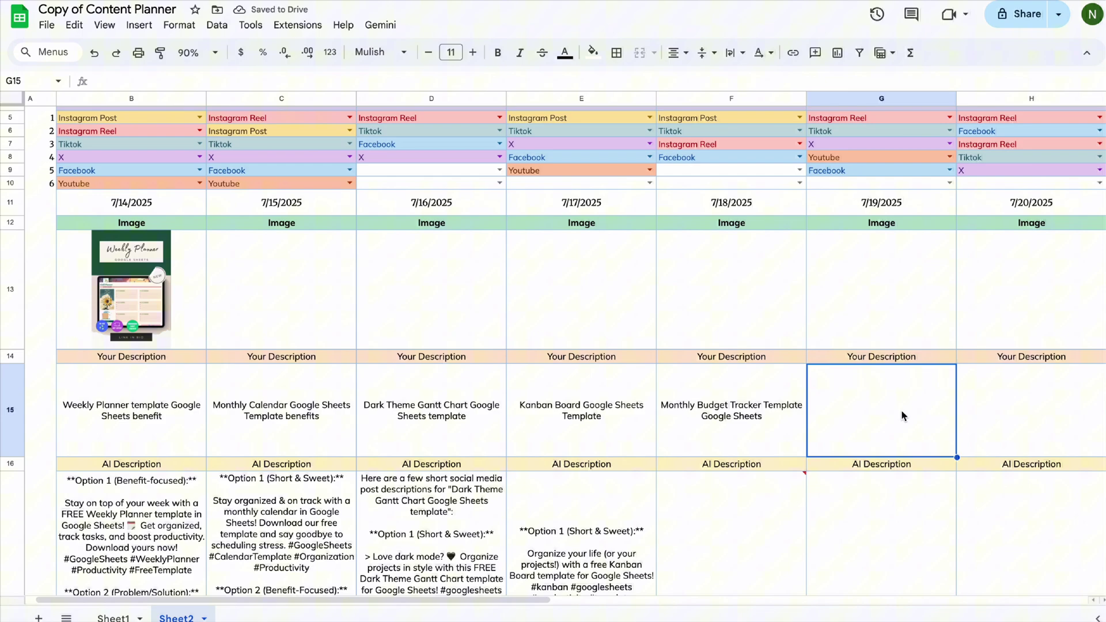
text(Content Planner Template)
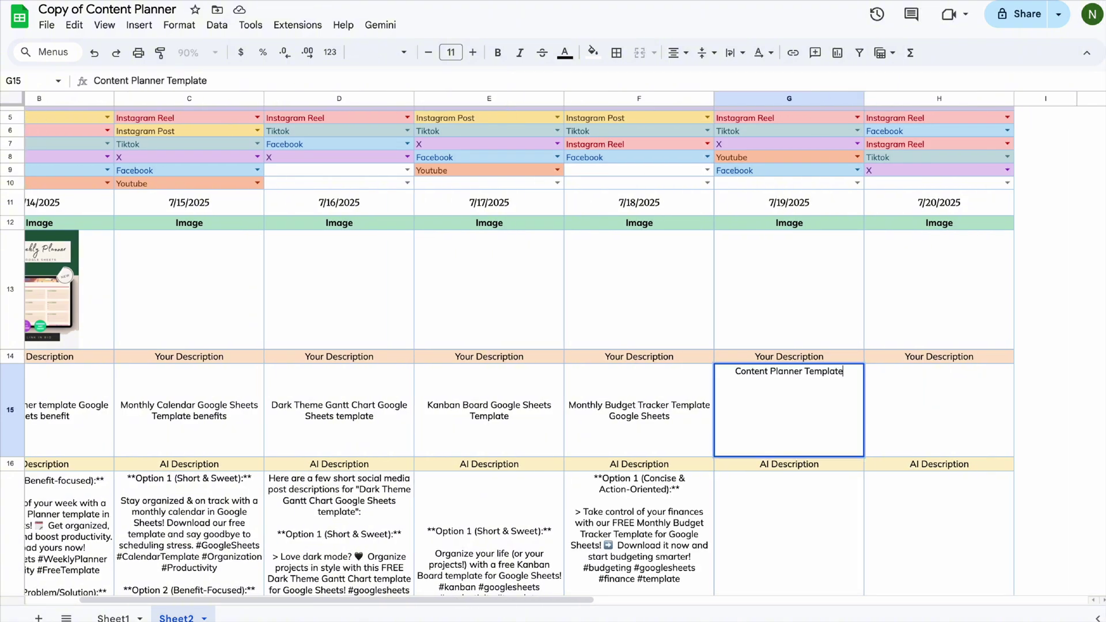
key(Tab)
text(Habit Tracker Template and benefits)
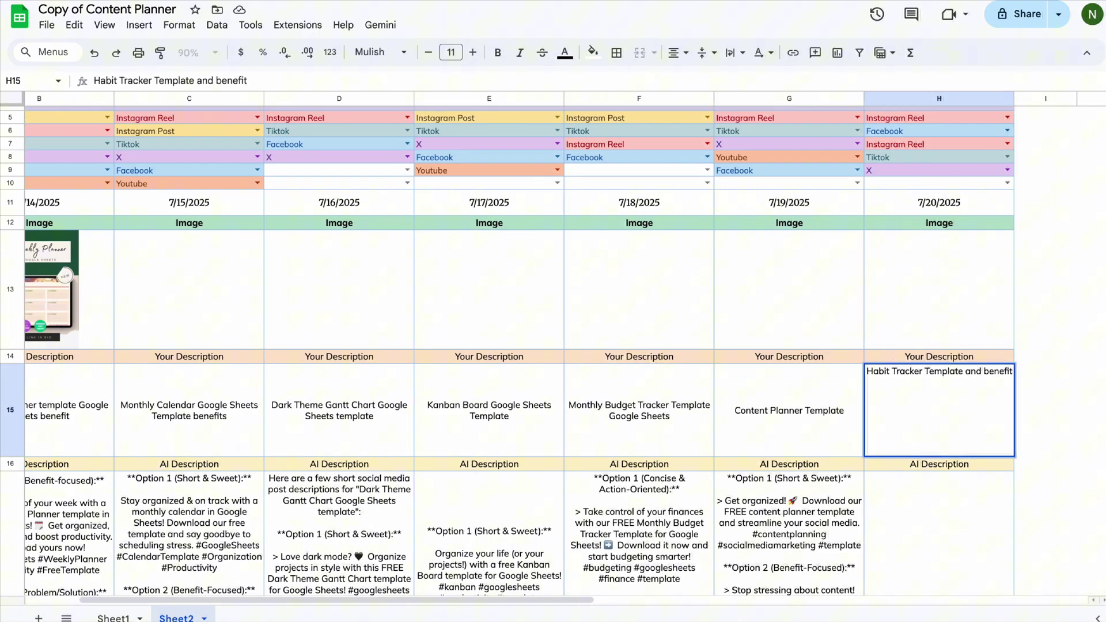
key(Return)
scroll(572, 400, down, 5)
scroll(574, 405, up, 5)
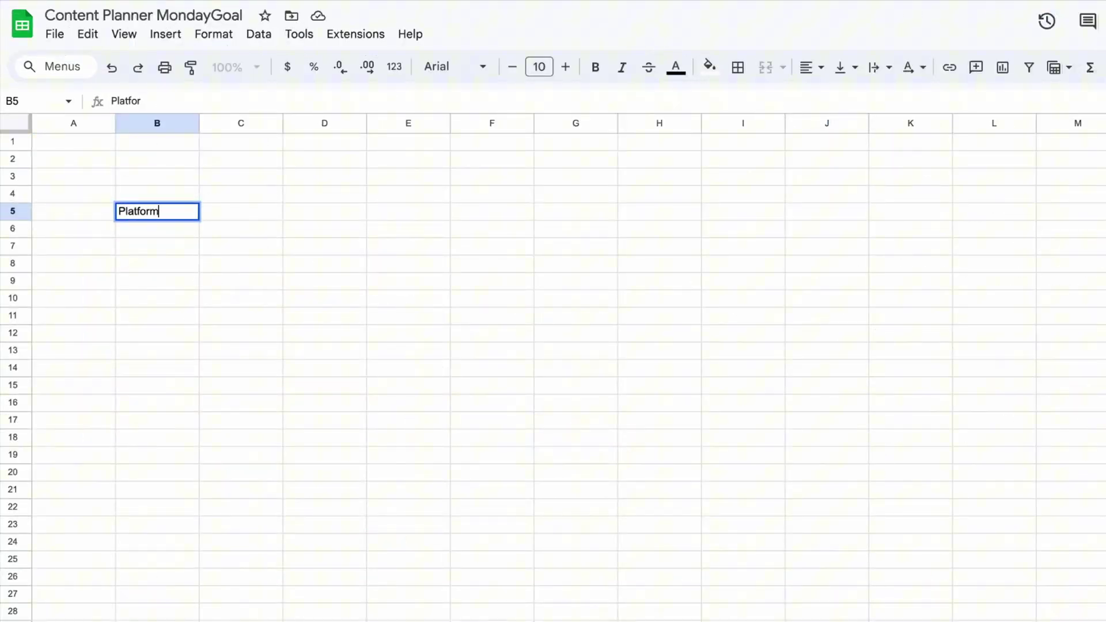
- In the Content Planner MondayGoal spreadsheet, enter the headings Platforms in B5, Categories in D5, Content Pillars in F5 and Status in H5
text(s)
key(Tab)
key(Tab)
text(Cat)
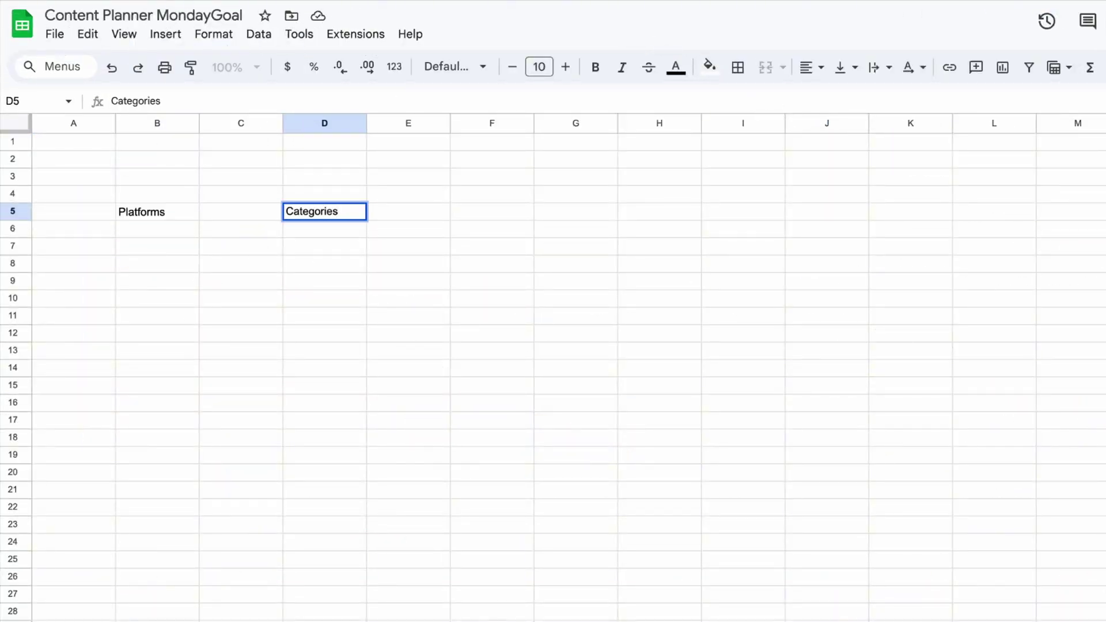
key(Tab)
key(Tab)
text(Content)
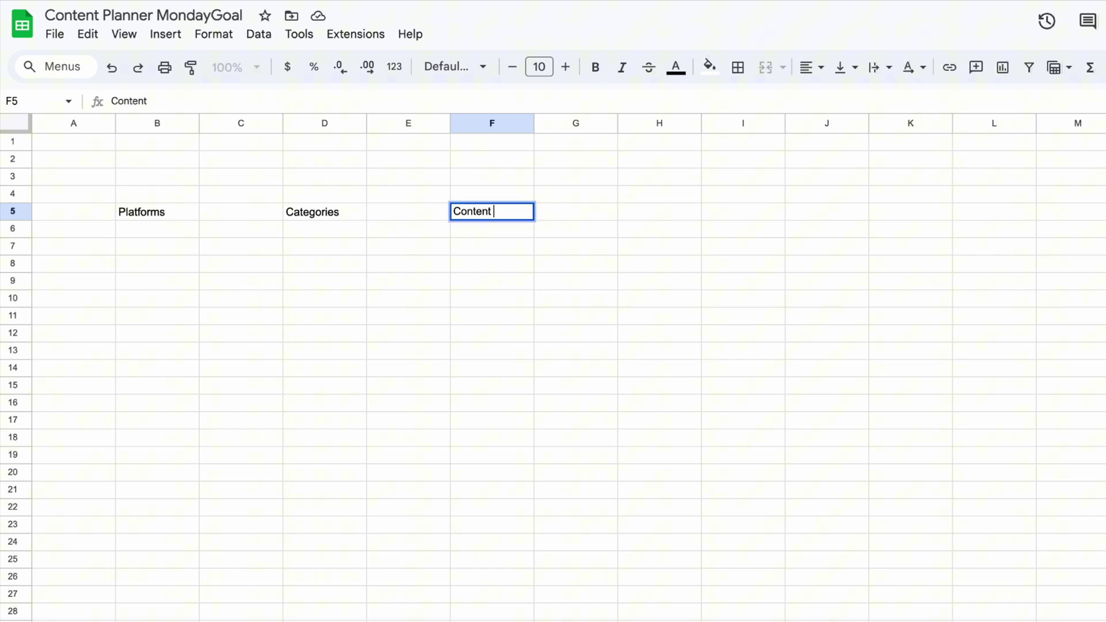
key(Tab)
key(Tab)
text(Sta)
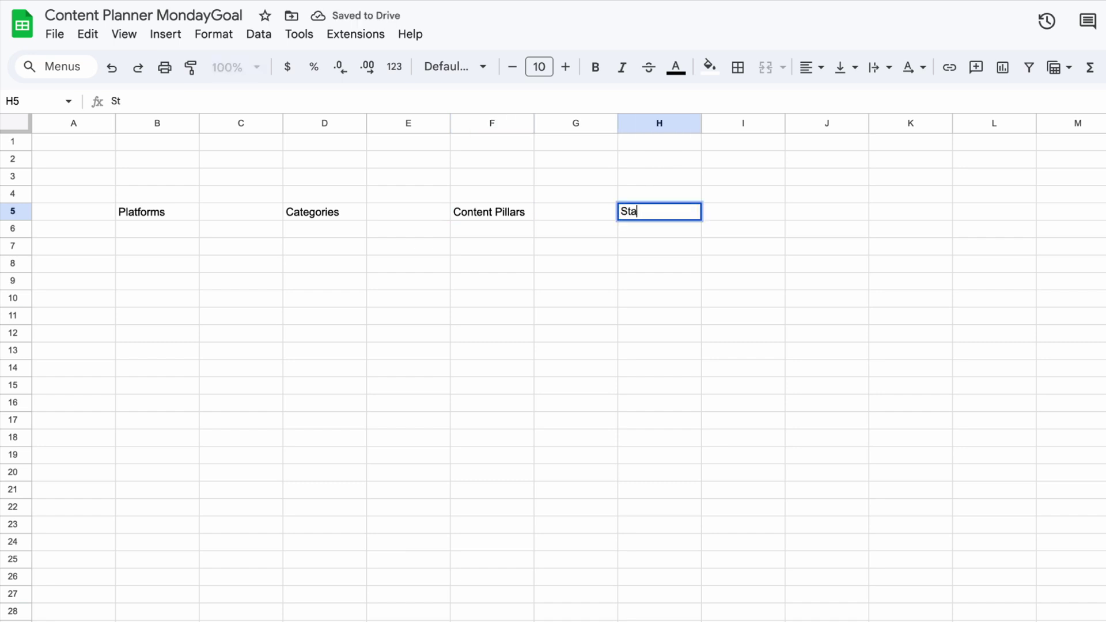
text(tus)
key(Return)
- Format the headings in row 5 with the Merriweather font, bold and a larger font size
click(12, 211)
click(456, 66)
click(519, 337)
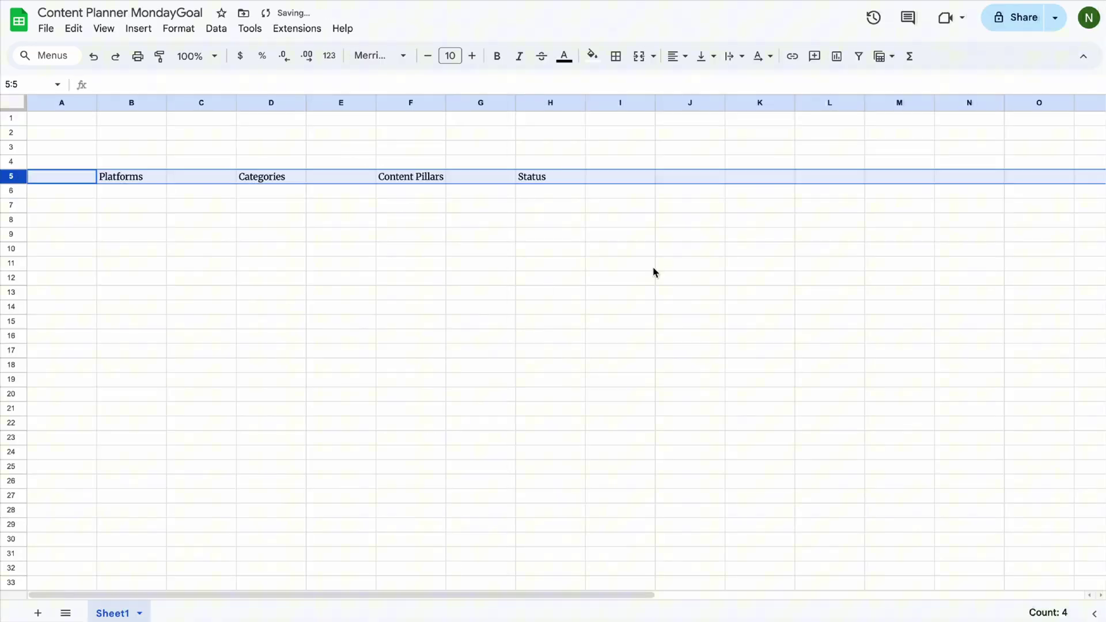
click(496, 56)
click(579, 225)
- Resize the heading columns B, D, F and H to a width of 150 pixels
click(531, 102)
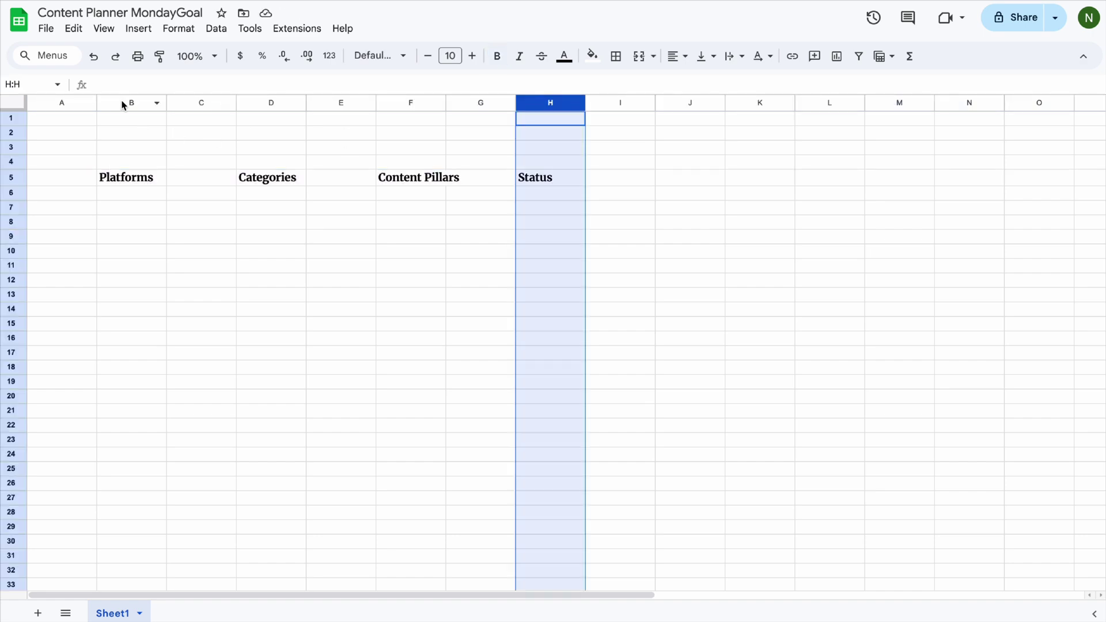
ctrl+click(402, 106)
ctrl+click(271, 103)
ctrl+click(116, 104)
right_click(115, 103)
click(193, 181)
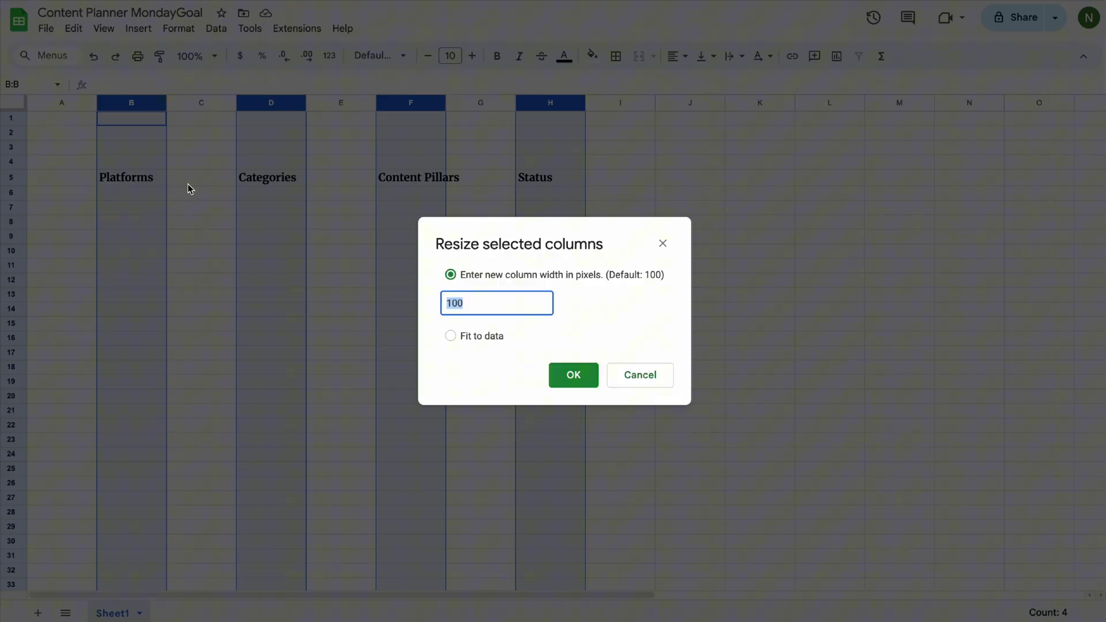
text(150)
key(Return)
- Narrow the spacer columns C, E and G to about 30 pixels
click(242, 103)
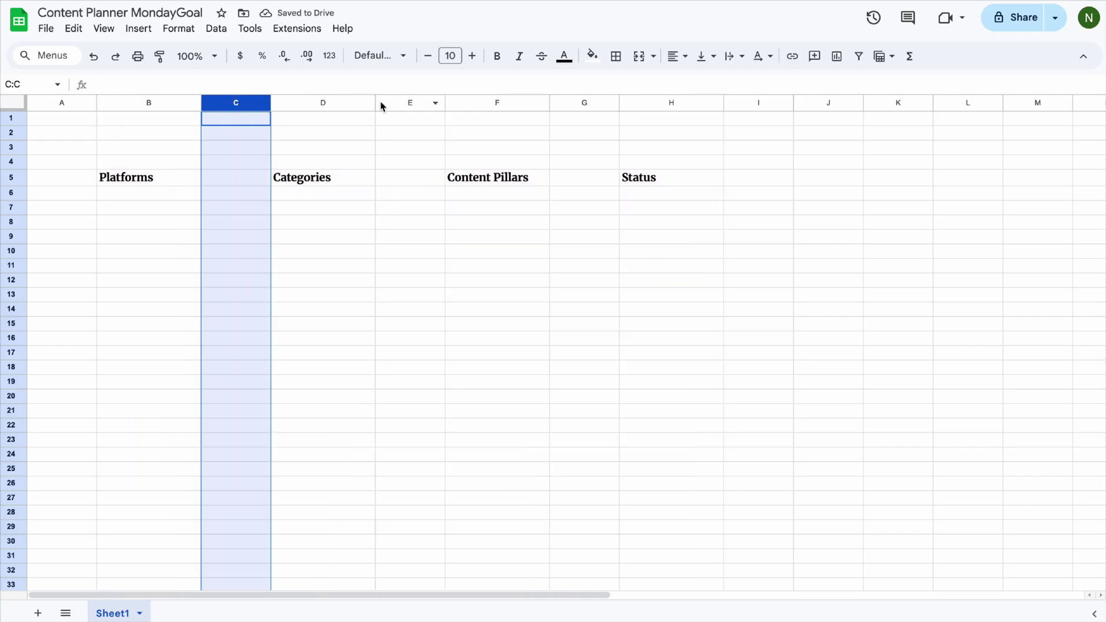
ctrl+click(392, 102)
ctrl+click(568, 103)
right_click(567, 102)
click(611, 180)
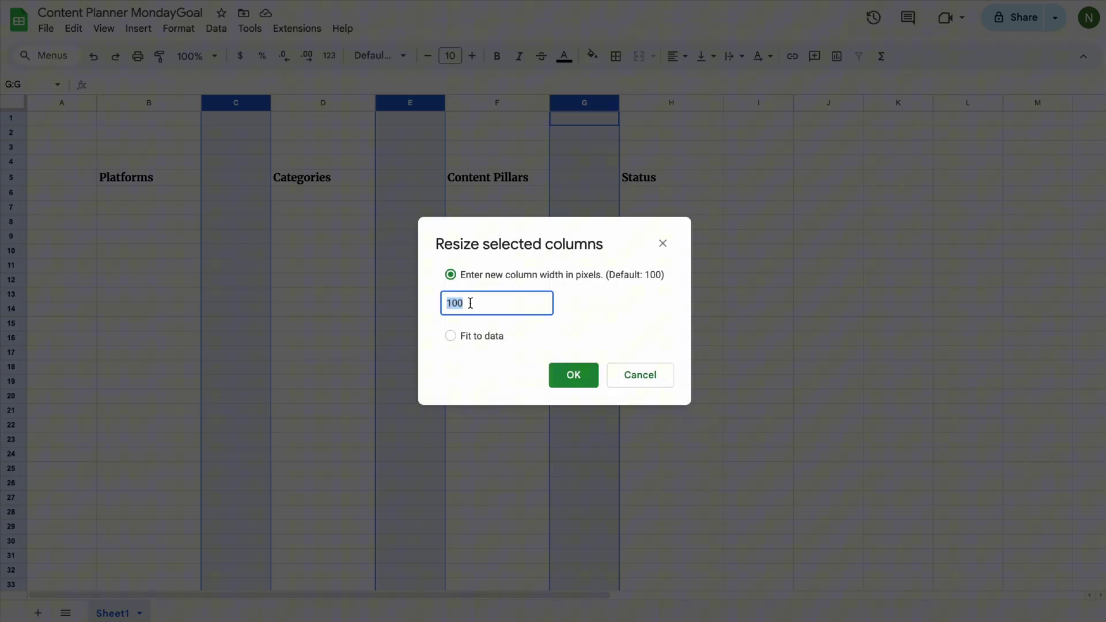
text(50)
key(Return)
click(588, 311)
click(84, 196)
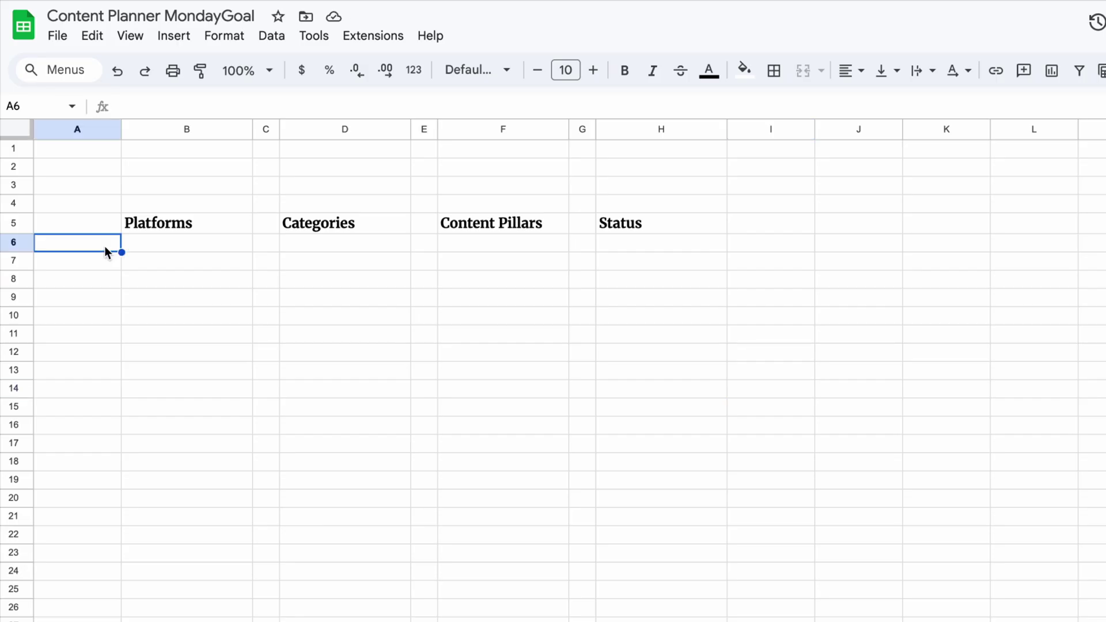
- Enter Instagram Post in B6 and Instagram Reel in B7 under Platforms
click(180, 244)
text(Instagram P)
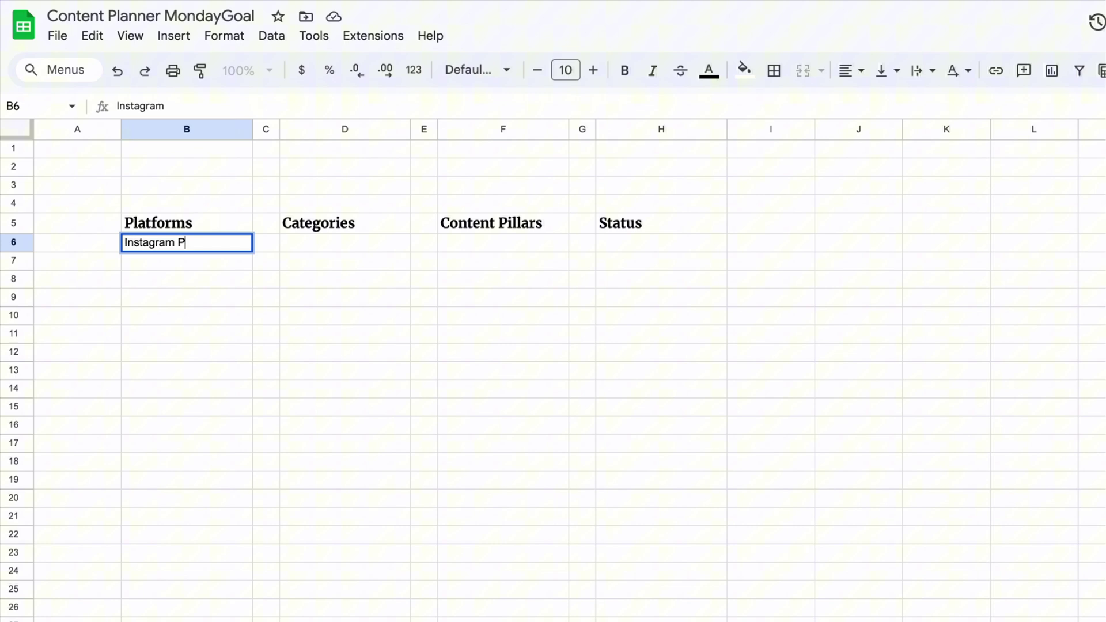
text(ost)
key(Return)
text(Instagram Post)
key(Tab)
triple_click(208, 261)
click(209, 262)
key(BackSpace)
key(BackSpace)
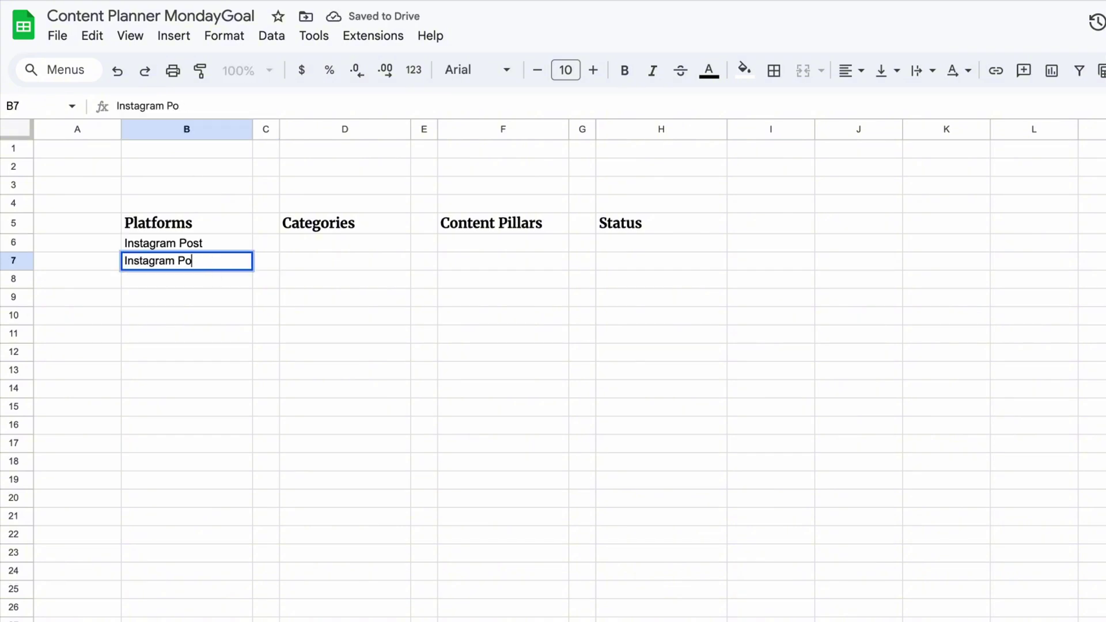
text(el)
key(Return)
- Add Tiktok in B8 and X in B9 to the Platforms list
text(Tiktok)
key(Return)
text(T)
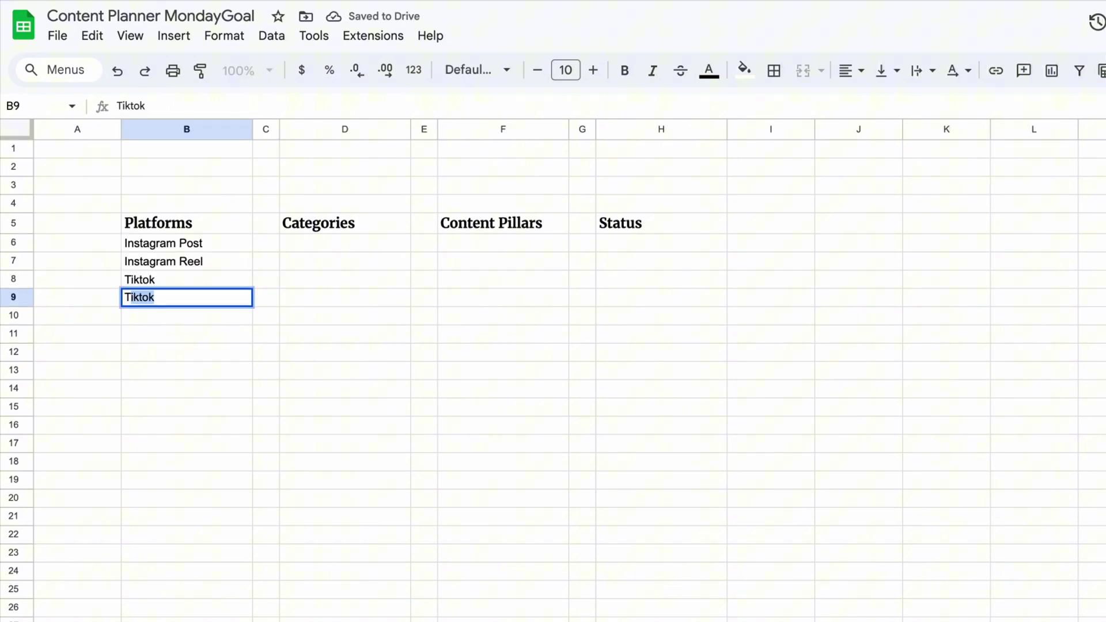
text(w)
key(BackSpace)
key(BackSpace)
text(X)
key(Return)
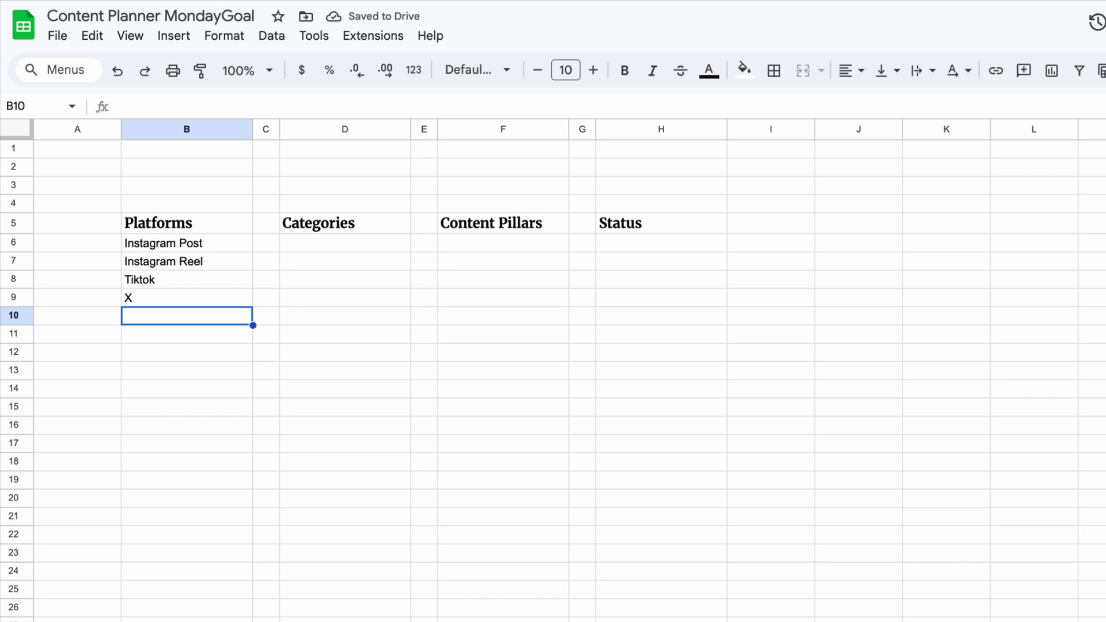
- Add Facebook in B10 and Youtube in B11 to the Platforms list
text(New)
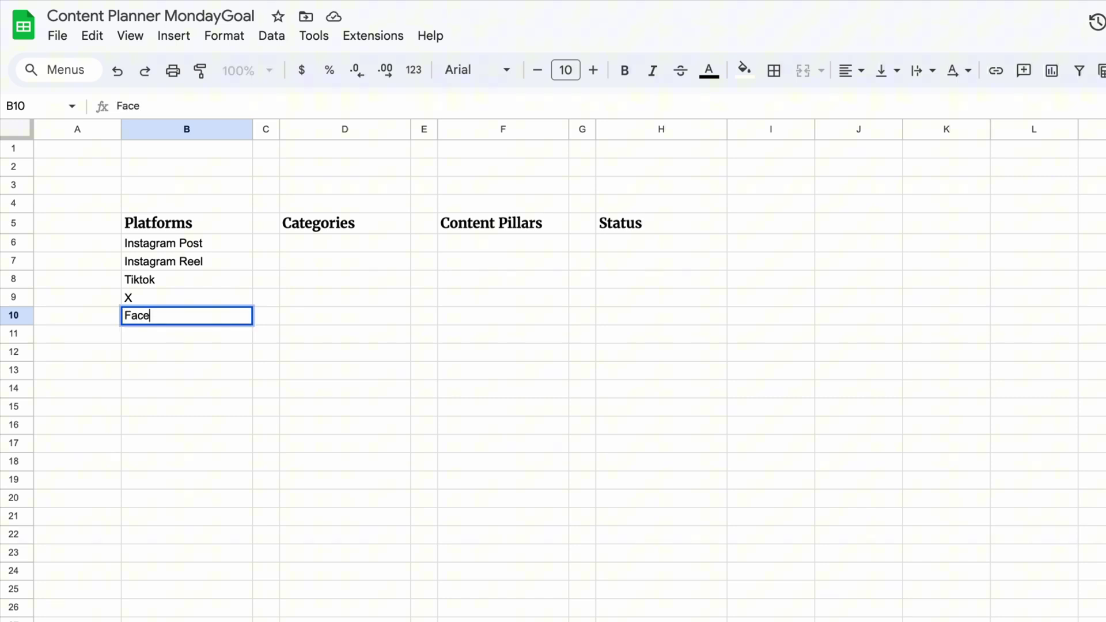
text(ebook)
key(Return)
text(Youtube)
key(Tab)
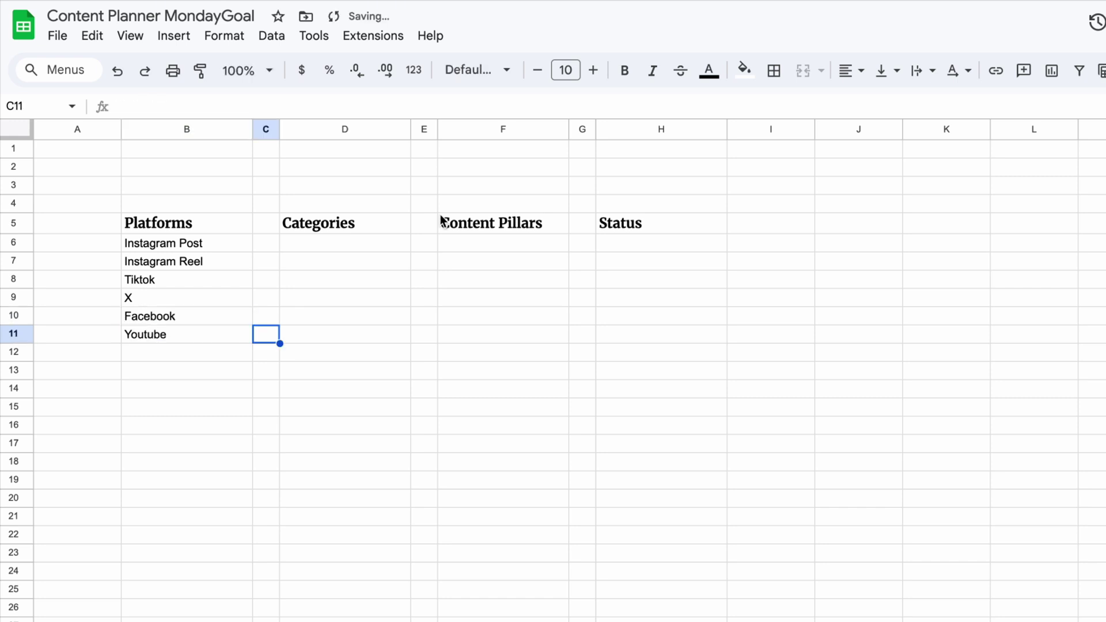
- Enter Lifestyle, Travel and Trend in D6:D8 under Categories
click(344, 242)
text(Lifestyle)
key(Return)
text(Travel)
key(Return)
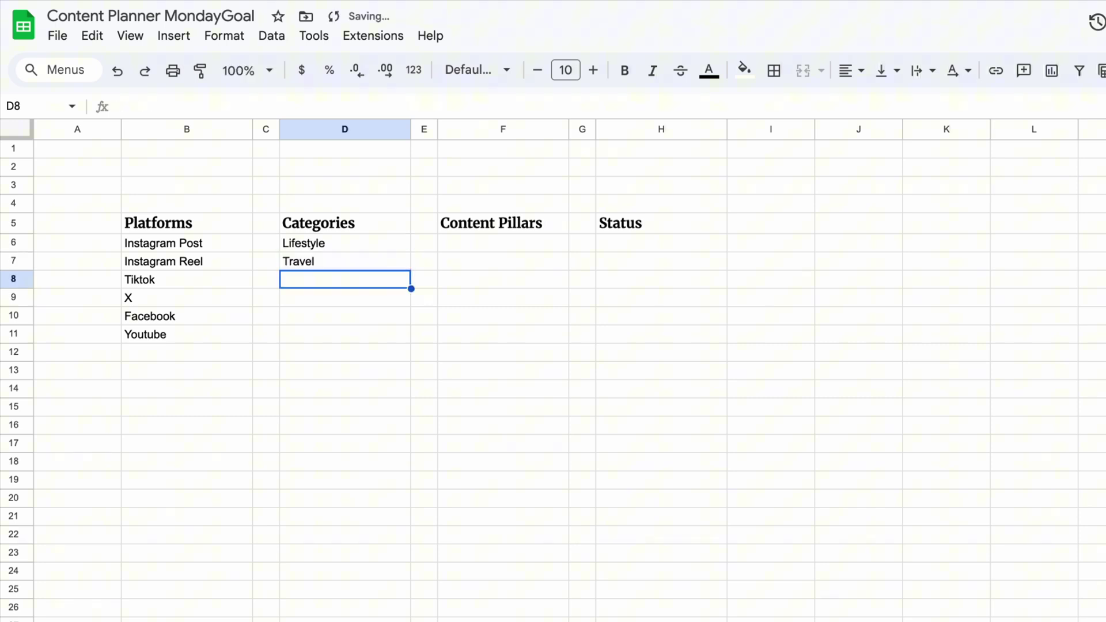
text(Trend)
key(Tab)
- Enter Education, Entertainment and Tips in F6:F8 under Content Pillars
click(495, 248)
text(Education)
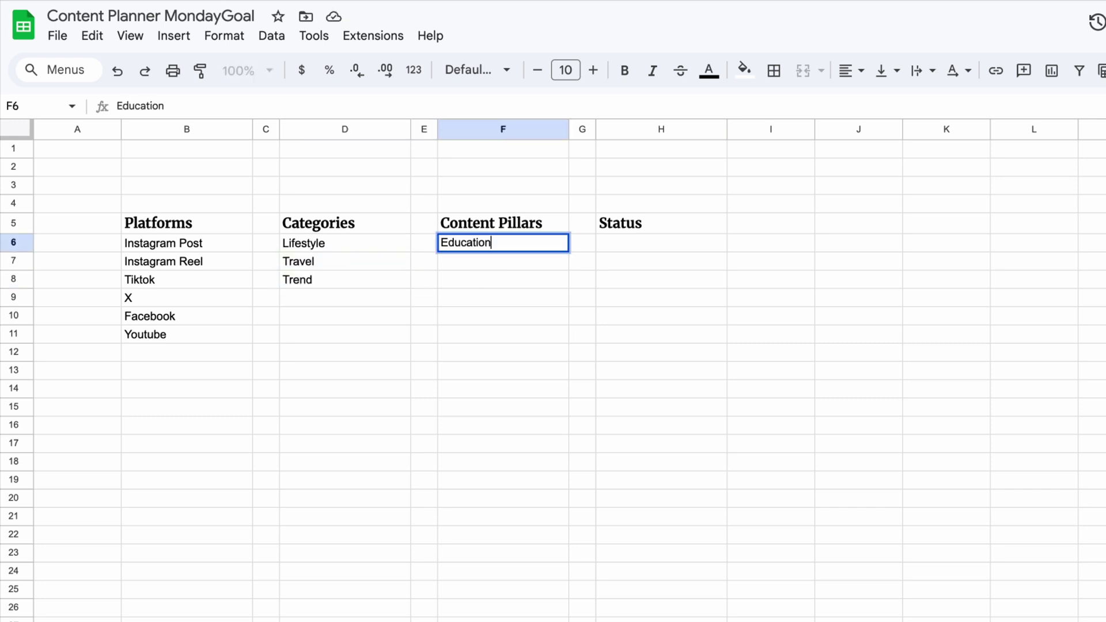
key(Return)
text(Enter)
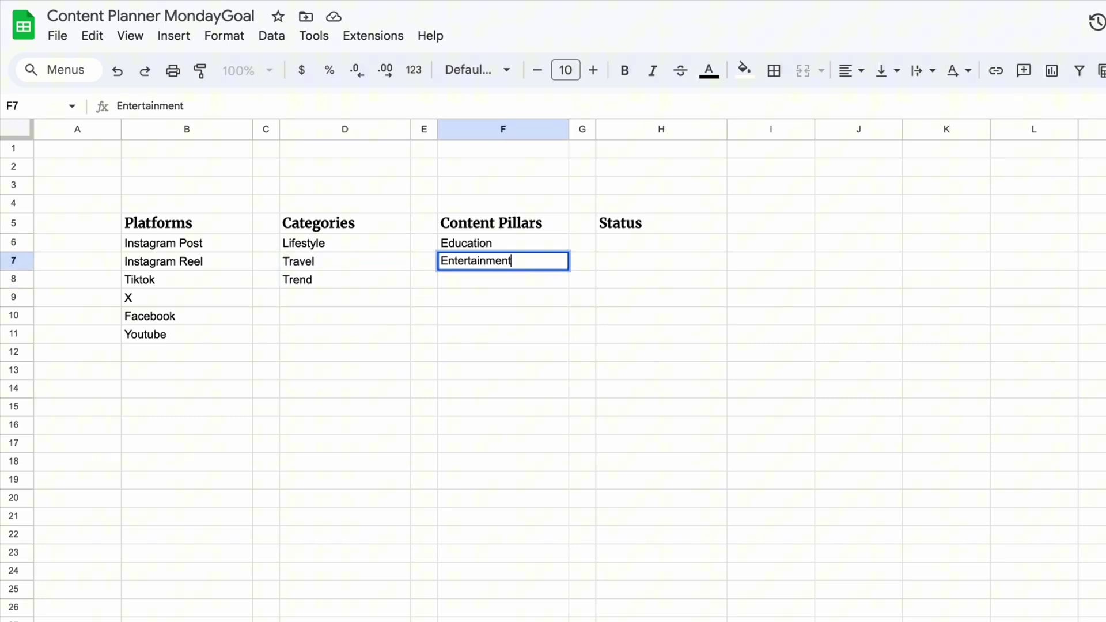
text(tainment)
key(Return)
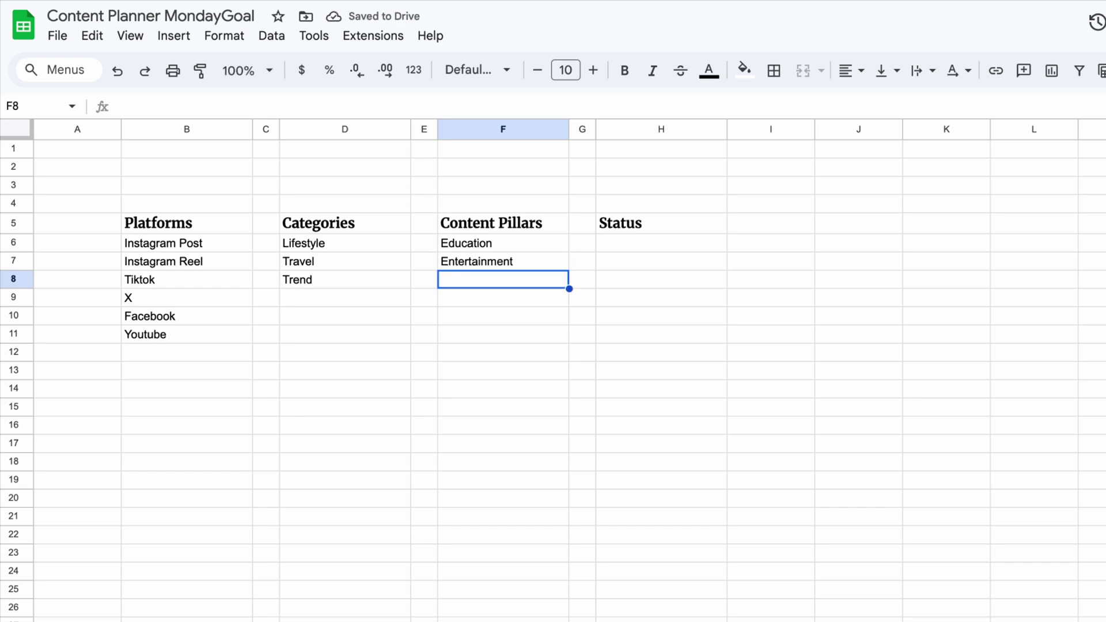
text(Tips)
key(Return)
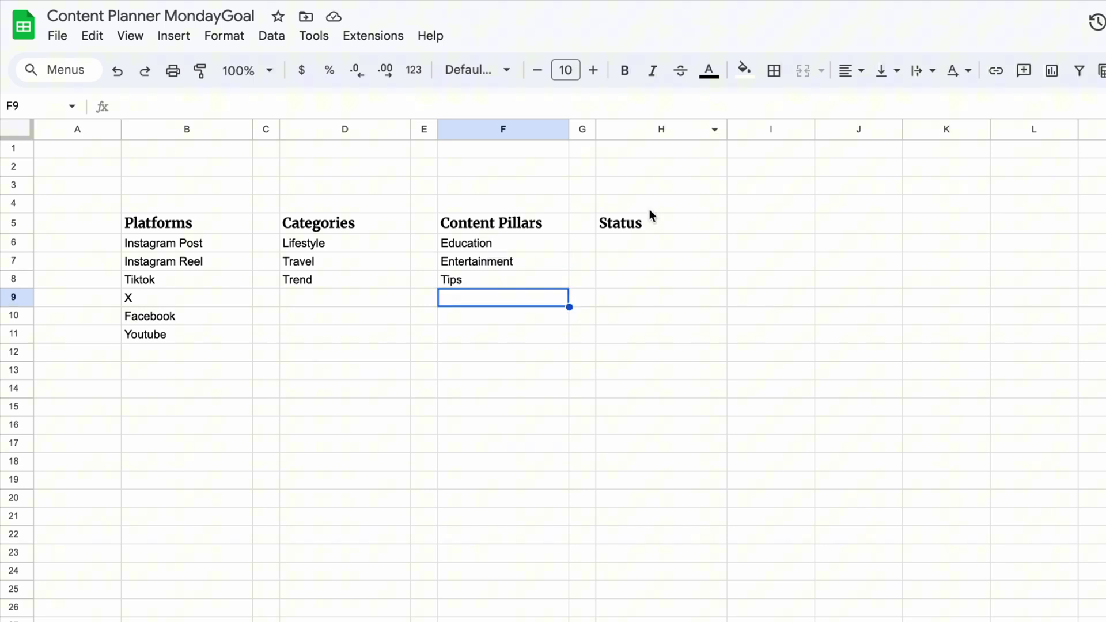
- Enter Not Created, Created, Scheduled and Published in H6:H9 under Status
click(654, 243)
text(Not Created)
key(Return)
text(Created)
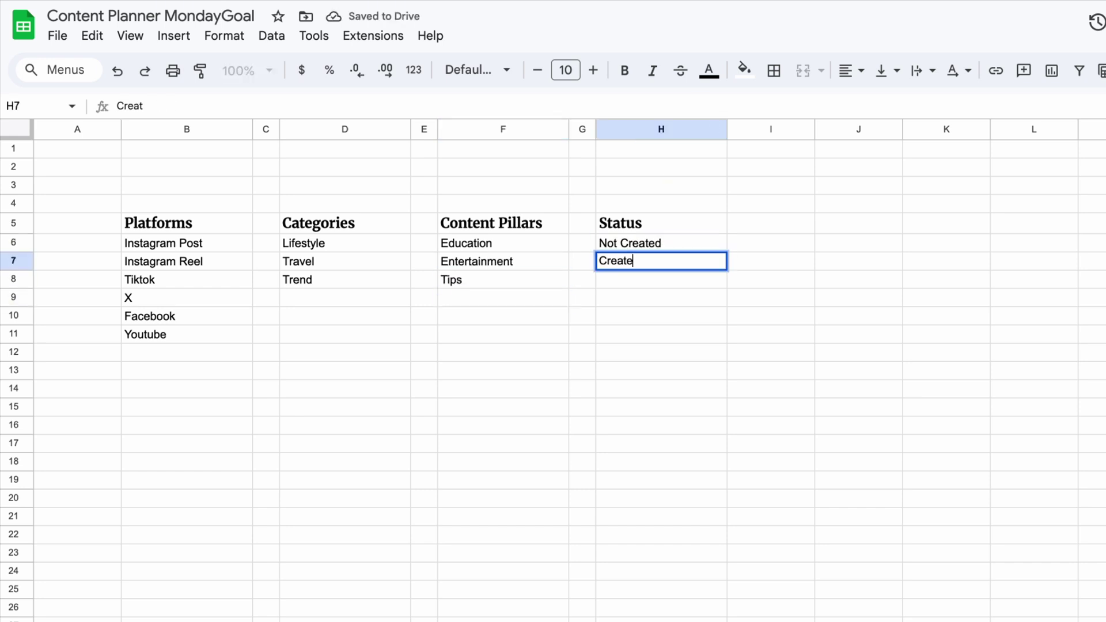
key(Return)
text(Sche)
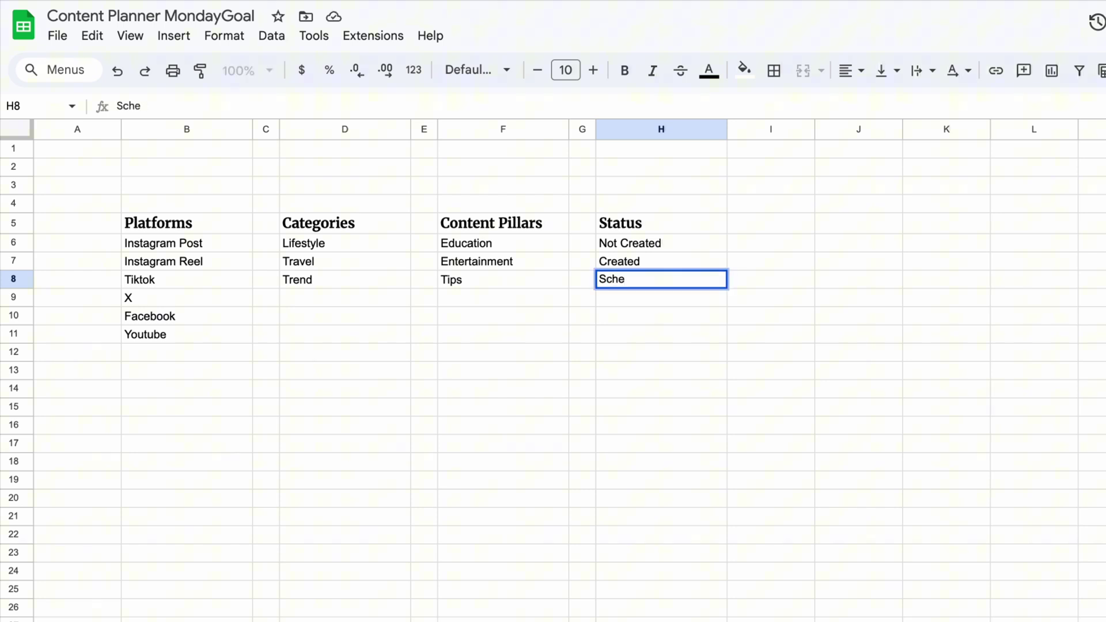
text(duled)
key(Return)
text(Pub)
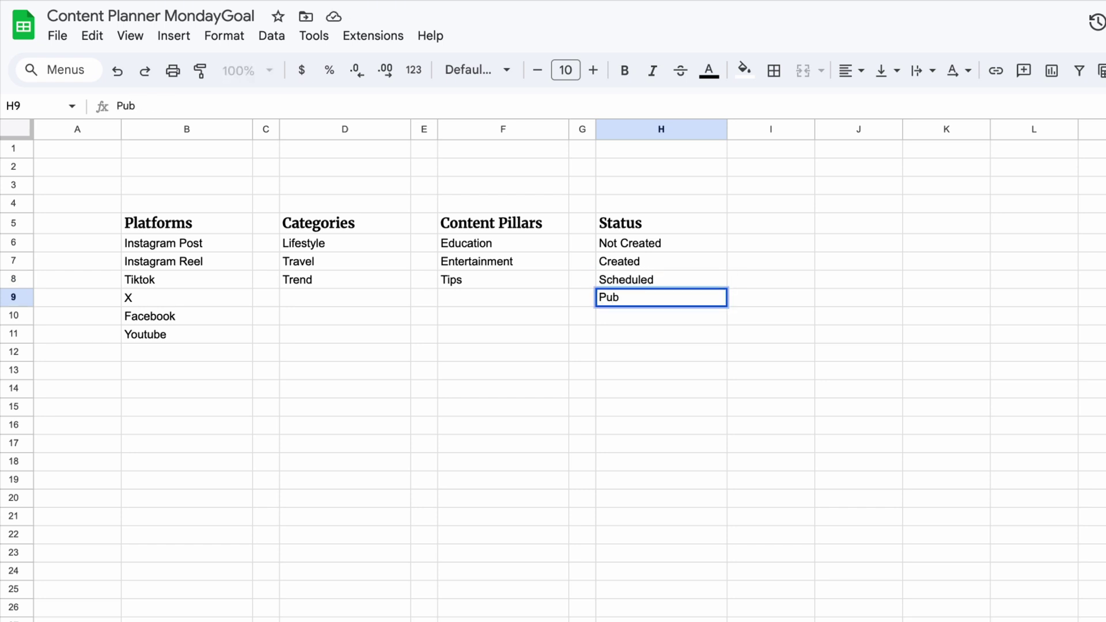
text(lished)
click(771, 480)
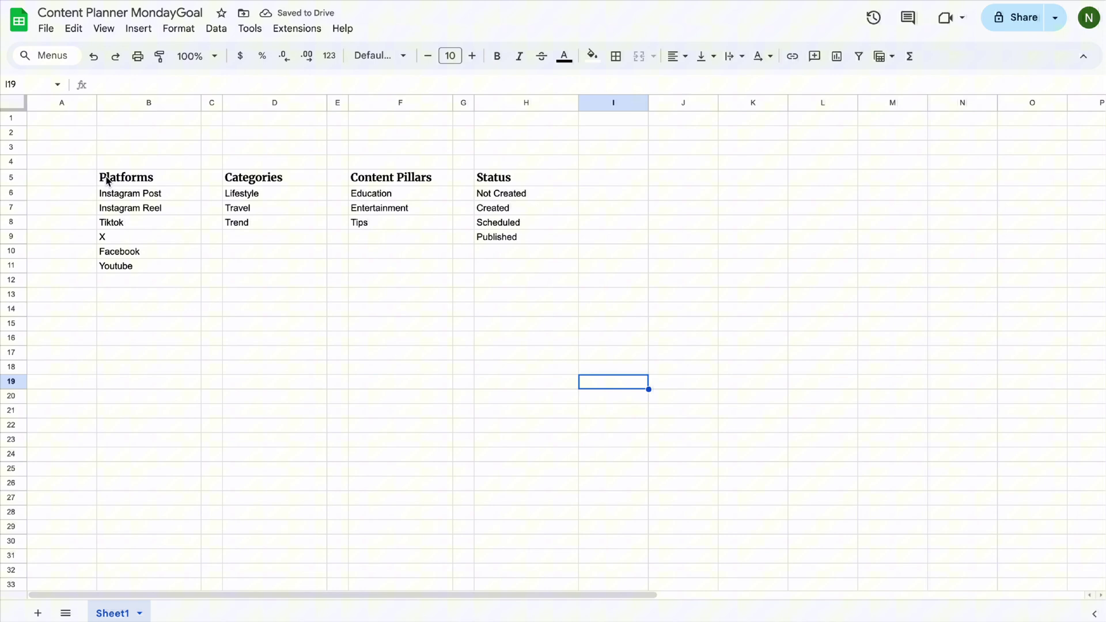
- Fill the Platforms header in B5 with light cyan 3
click(186, 223)
click(745, 70)
click(673, 135)
- Fill the Categories, Content Pillars and Status headers in row 5 with light blue 3
click(275, 177)
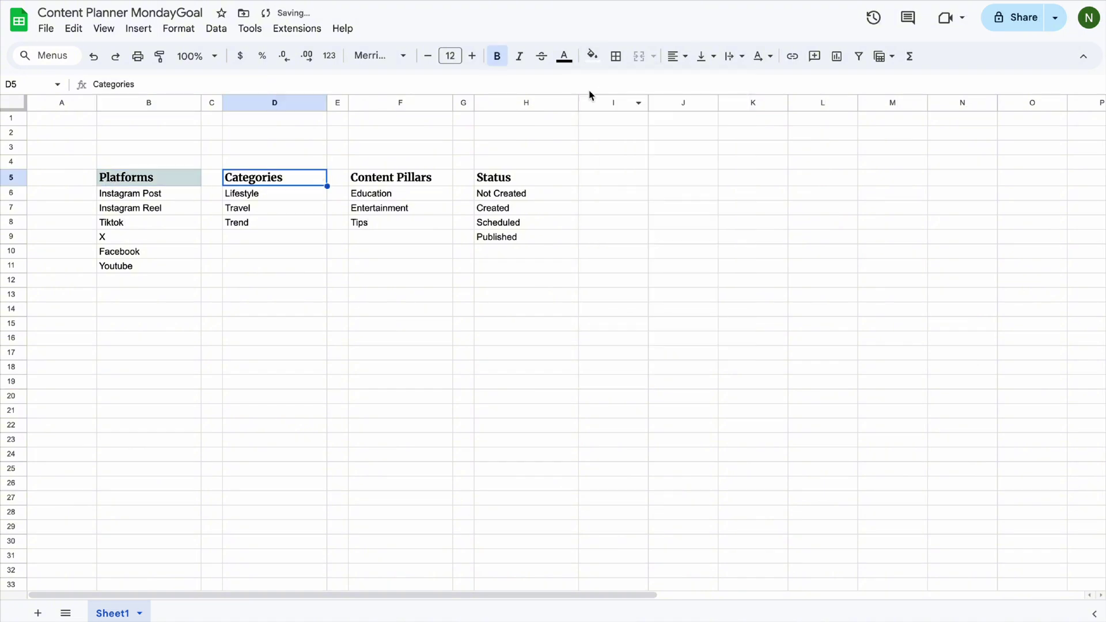
click(593, 56)
click(703, 134)
click(401, 177)
click(593, 56)
click(703, 135)
click(526, 178)
click(593, 56)
click(704, 134)
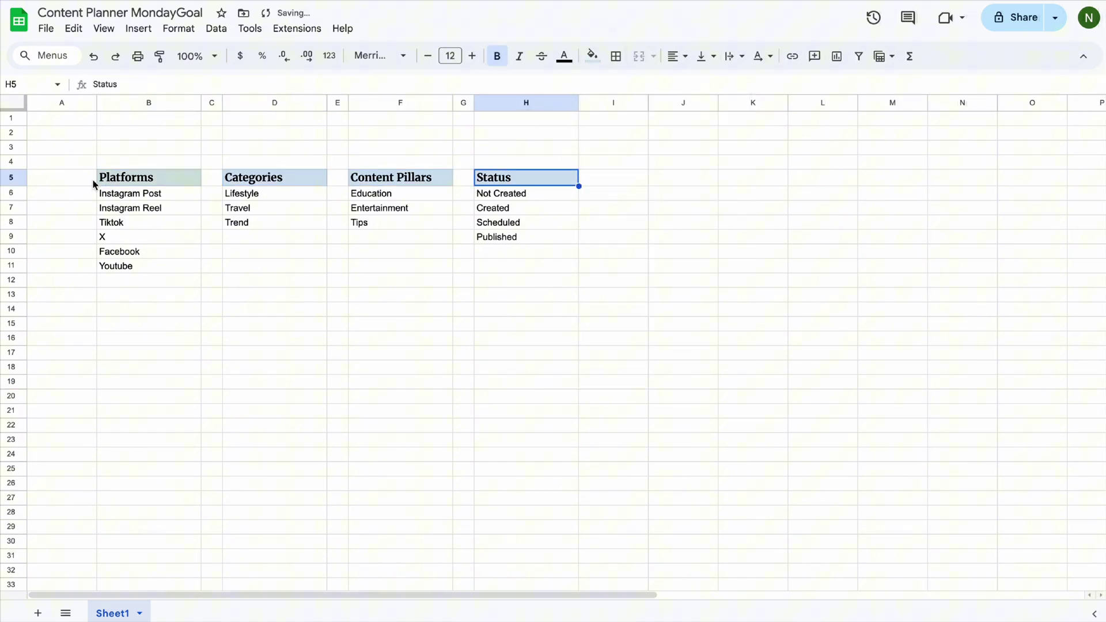
- Change the Platforms header fill to light blue 3 to match the other headers
click(127, 178)
click(593, 56)
click(704, 135)
- Number the platforms 1 to 6 in A6:A11 by entering 1 and 2 and autofilling the series
click(75, 195)
text(1)
click(80, 211)
text(2)
drag(75, 195, 95, 266)
click(166, 312)
drag(105, 163, 155, 282)
- Hide the gridlines on Sheet1
click(14, 103)
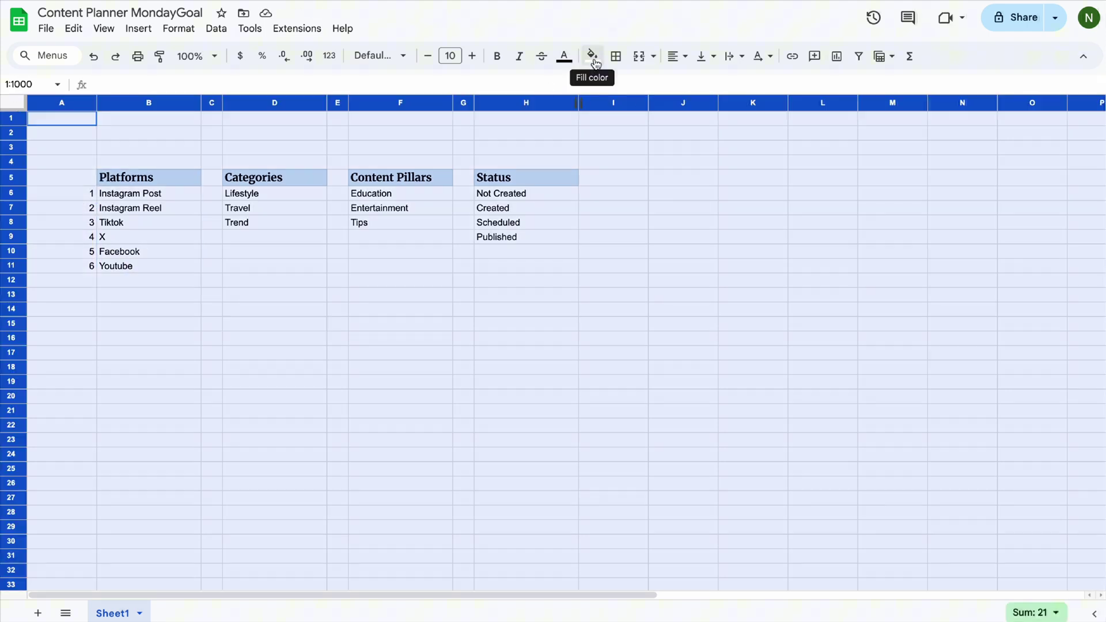
click(592, 56)
click(889, 211)
click(130, 31)
mouse_move(104, 29)
click(346, 71)
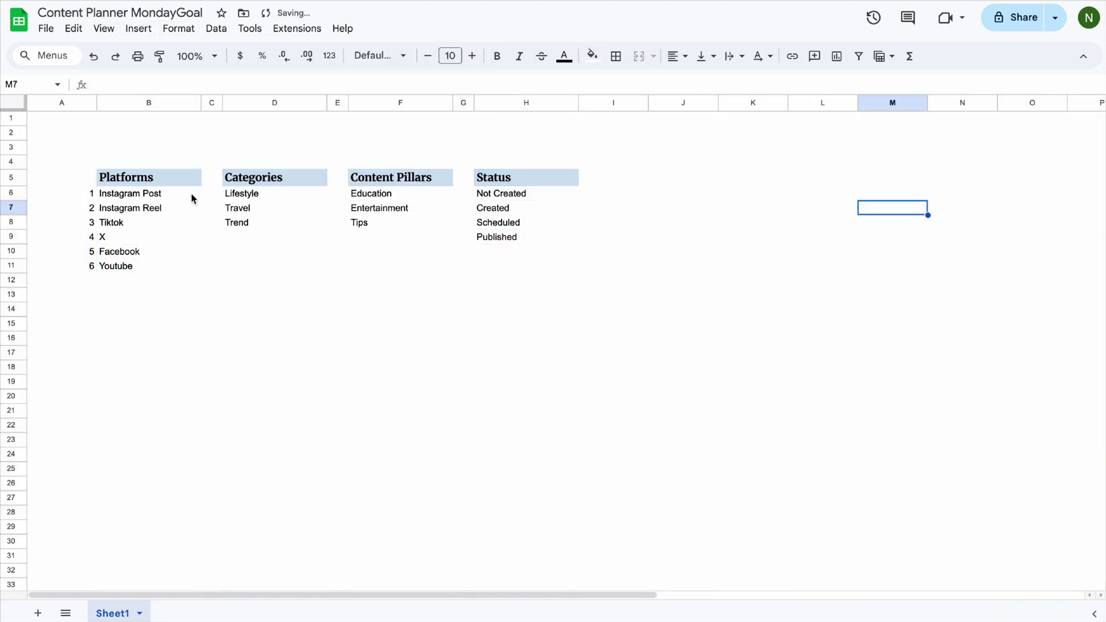
- Apply light blue borders to all cells of the Platforms list in B6:B11
drag(149, 193, 148, 266)
click(615, 56)
click(747, 88)
click(857, 275)
click(623, 86)
- Apply the same light blue borders to all cells of D6:D11, F6:F11 and H5:H11
drag(274, 193, 274, 266)
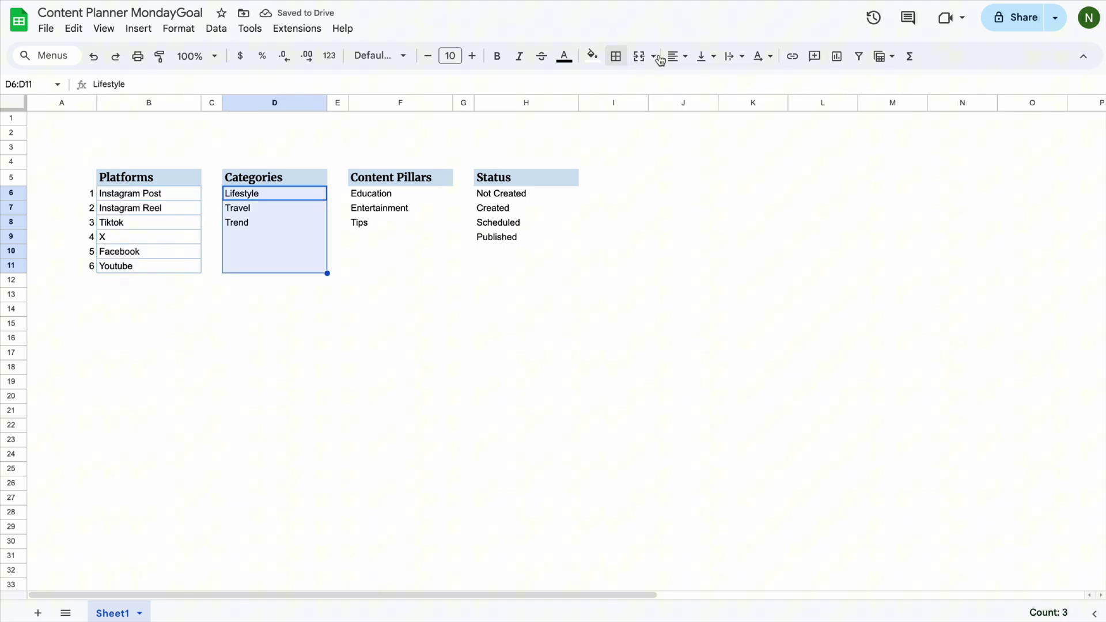
click(616, 56)
click(623, 86)
drag(401, 193, 400, 265)
click(616, 56)
click(624, 86)
drag(526, 177, 527, 266)
click(615, 56)
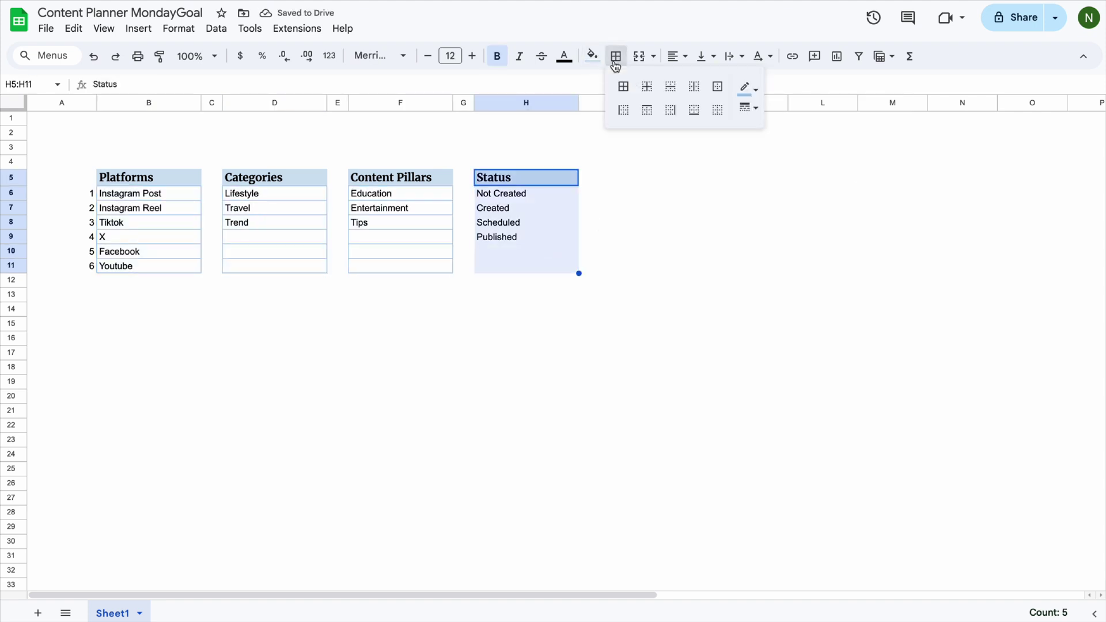
click(624, 87)
click(683, 309)
- Fill the Platforms header in B5 with the darker light blue 2
click(149, 177)
click(592, 55)
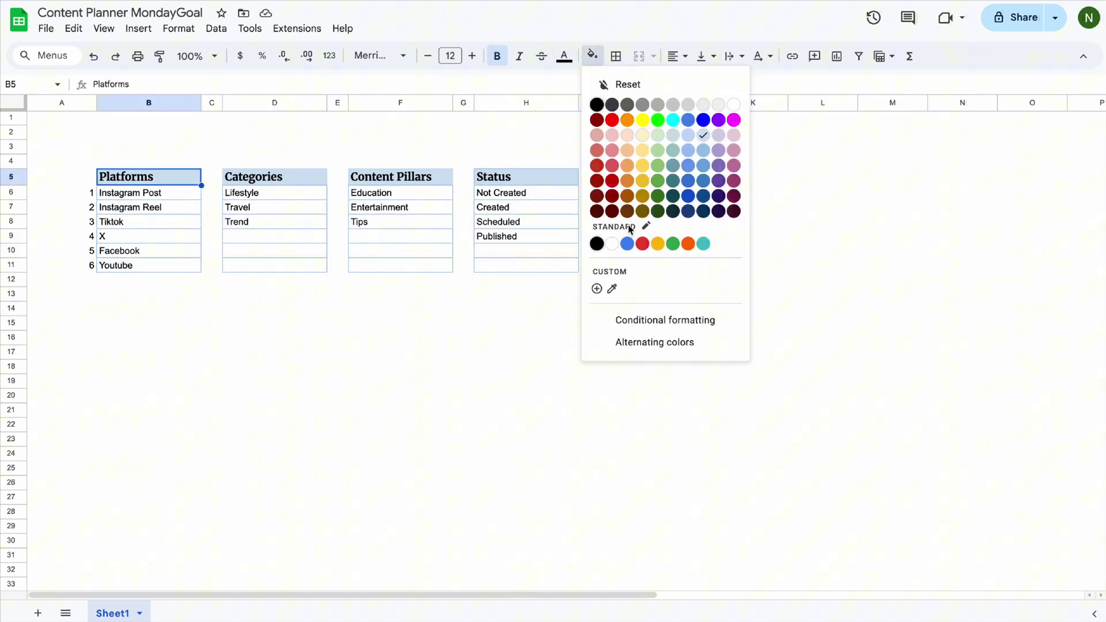
click(704, 156)
click(401, 395)
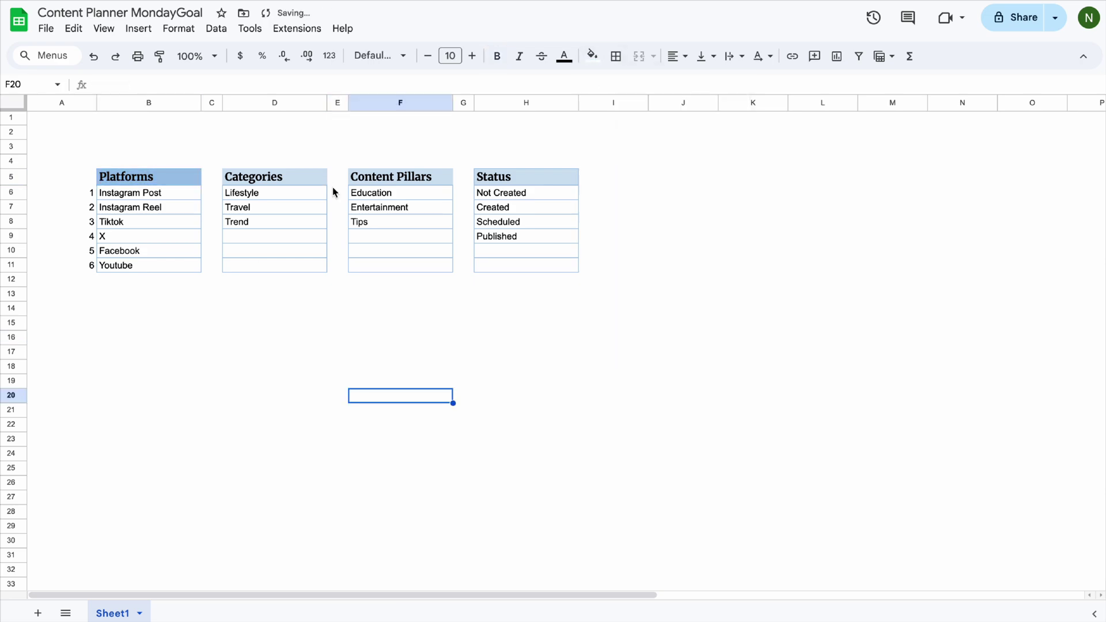
- Fill the Categories, Content Pillars and Status headers with light blue 2
click(274, 177)
click(592, 55)
click(705, 152)
click(401, 177)
click(592, 55)
click(704, 152)
click(526, 176)
click(592, 55)
click(704, 152)
click(815, 225)
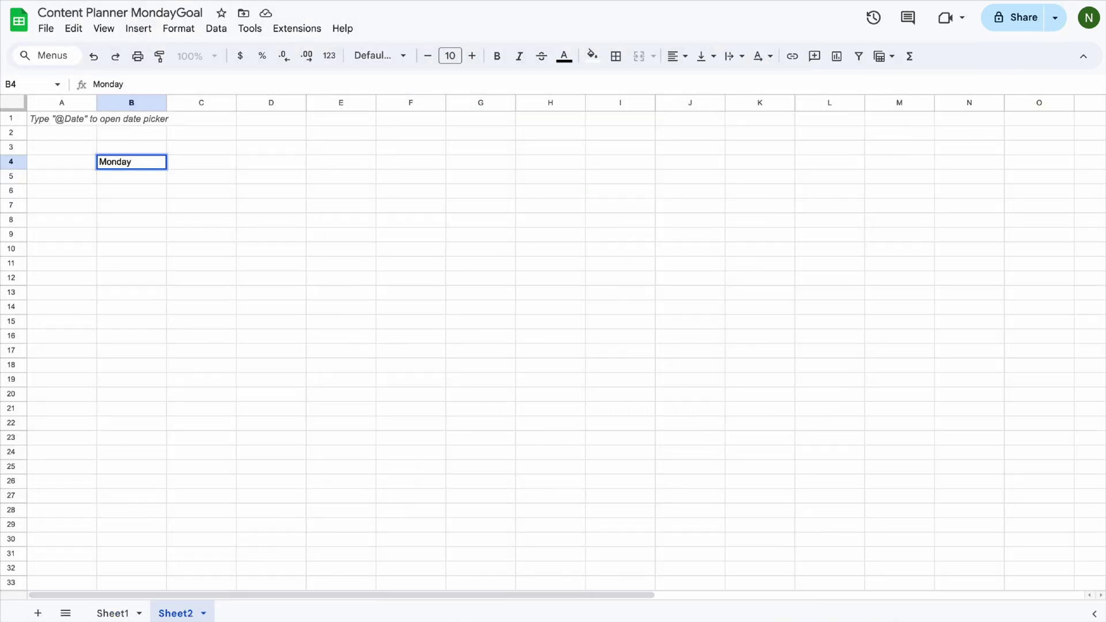
- On Sheet2, enter Tuesday in C4 beside Monday, autofill the weekdays along row 4, and clear the extra Monday in I4
key(Tab)
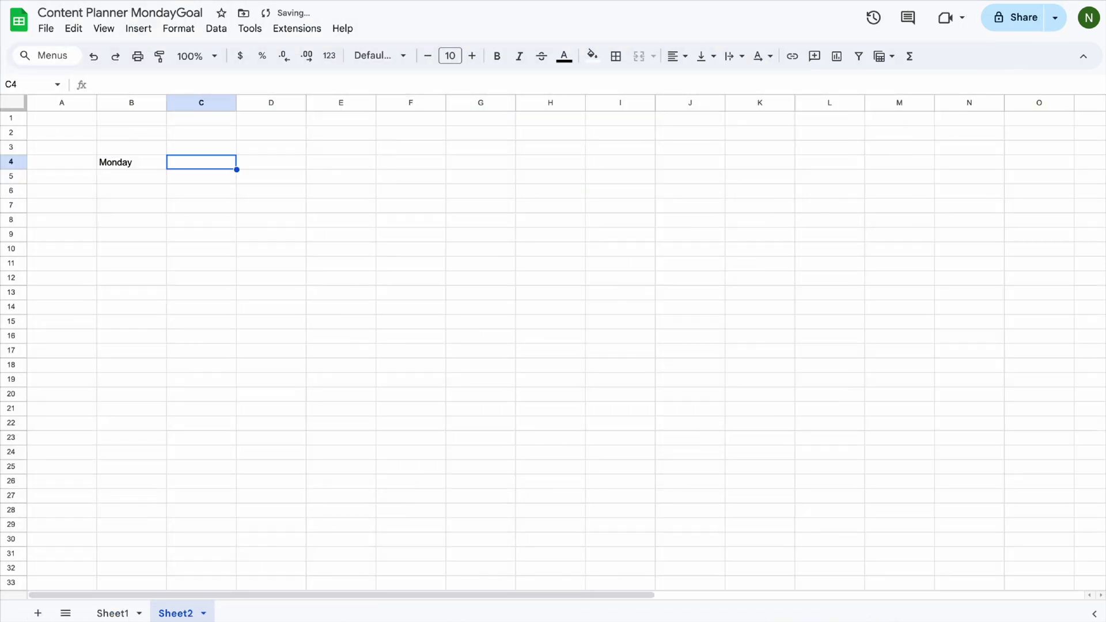
text(Tuesday)
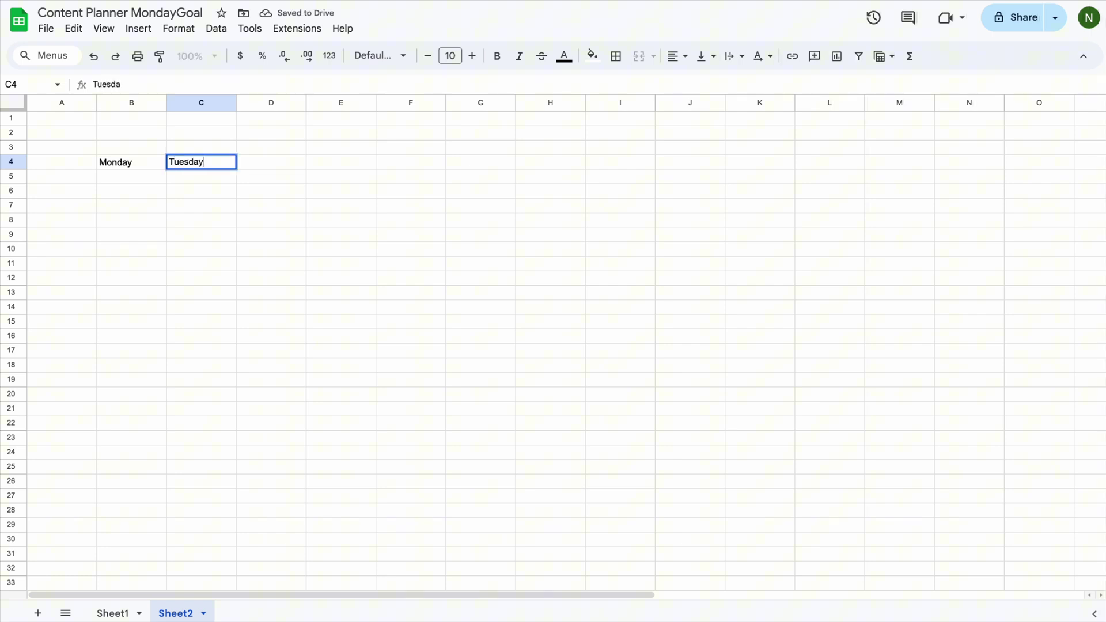
key(Return)
drag(123, 166, 231, 164)
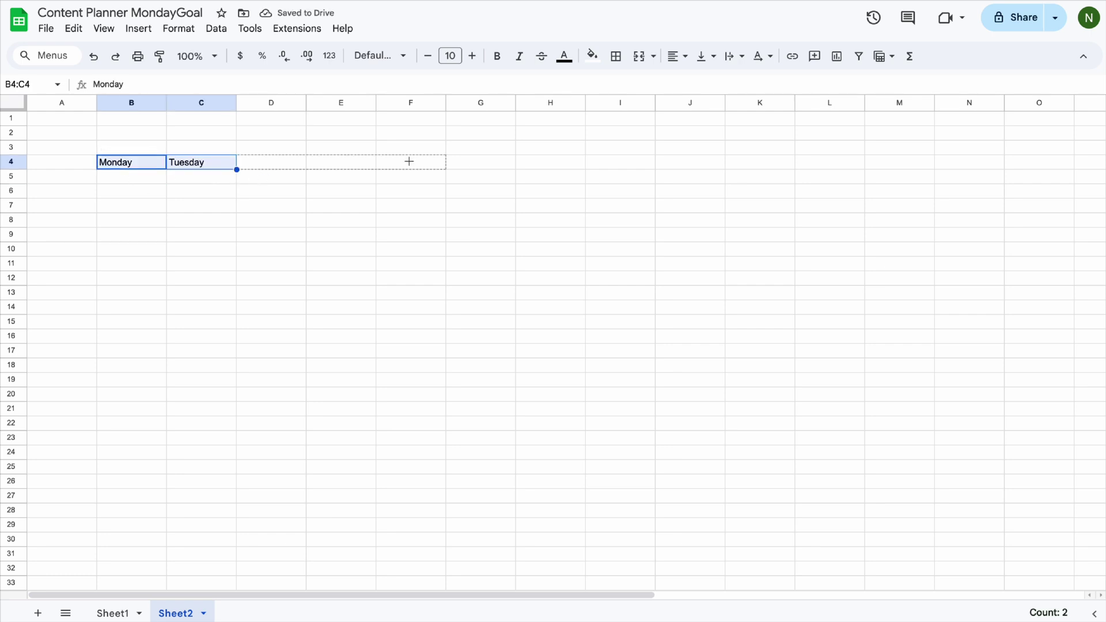
drag(409, 161, 626, 164)
click(631, 166)
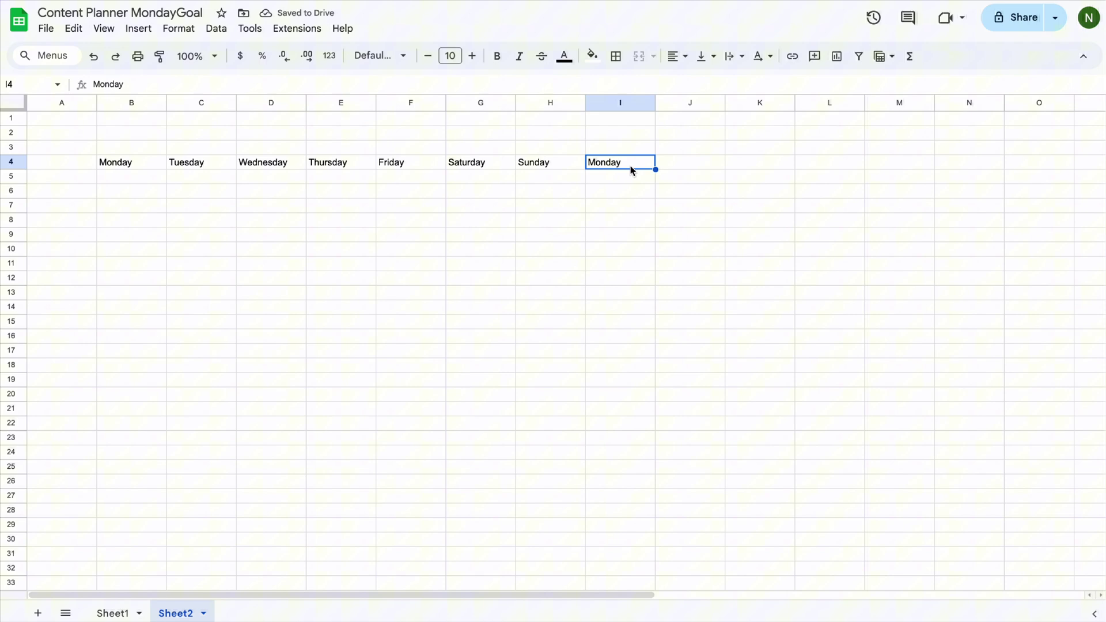
- Format the weekday headers in B4:H4 with the Merriweather font, size 12 and a light purple 3 fill
drag(115, 162, 568, 163)
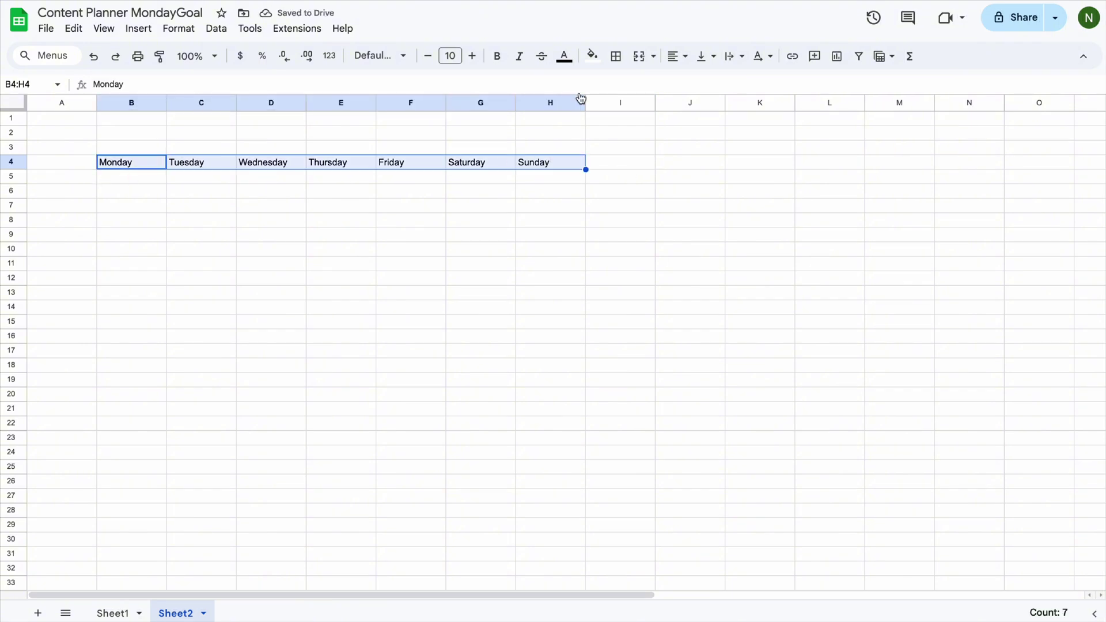
click(402, 56)
click(407, 194)
click(565, 56)
click(594, 56)
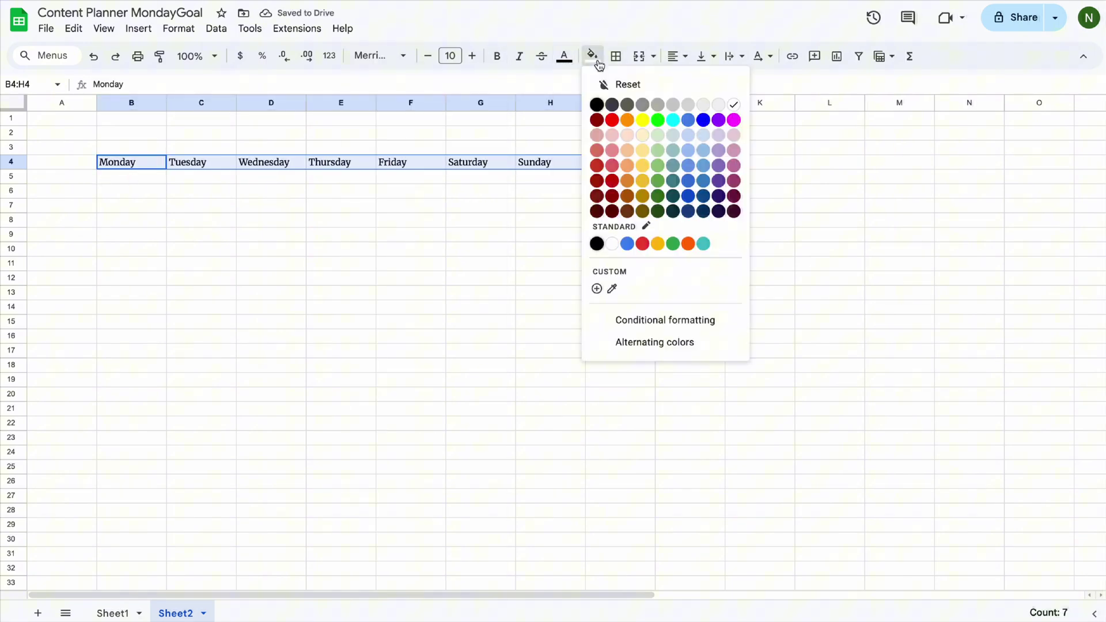
click(724, 136)
click(472, 56)
click(472, 56)
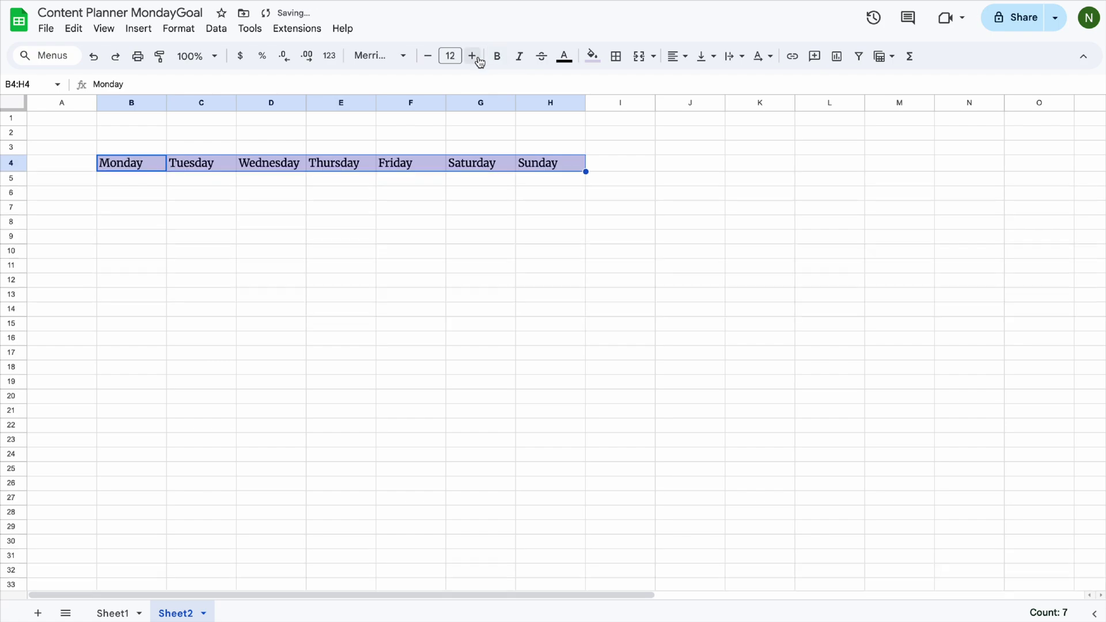
right_click(141, 104)
click(197, 328)
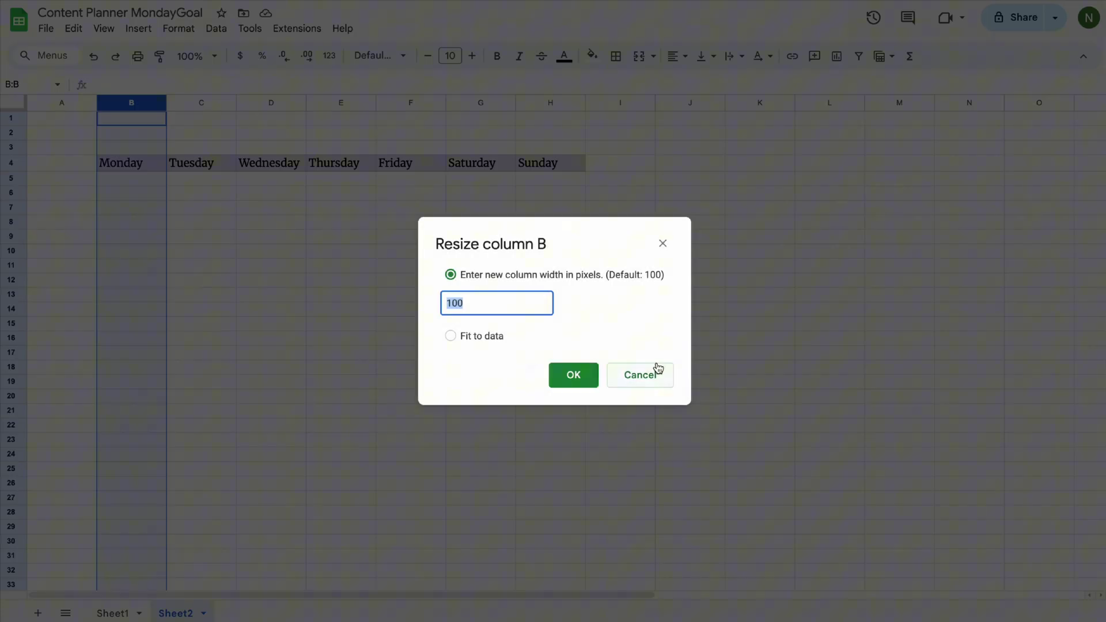
click(657, 372)
- Resize columns B through H to 200 pixels and make column A narrower
shift+right_click(538, 103)
click(458, 105)
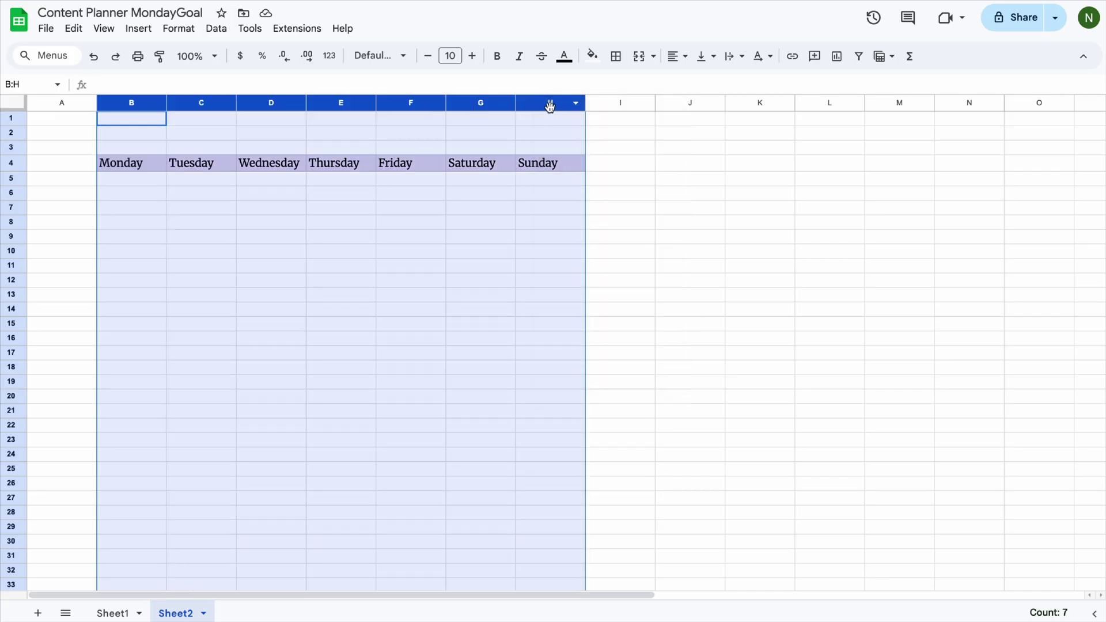
right_click(545, 106)
click(586, 333)
text(200)
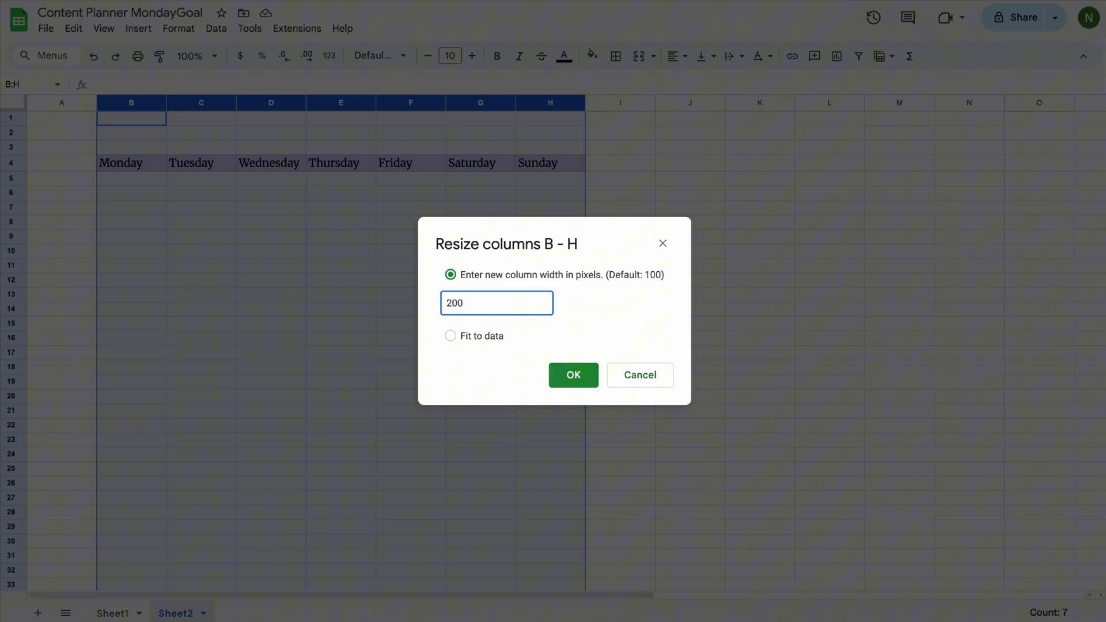
key(Return)
click(1082, 182)
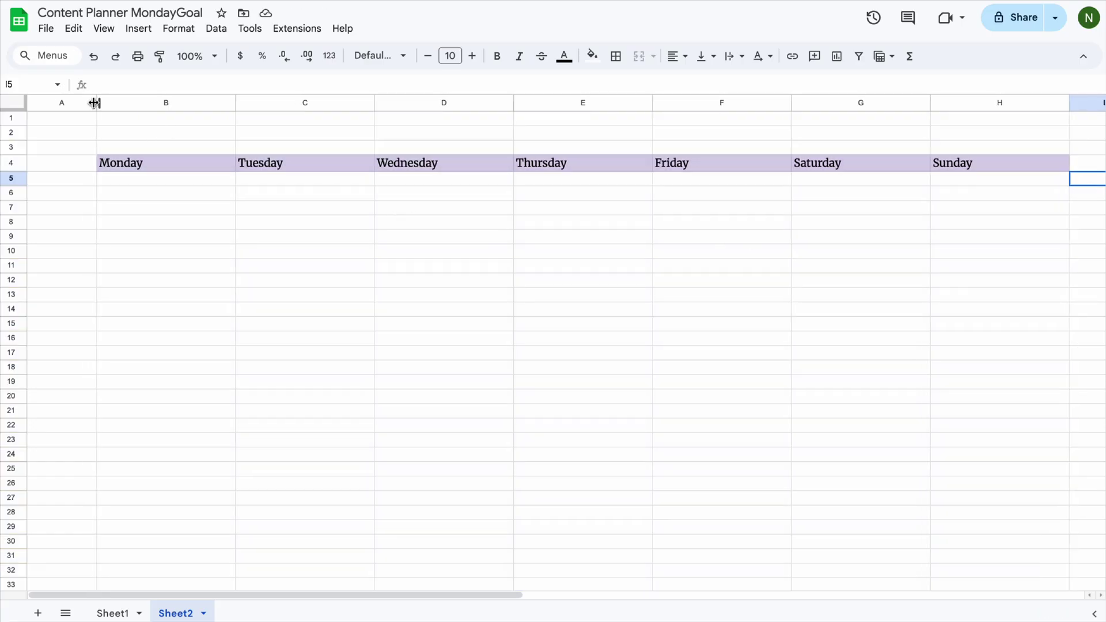
drag(91, 102, 74, 103)
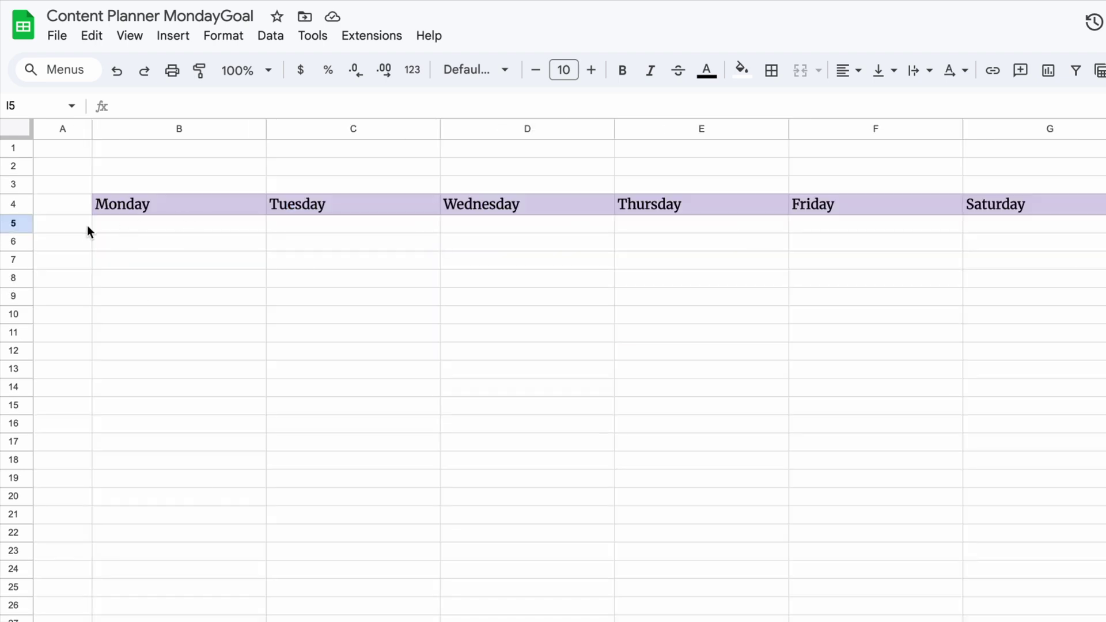
- Number A5:A10 from 1 to 6 by autofilling the series from 1 and 2 and deleting the surplus number in A11
click(87, 227)
text(1)
key(Return)
text(2)
click(82, 230)
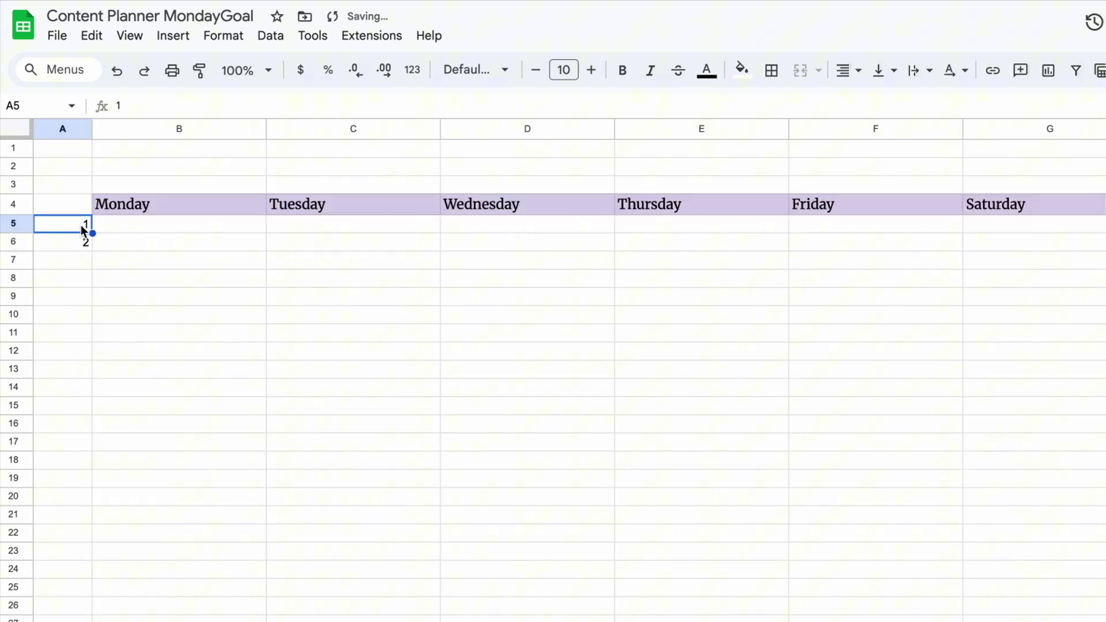
drag(82, 229, 76, 246)
drag(94, 339, 94, 338)
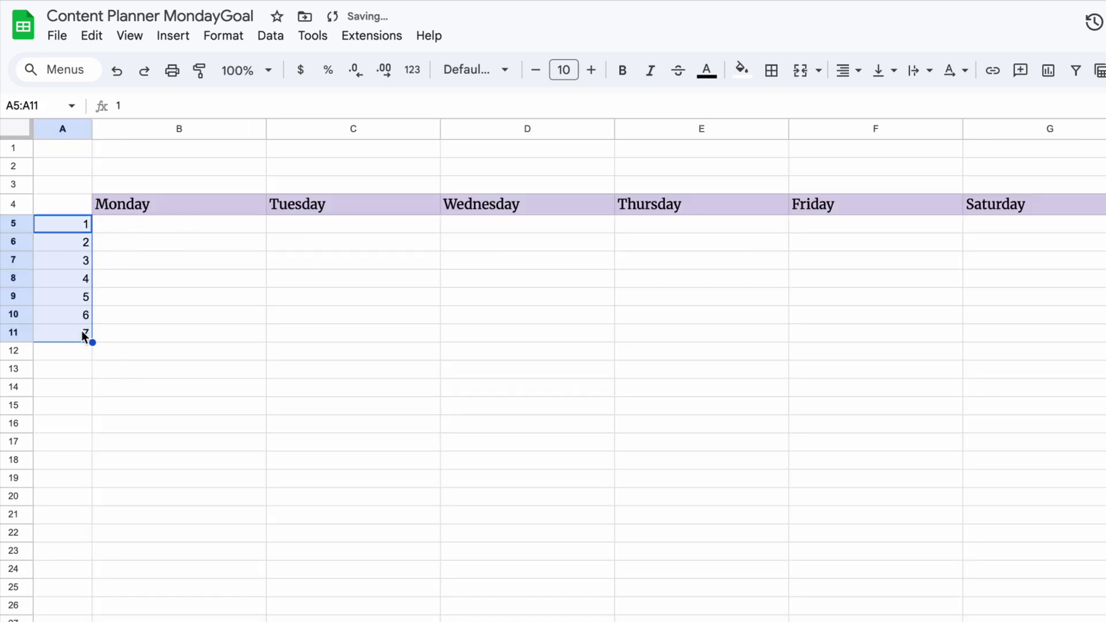
click(82, 332)
key(Delete)
click(110, 315)
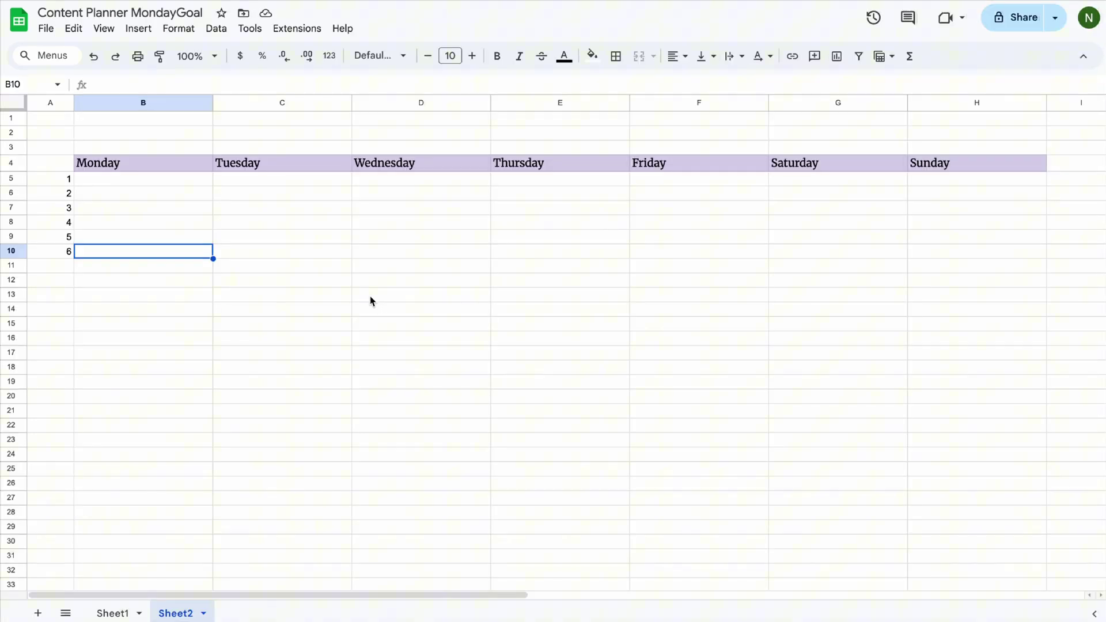
- Insert dropdowns in B5:H10 and set their criteria to Dropdown (from a range)
drag(167, 180, 974, 254)
click(143, 29)
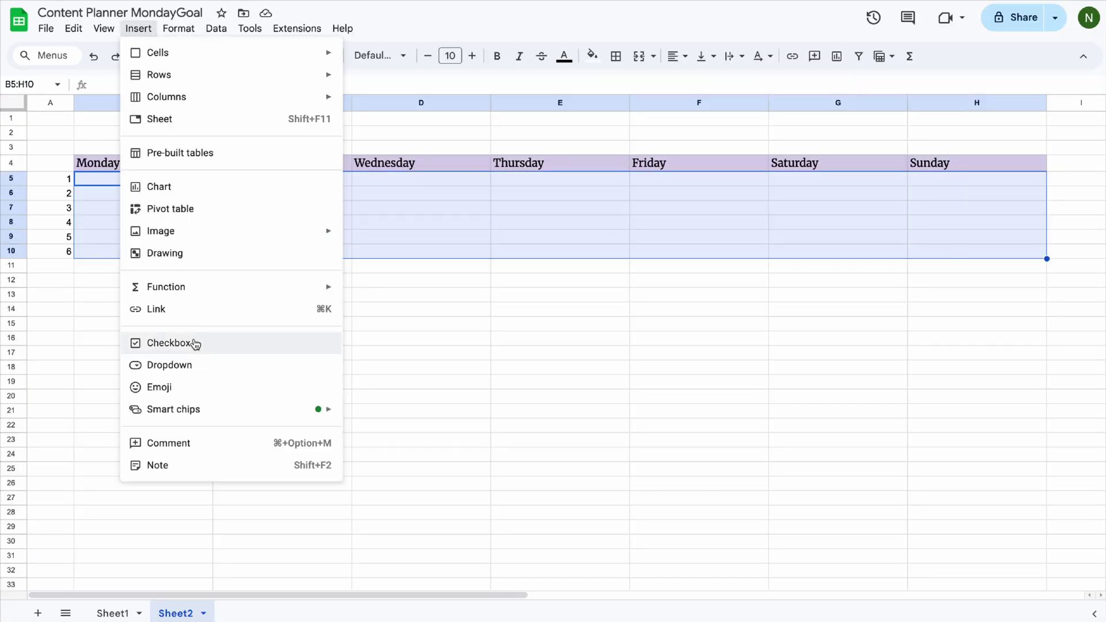
click(193, 370)
click(1072, 183)
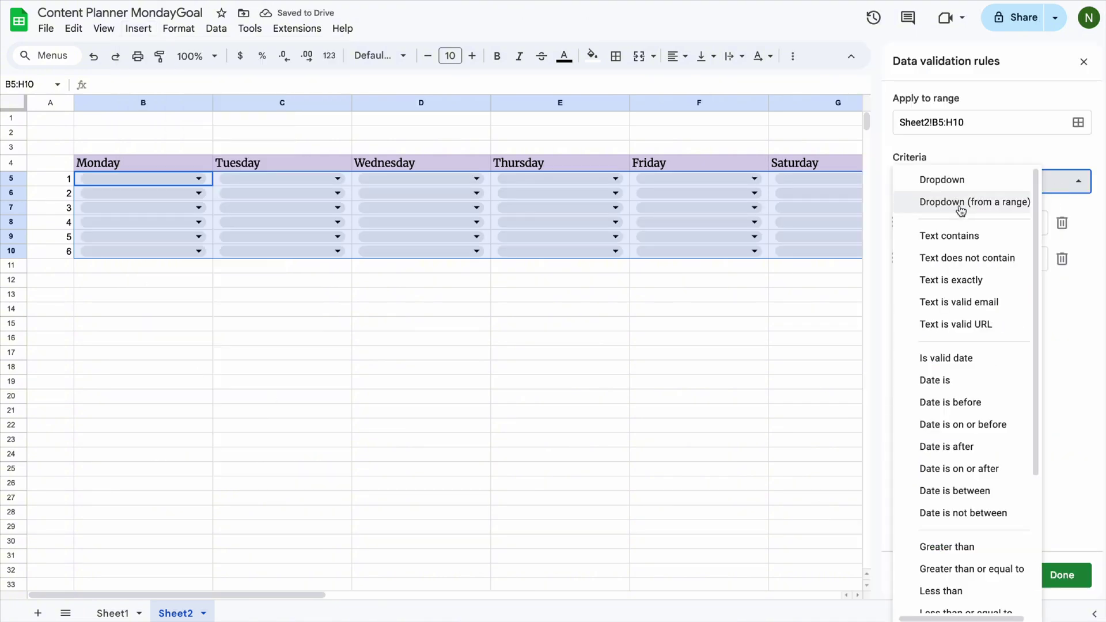
click(991, 200)
- Set the Platforms list Sheet1!B6:B11 as the dropdown source, save the rule and return to Sheet2
click(1014, 218)
click(1078, 223)
click(112, 613)
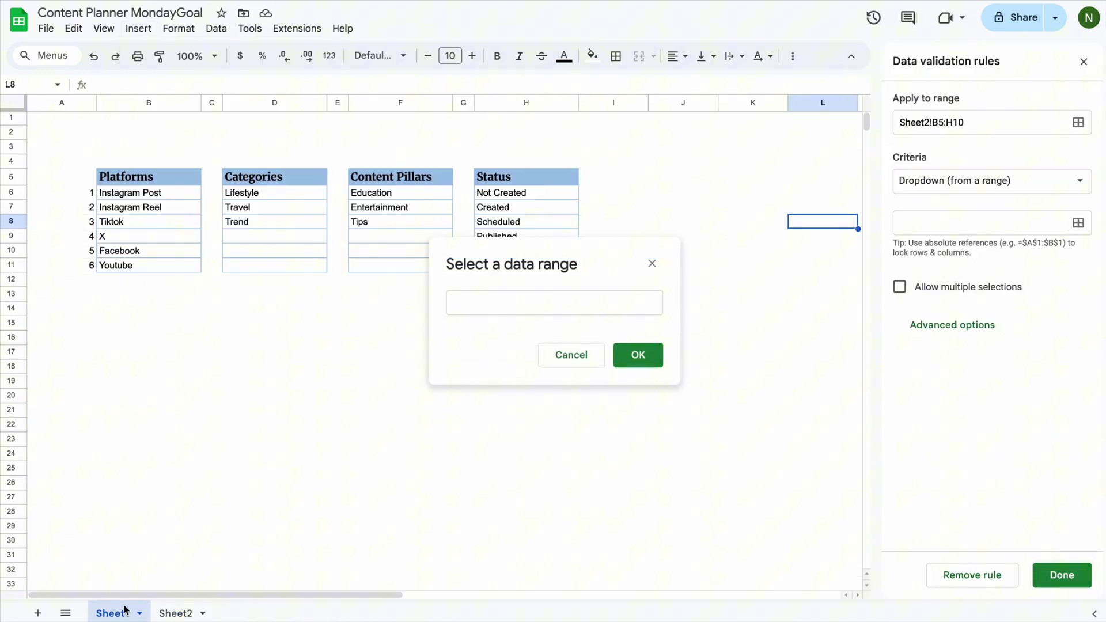
click(179, 193)
drag(176, 223, 173, 267)
click(638, 355)
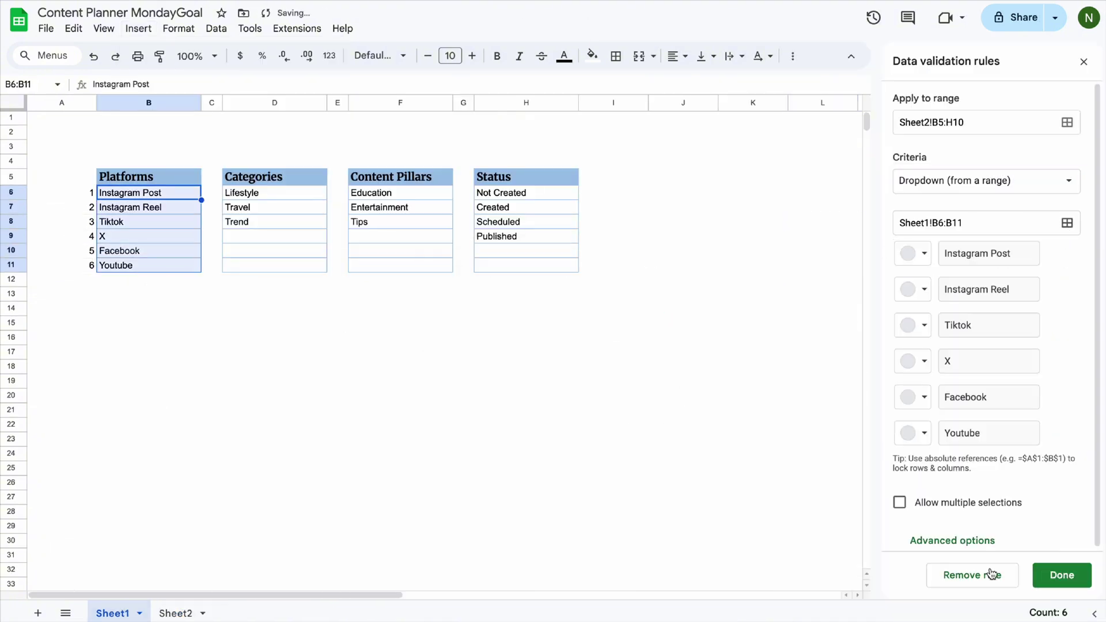
click(1058, 572)
click(176, 613)
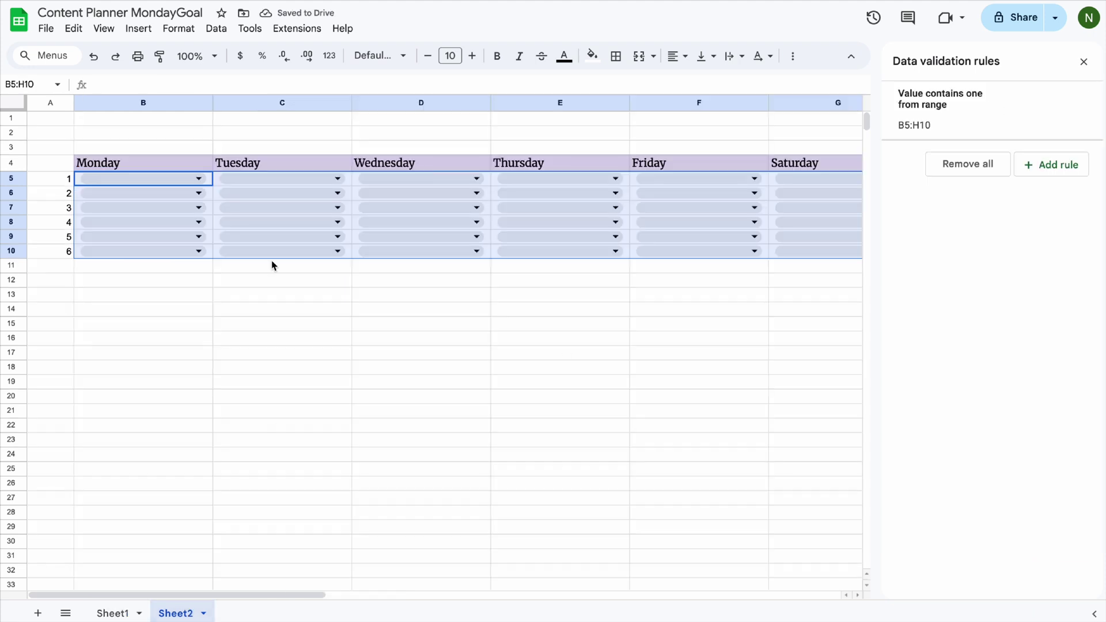
- Reopen the B5:H10 dropdown rule and set its display style to Arrow in the advanced options
click(1059, 135)
click(955, 540)
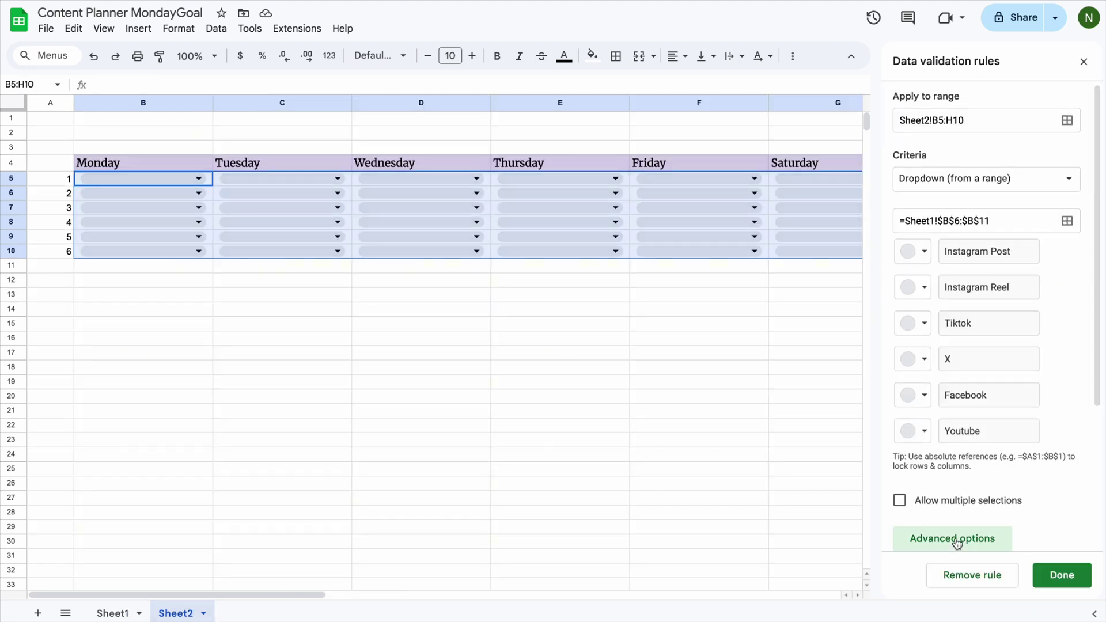
click(913, 517)
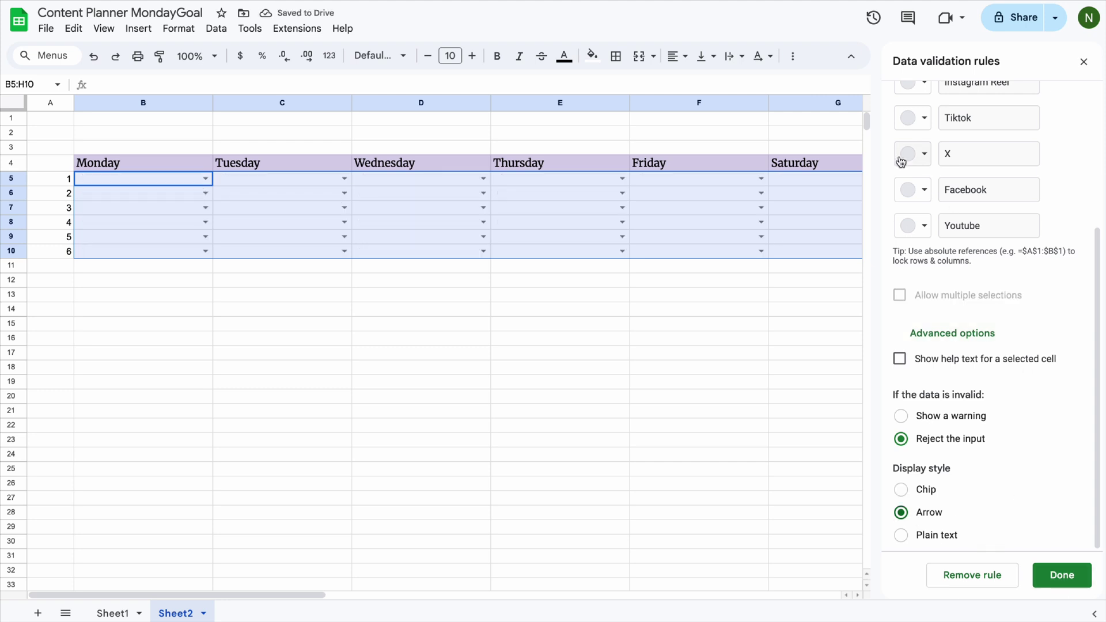
- Set the dropdown colors to yellow for Instagram Post and light red for Instagram Reel
scroll(946, 302, up, 3)
click(924, 221)
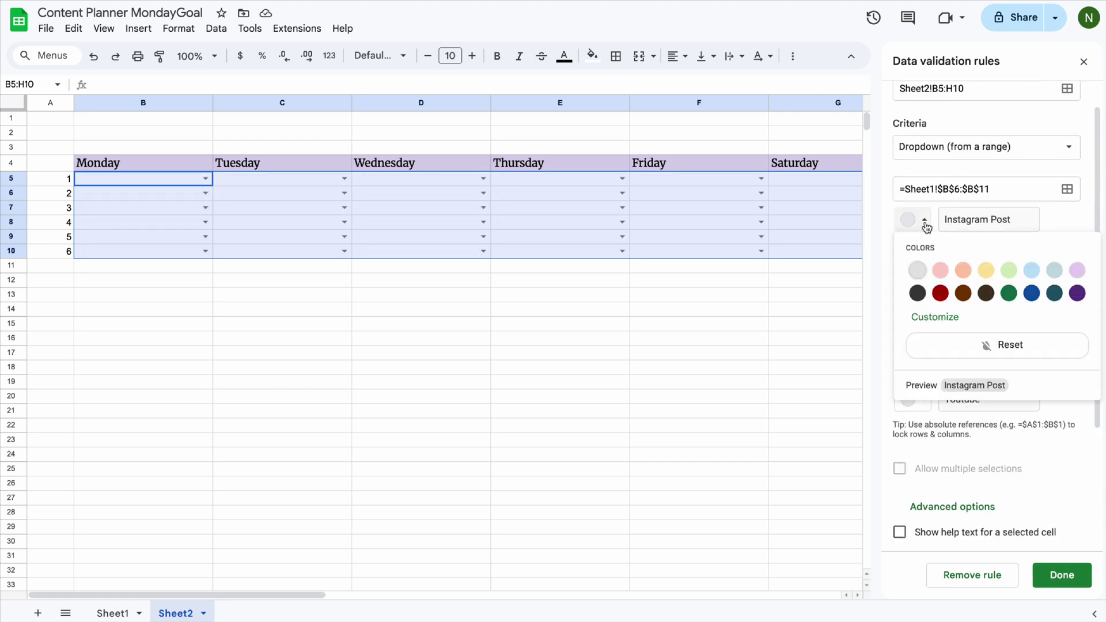
click(1054, 271)
click(925, 292)
click(918, 343)
click(925, 327)
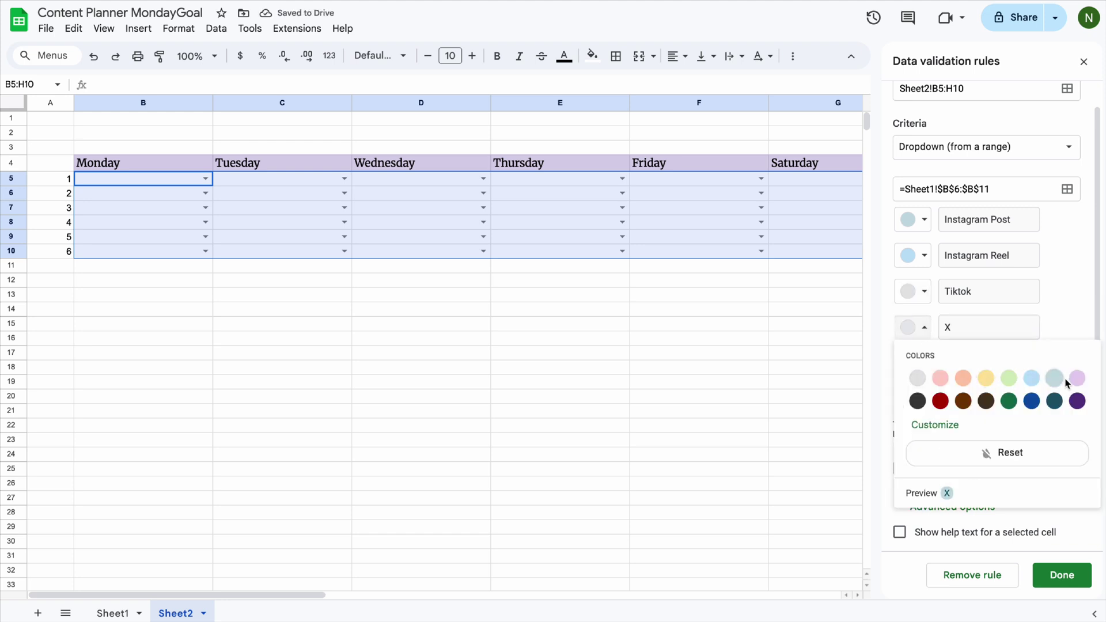
click(925, 255)
click(941, 306)
click(925, 219)
click(986, 270)
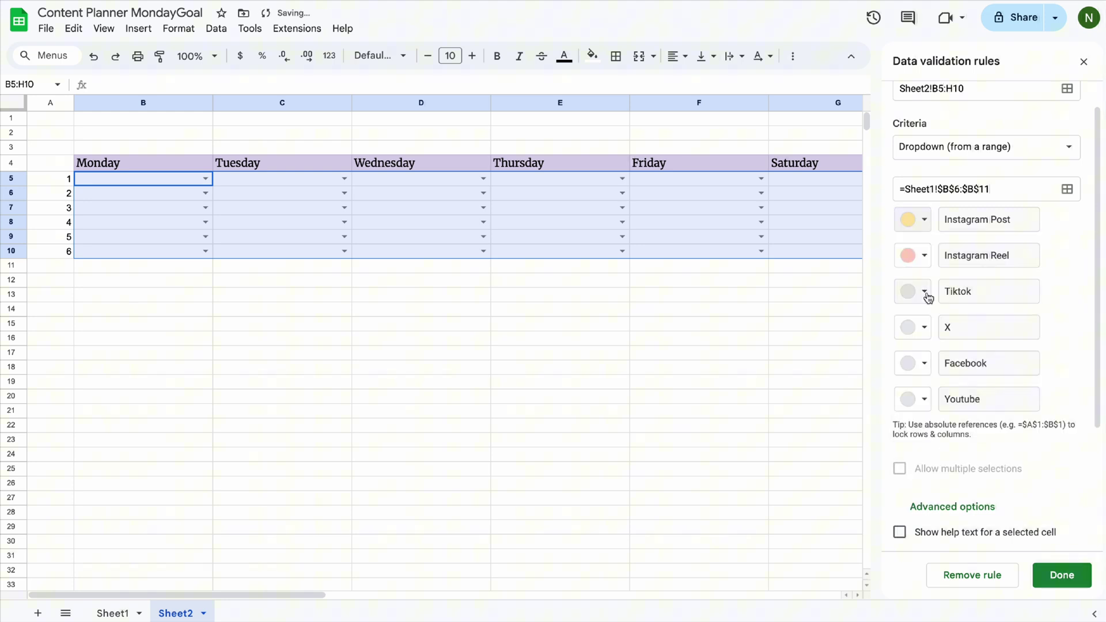
- Color Tiktok light teal, X light purple, Facebook light blue and Youtube light orange, and save the dropdown rule
click(925, 291)
click(1055, 343)
click(925, 327)
click(1077, 378)
click(924, 363)
click(1032, 414)
click(925, 400)
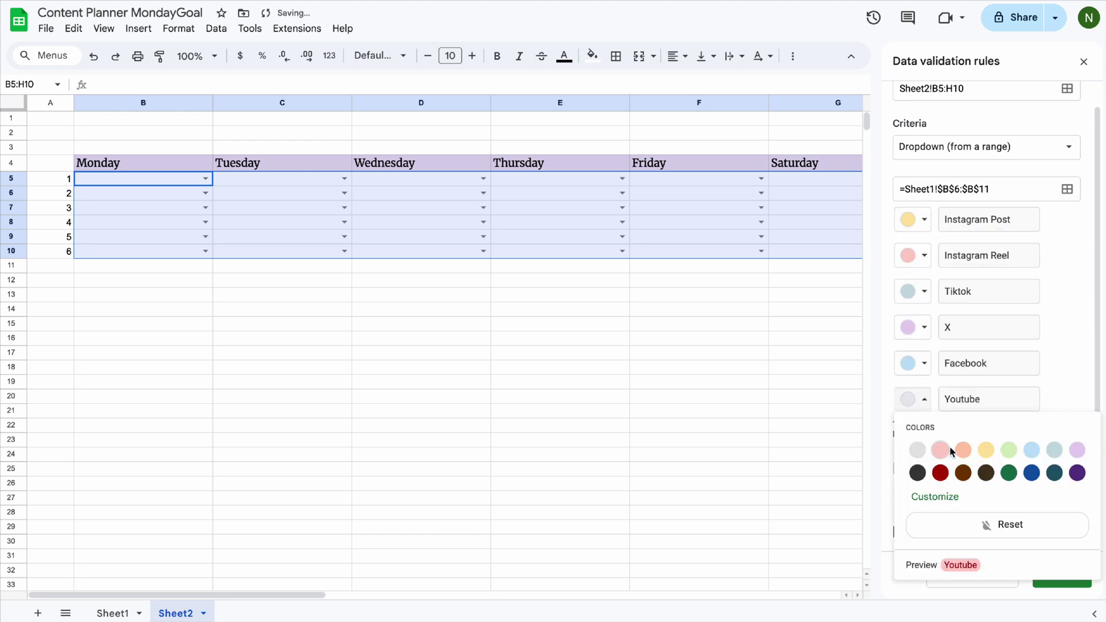
click(940, 450)
click(925, 399)
click(964, 450)
click(1062, 575)
- Fill Monday's dropdowns B5:B10 with Instagram Post, Instagram Reel, Tiktok, X, Facebook and Youtube, and close the validation rules
click(206, 178)
click(155, 196)
click(205, 193)
click(153, 230)
click(206, 207)
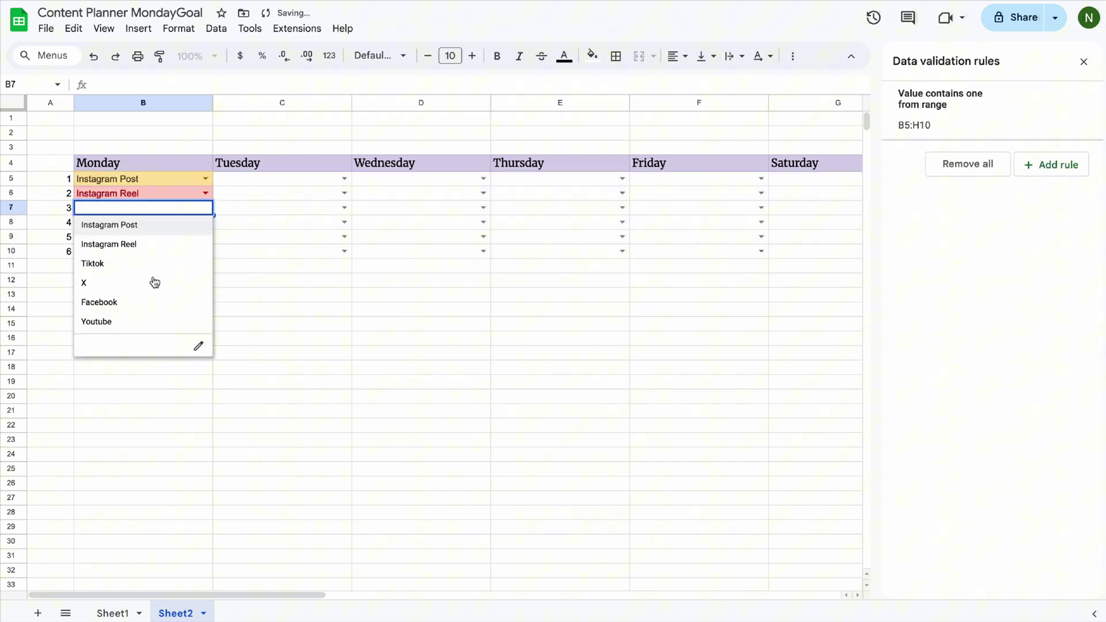
click(147, 264)
click(206, 222)
click(146, 298)
click(205, 251)
click(151, 365)
click(276, 309)
click(1084, 61)
- Add an "Is valid date" validation rule to B11:H11 and choose 7/14/2025 as Monday's date in B11
drag(144, 266, 982, 272)
click(217, 29)
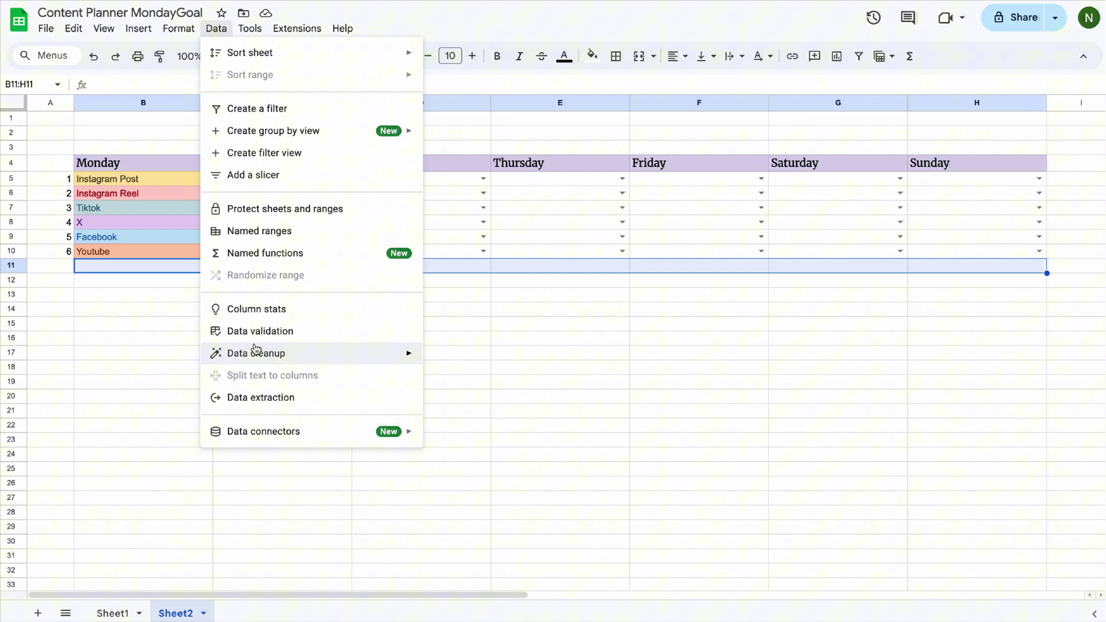
click(259, 339)
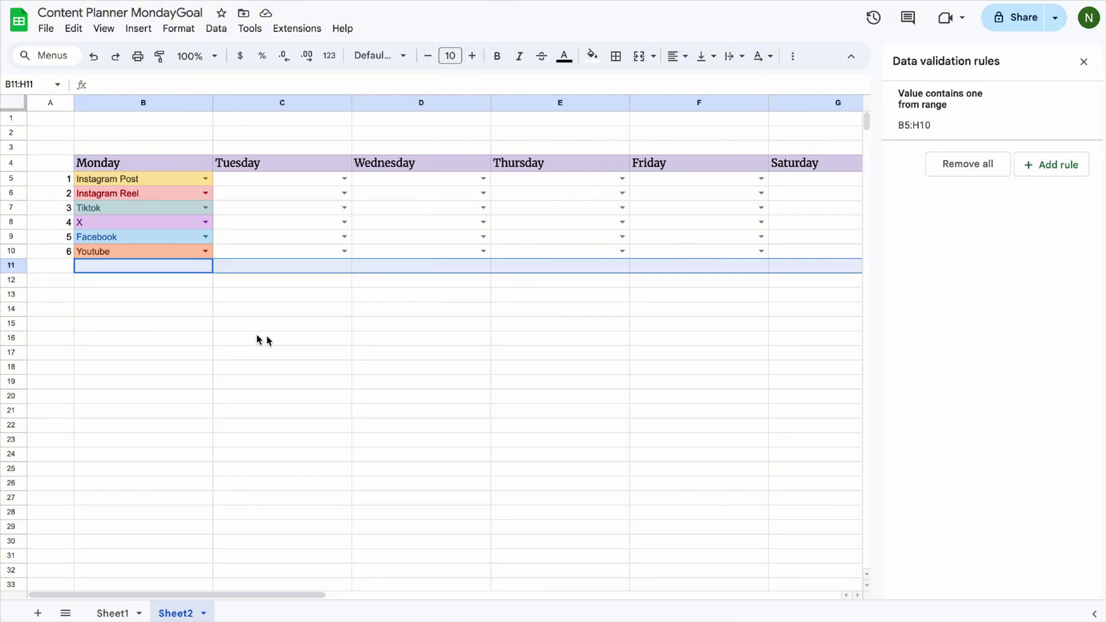
click(1064, 167)
click(1014, 192)
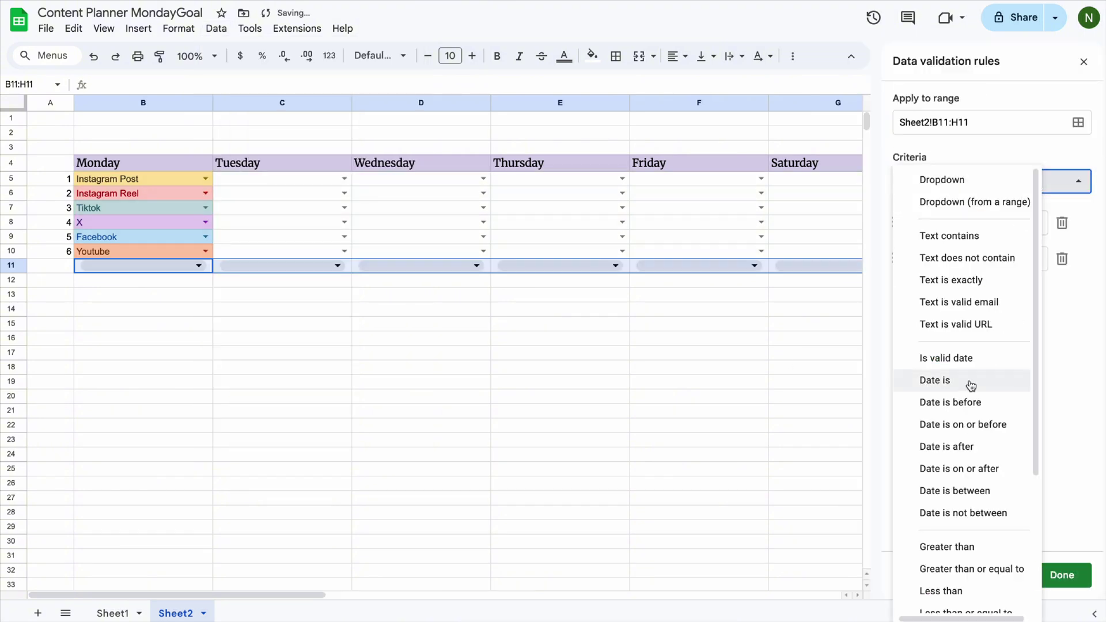
click(966, 358)
click(1061, 576)
click(144, 338)
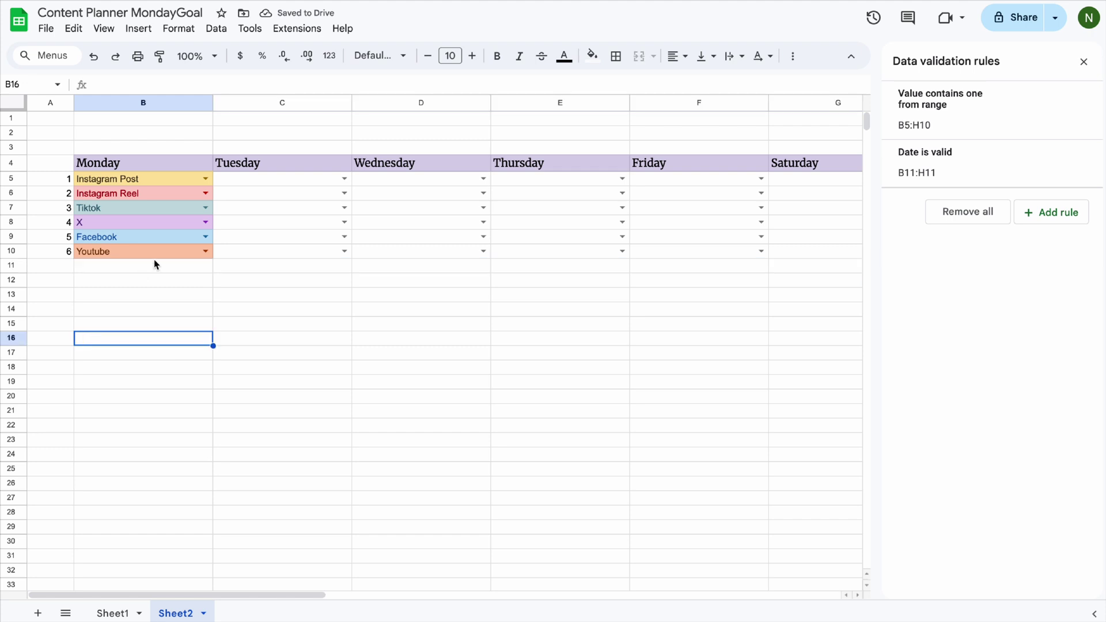
double_click(156, 263)
click(103, 371)
- Choose the dates 7/15/2025 to 7/20/2025 for Tuesday to Sunday in C11:H11, and delete them again
double_click(273, 268)
click(261, 370)
double_click(422, 266)
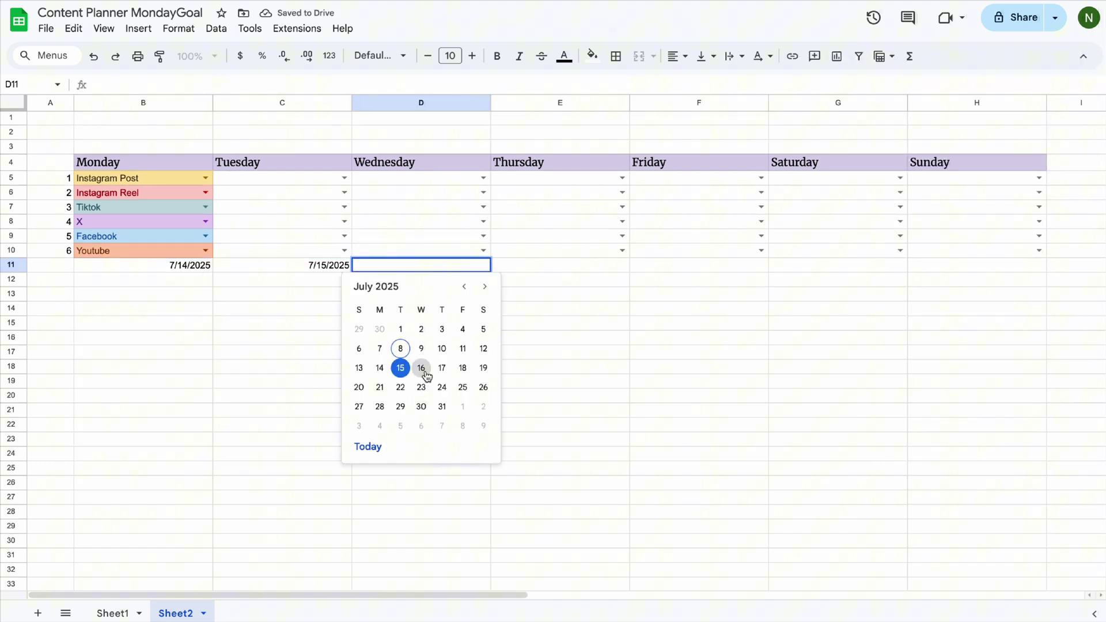
click(422, 371)
double_click(562, 267)
click(583, 371)
double_click(700, 266)
click(740, 370)
double_click(836, 268)
click(901, 369)
double_click(976, 267)
click(915, 387)
click(718, 385)
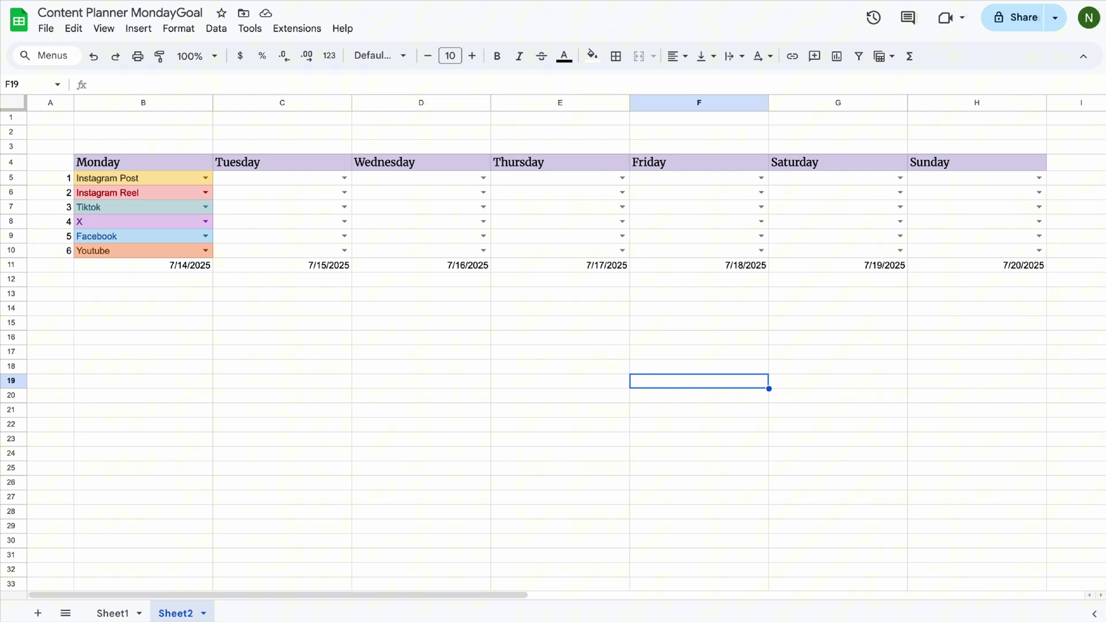
drag(314, 268, 1014, 269)
key(Delete)
- Enter the formula =B11+1 in C11 and autofill it across to H11
click(151, 266)
click(279, 265)
click(173, 87)
text(=)
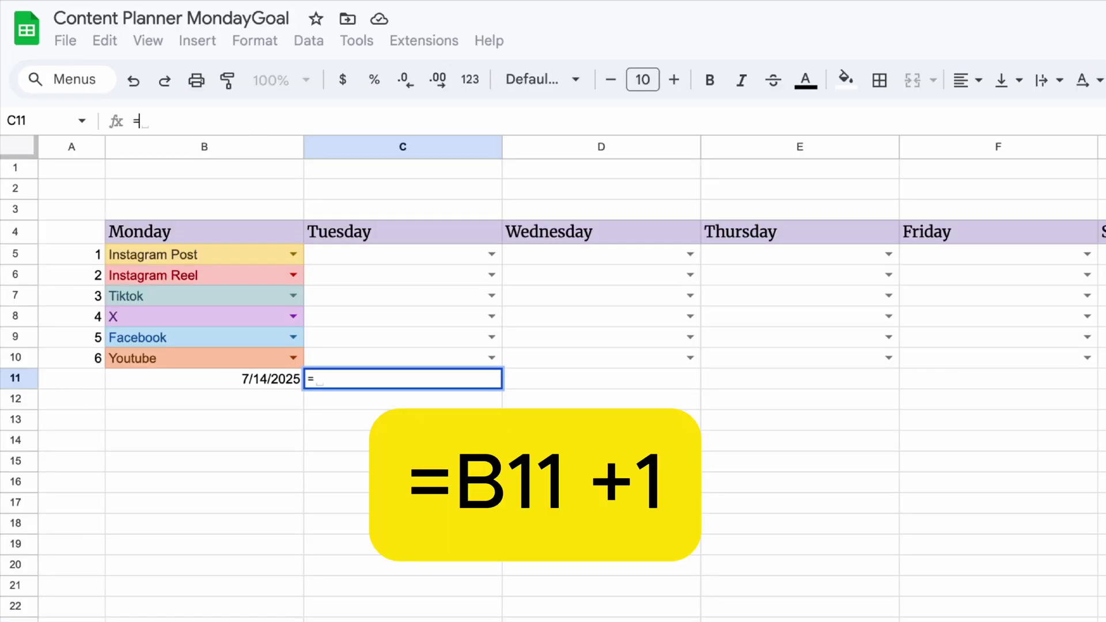
click(264, 380)
text(+1)
key(Return)
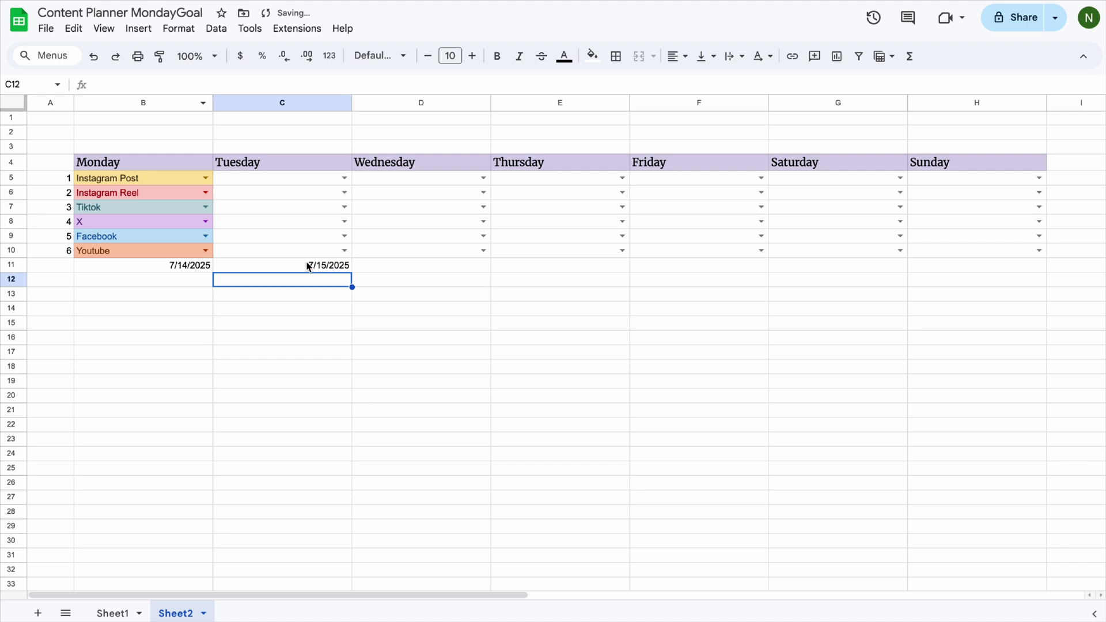
click(309, 266)
drag(352, 272, 929, 268)
click(788, 368)
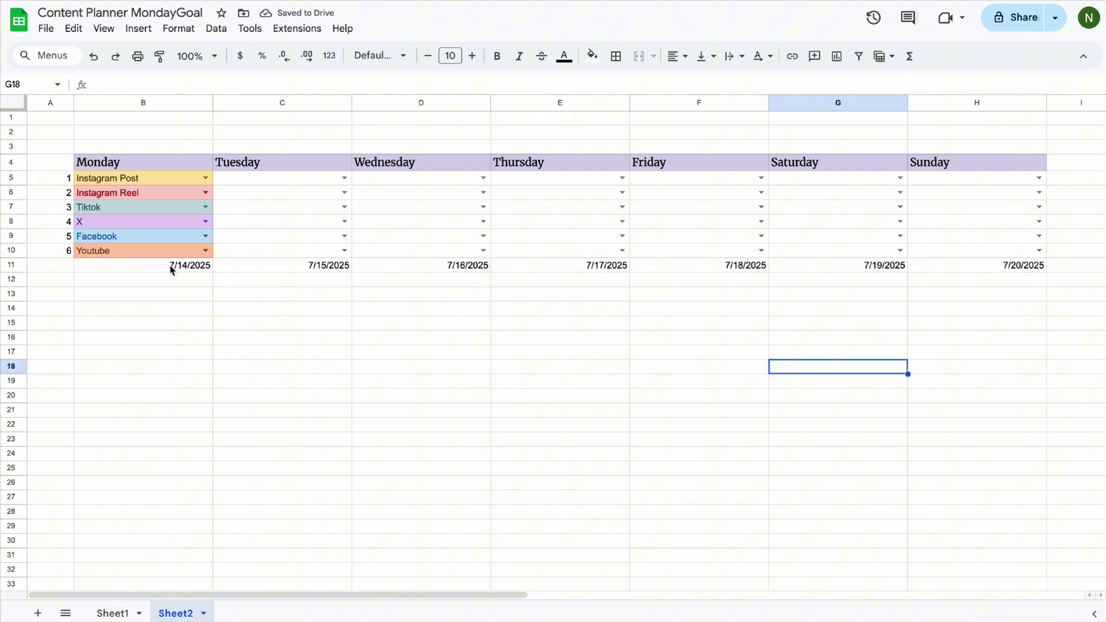
- Try 7/15/2025 as the start date in B11 and set it back to 7/14/2025
double_click(173, 265)
click(133, 376)
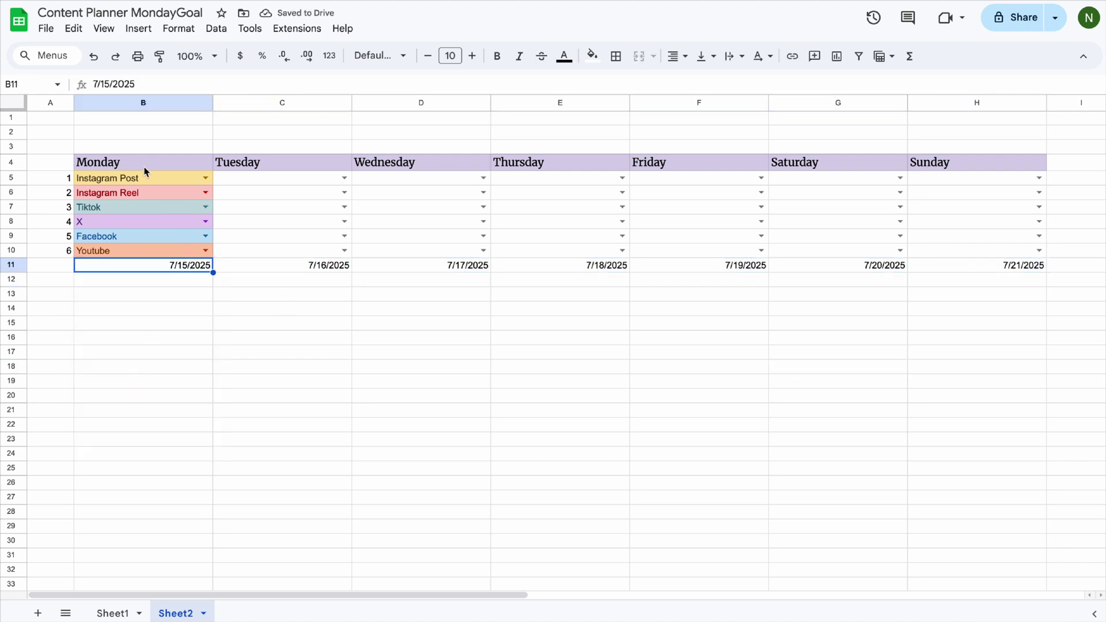
double_click(191, 270)
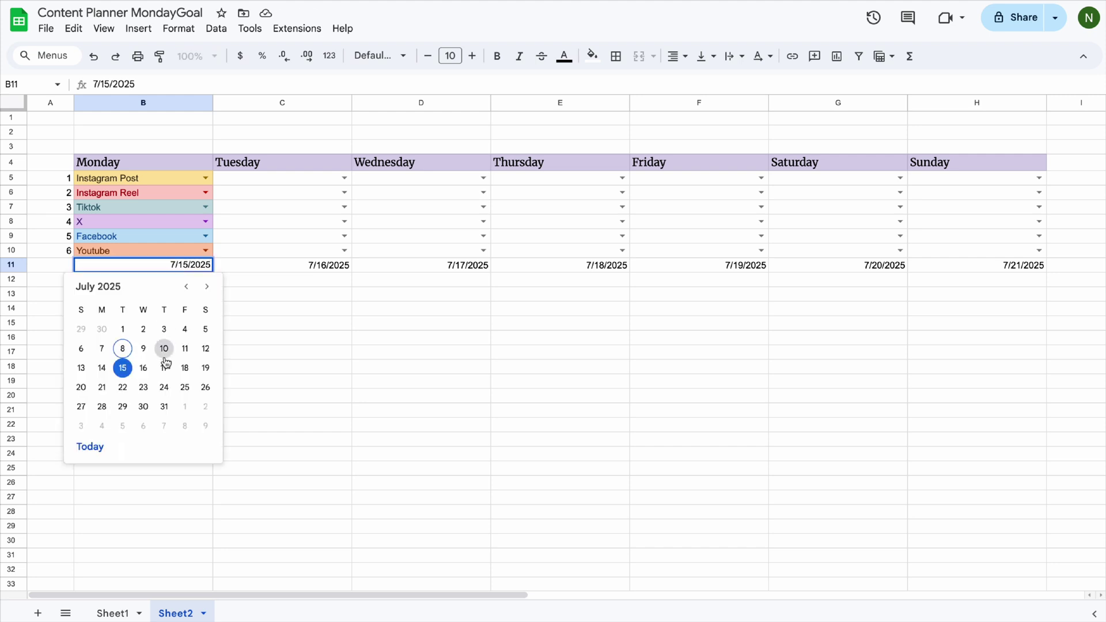
click(101, 388)
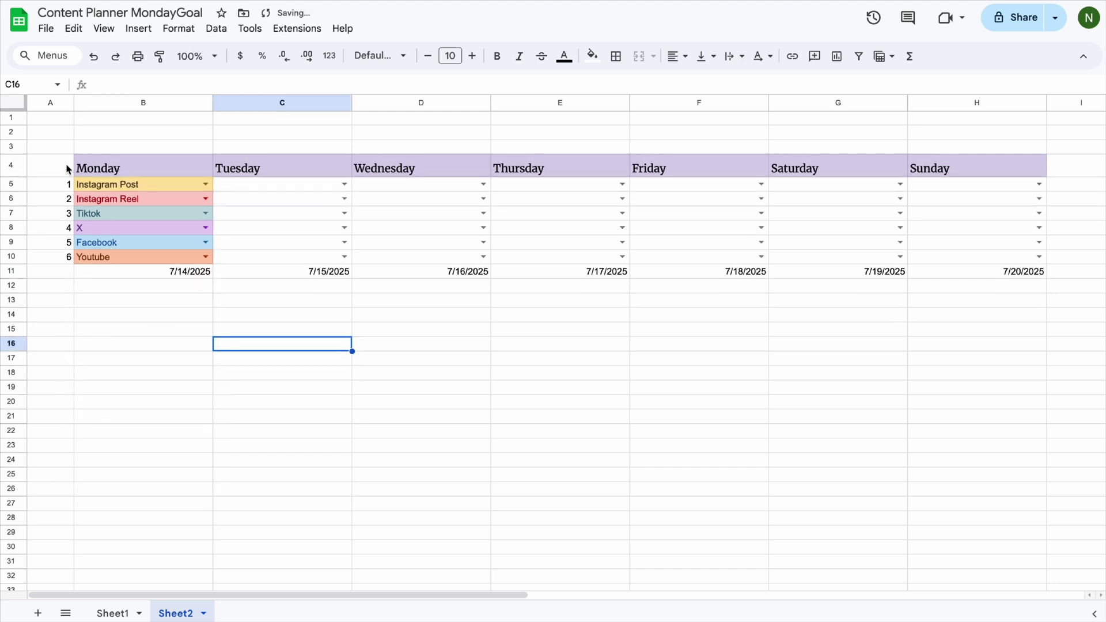
- Center the weekday headers in B4:H4 horizontally
drag(81, 165, 979, 165)
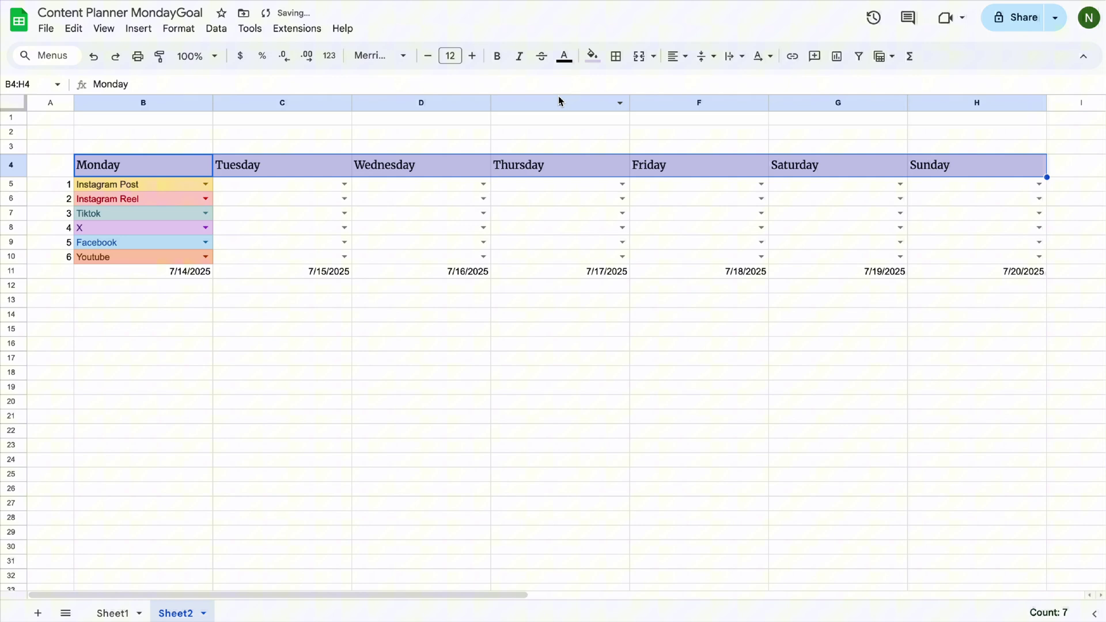
click(678, 56)
click(699, 82)
- Format the dates in B11:H11 in Merriweather size 11, centered both ways in a taller row
drag(173, 271, 1020, 272)
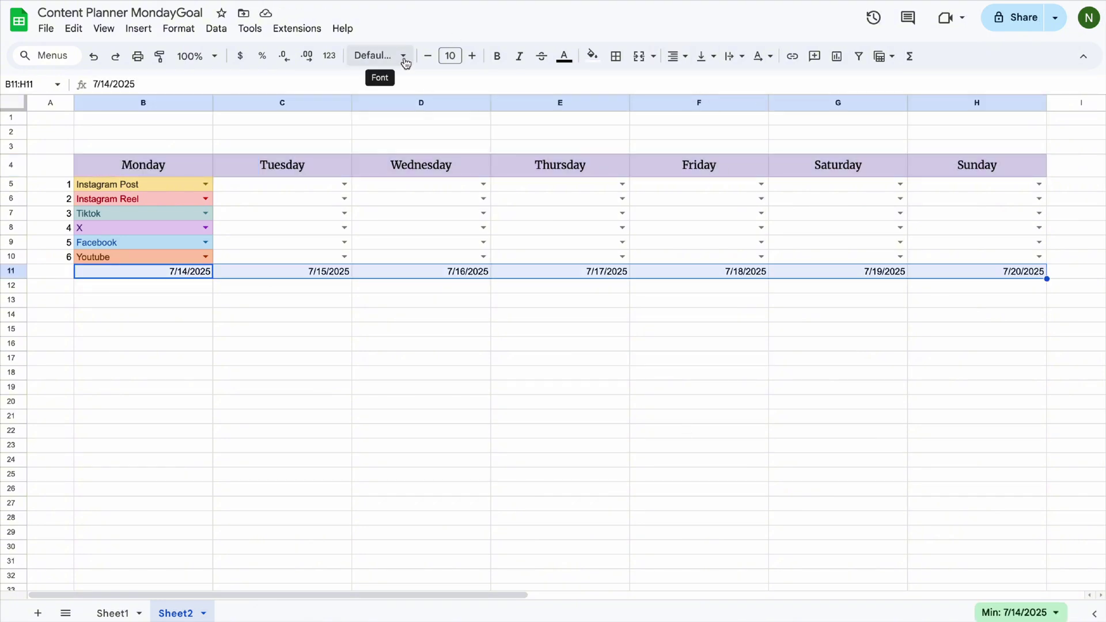
click(375, 55)
click(486, 317)
click(472, 56)
key(ctrl+shift+e)
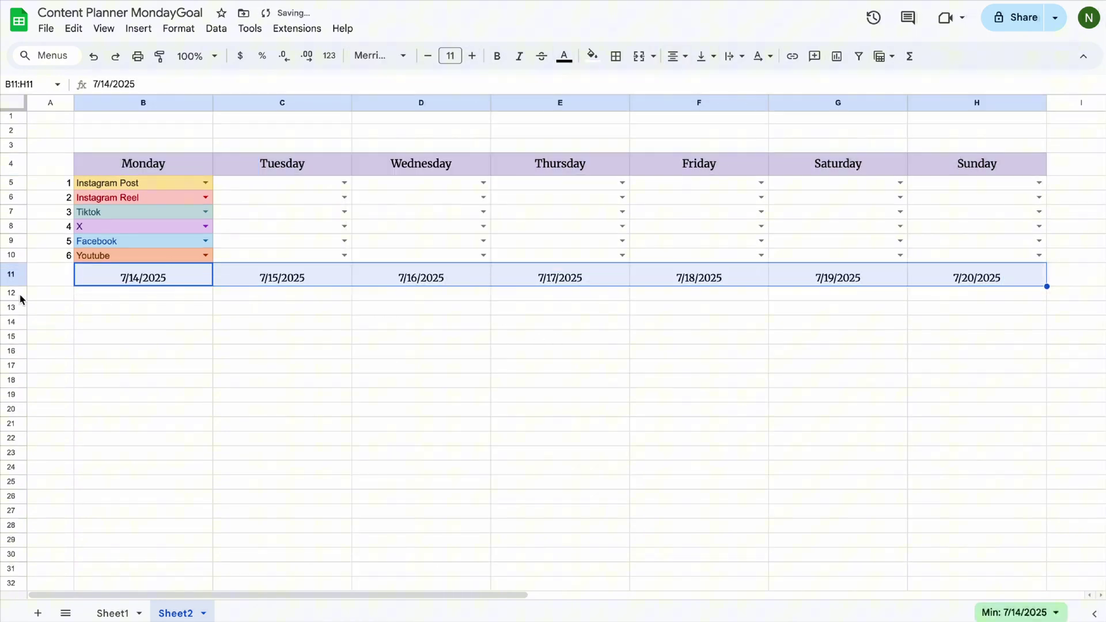
drag(20, 287, 20, 292)
click(704, 56)
click(724, 79)
click(632, 334)
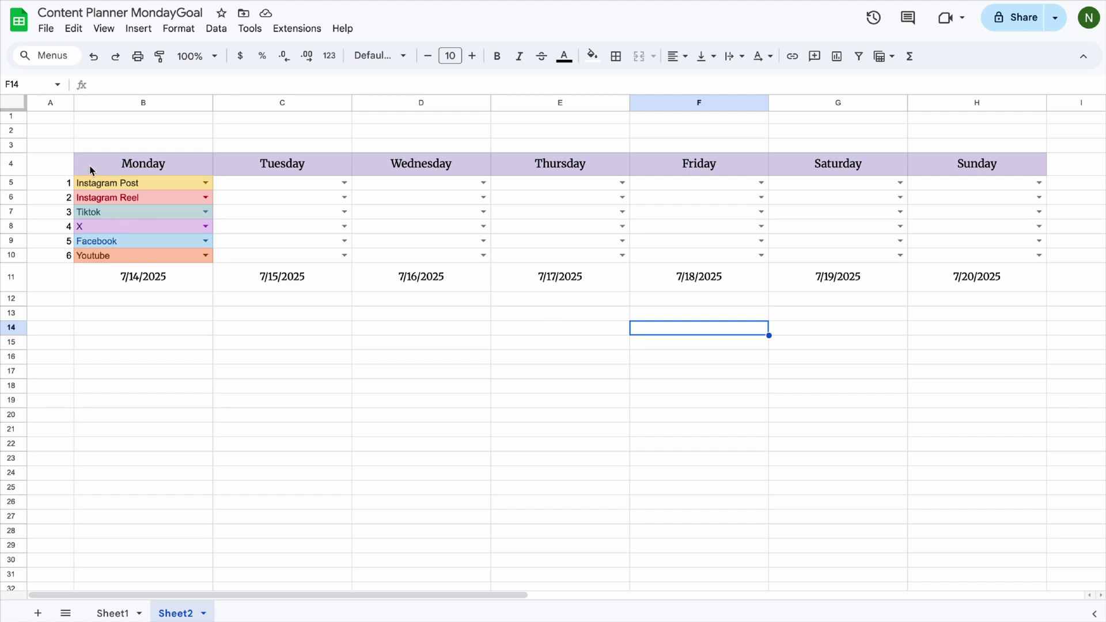
- Apply light blue borders to all cells of the weekday schedule B4:H10
drag(90, 168, 1002, 255)
click(617, 57)
click(750, 106)
click(748, 86)
click(858, 178)
click(623, 86)
click(601, 375)
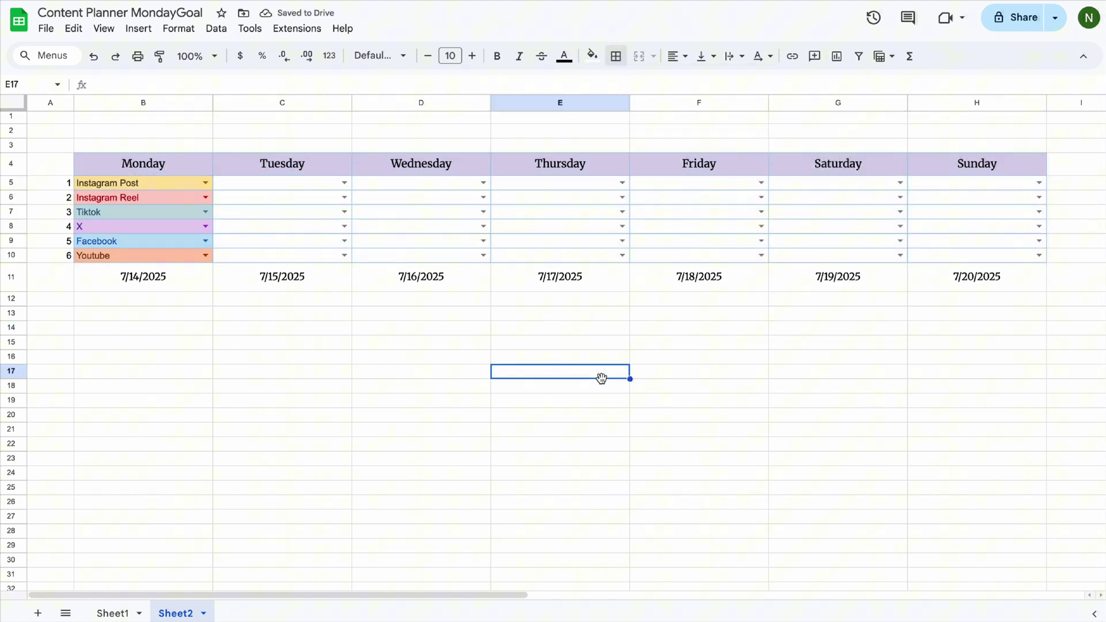
- Check the option lists on Sheet1 and enter the label Image in B12 of Sheet2
click(148, 308)
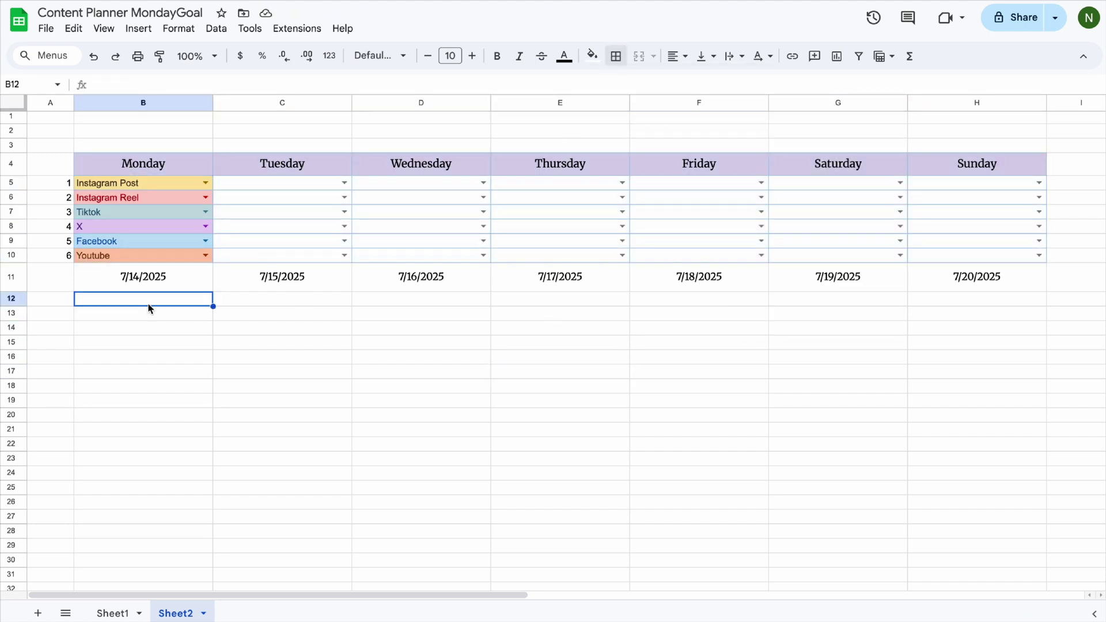
click(113, 614)
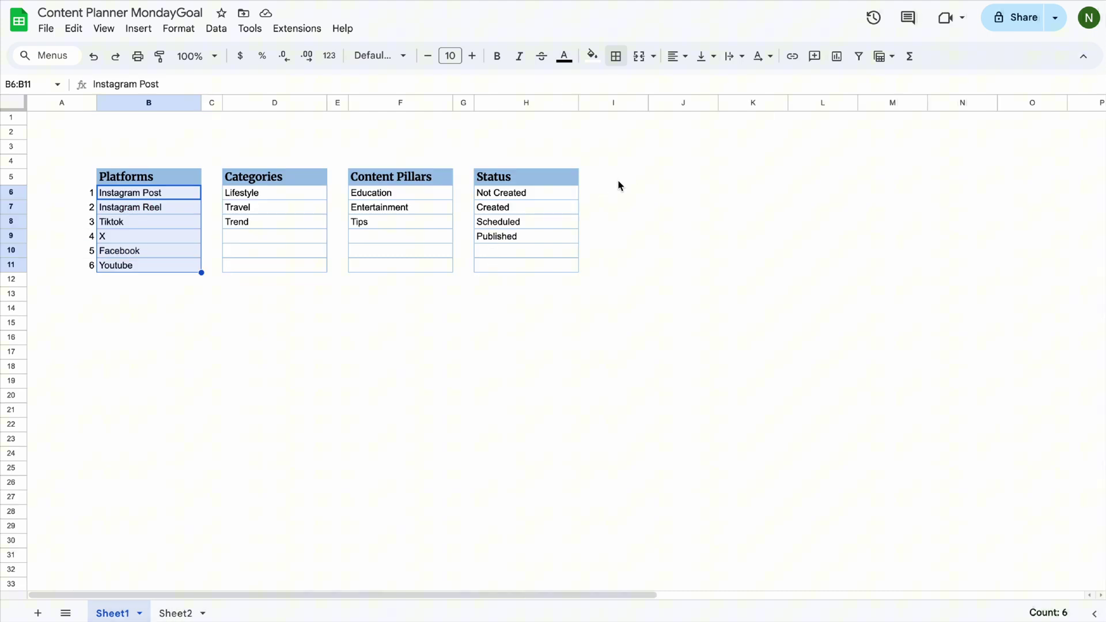
key(ctrl+shift+Page_Down)
text(Image)
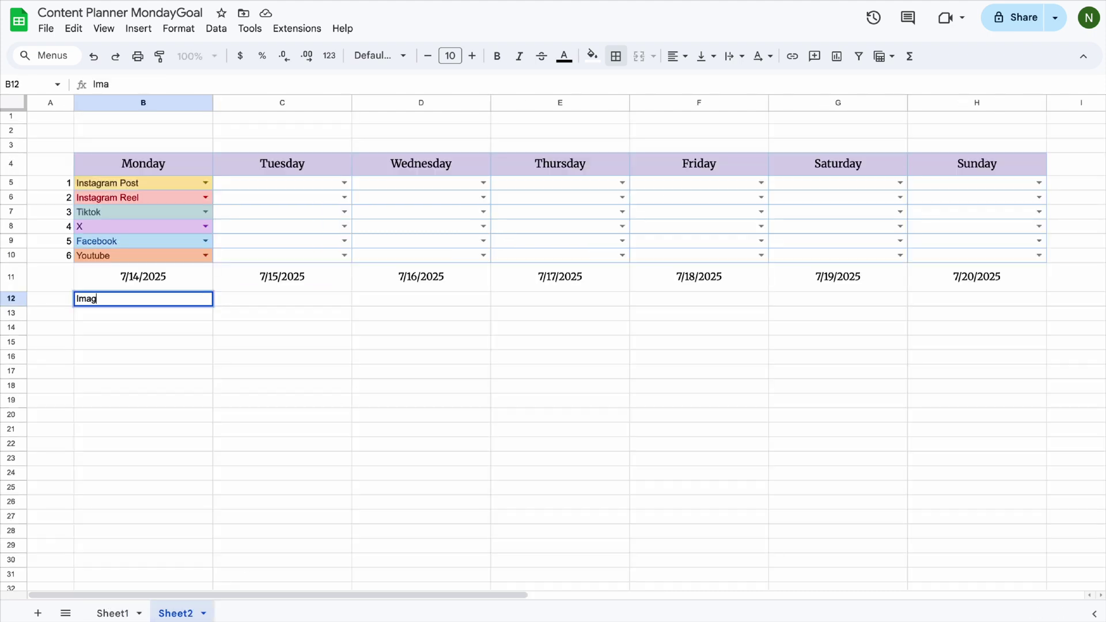
key(Return)
- Set the whole sheet's font to Merriweather and the platform cells B5:H10 to Mulish
click(184, 300)
click(12, 105)
click(380, 56)
click(395, 176)
click(167, 299)
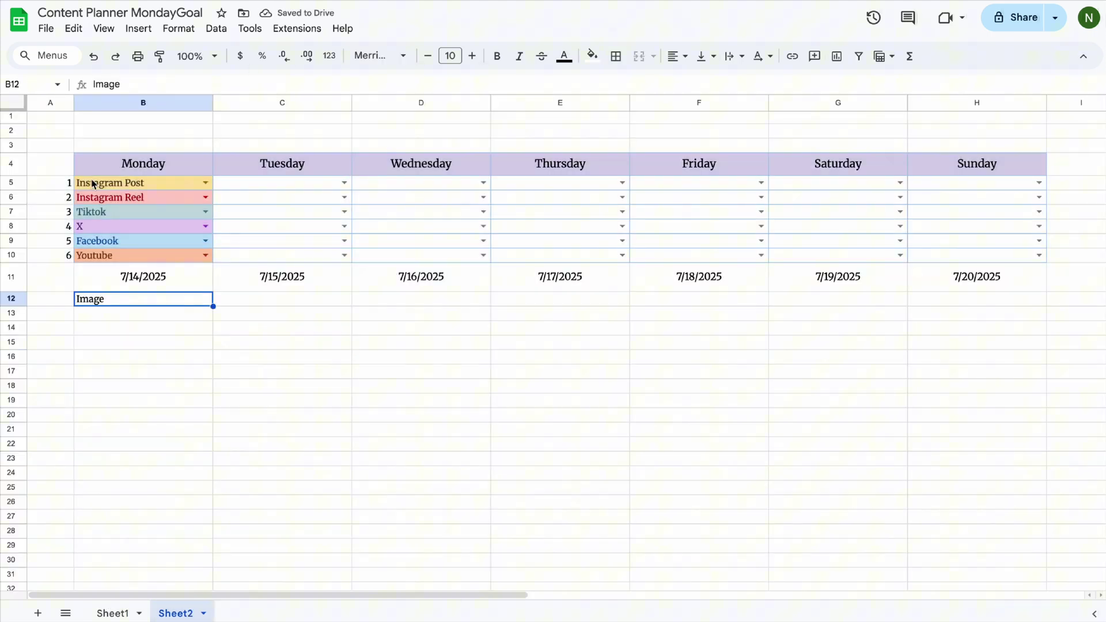
drag(93, 181, 980, 255)
- Center columns B to H from row 12 down to row 1000 both ways and set their font size to 11
drag(139, 302, 1011, 307)
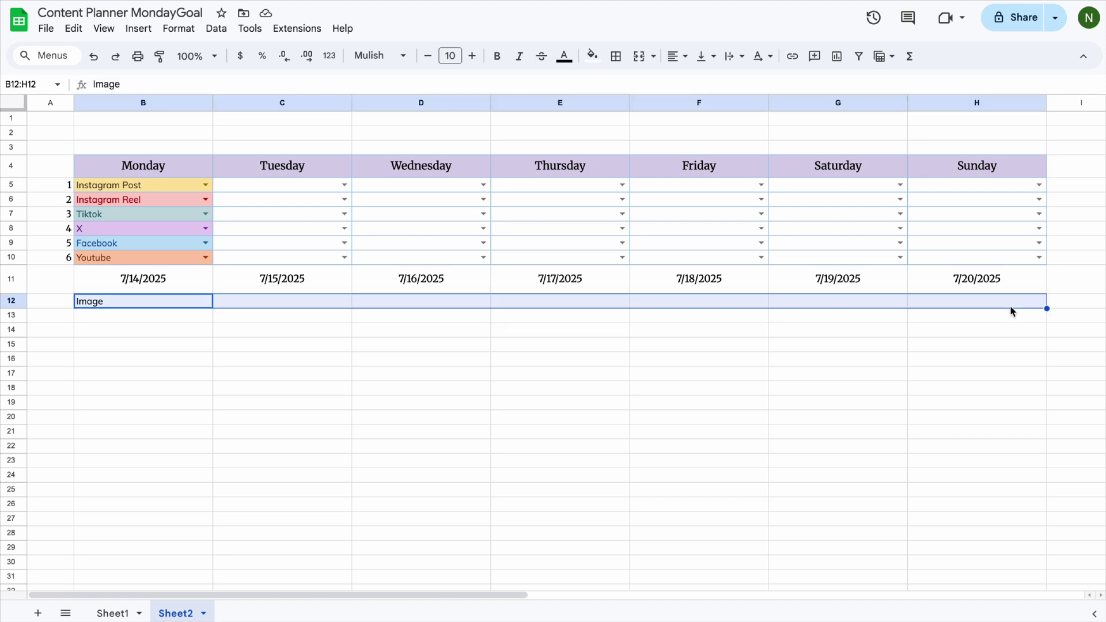
key(super+shift+Down)
click(676, 56)
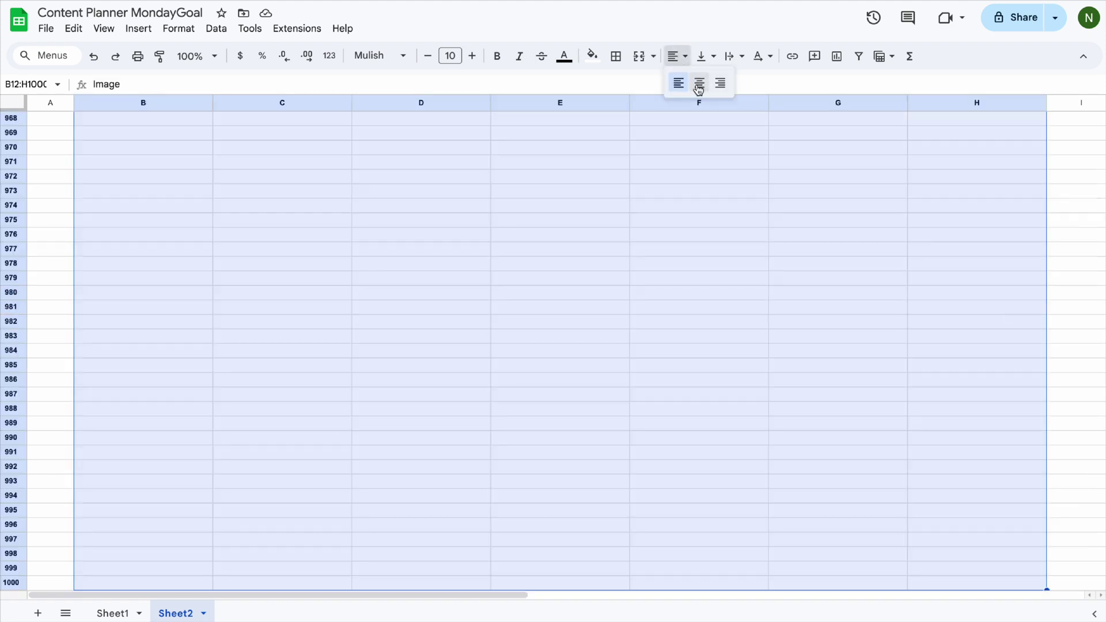
click(698, 85)
click(706, 56)
click(728, 84)
scroll(634, 231, up, 20)
click(472, 56)
- Autofill the Image label from B12 across to H12
click(235, 305)
click(184, 303)
drag(213, 310, 973, 303)
click(838, 375)
- Fill the Image labels in B12:H12 with the custom light green and make them bold
click(593, 56)
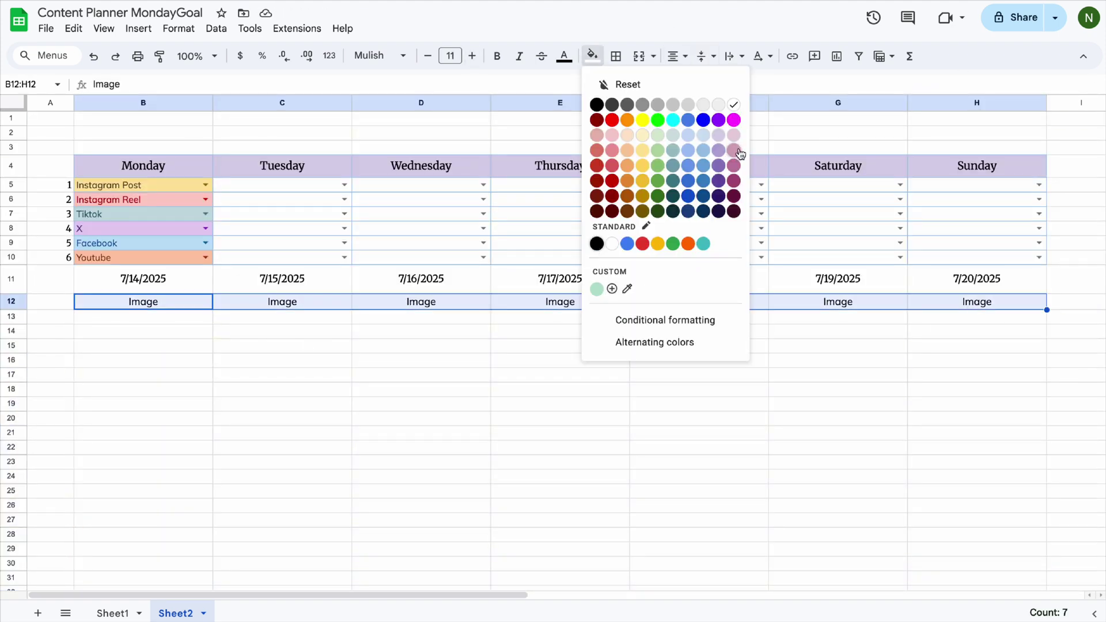
click(597, 289)
click(484, 408)
drag(980, 301, 173, 302)
key(ctrl+b)
- Enlarge row 13 below the Image labels to make room for pictures
click(208, 318)
drag(12, 368, 12, 443)
click(333, 395)
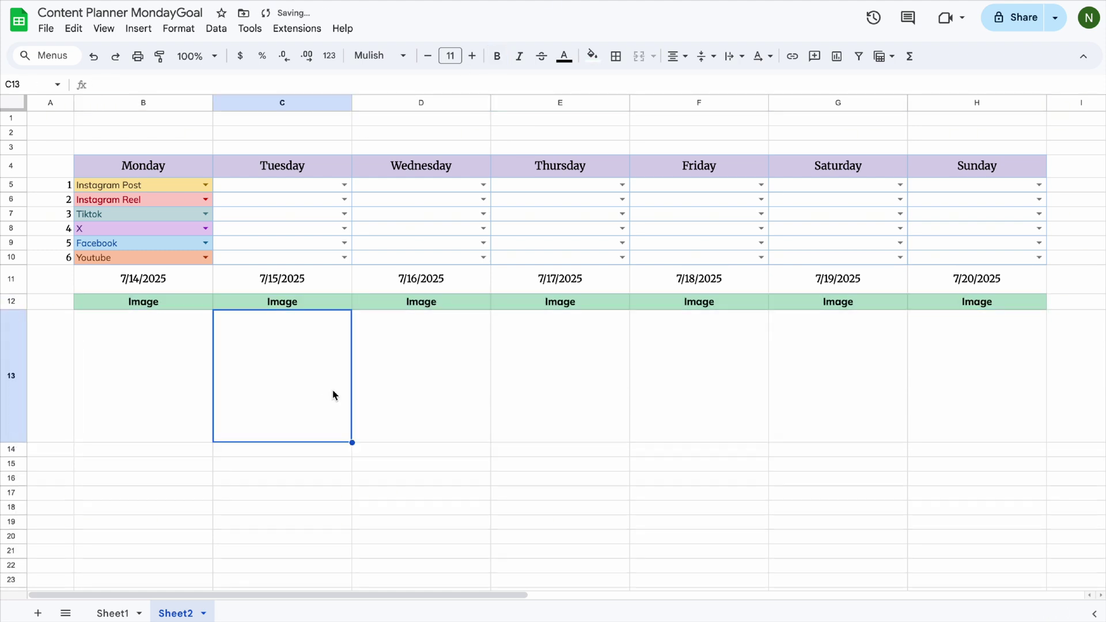
click(559, 397)
- Enter the label Description in B14, autofill it across to H14 and fill the row's labels light orange
click(194, 450)
text(Description)
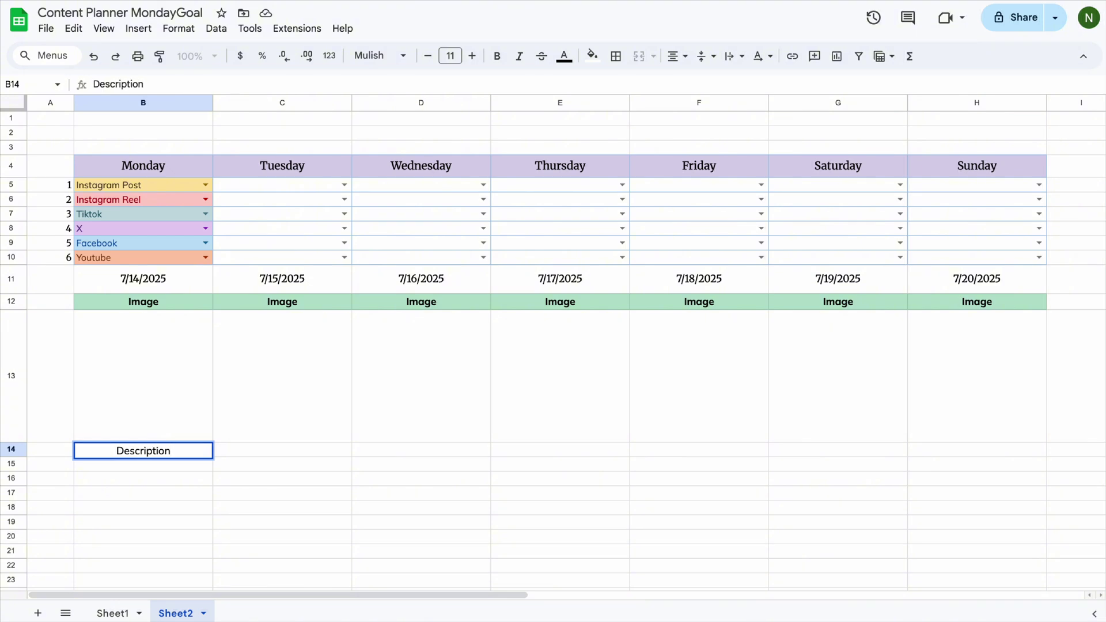
key(Return)
click(196, 453)
drag(213, 458, 1015, 469)
click(592, 56)
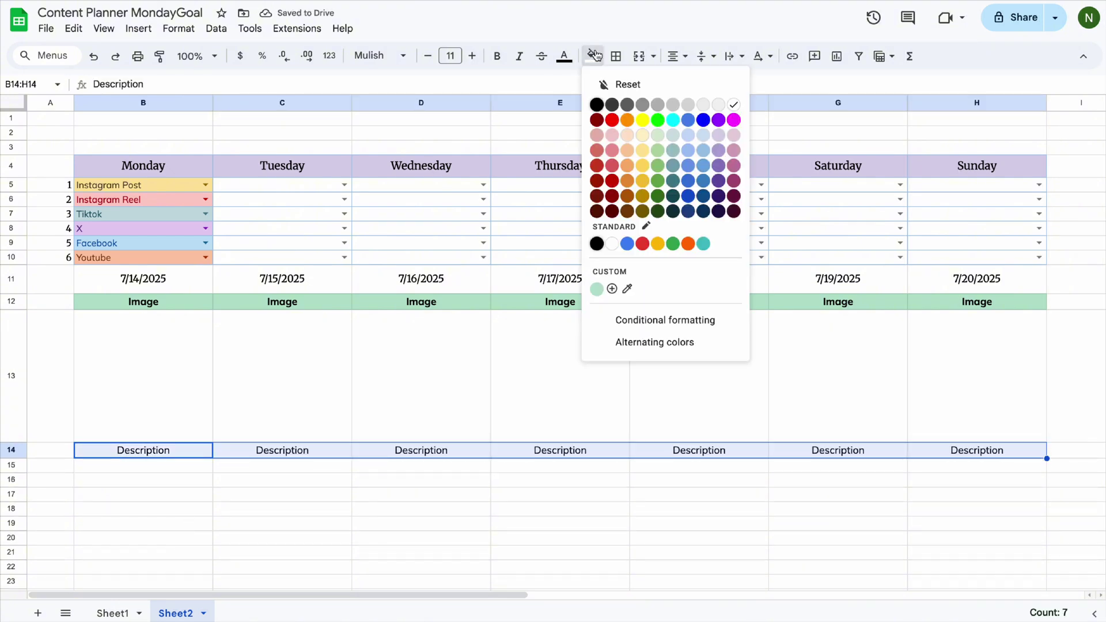
click(628, 133)
click(441, 523)
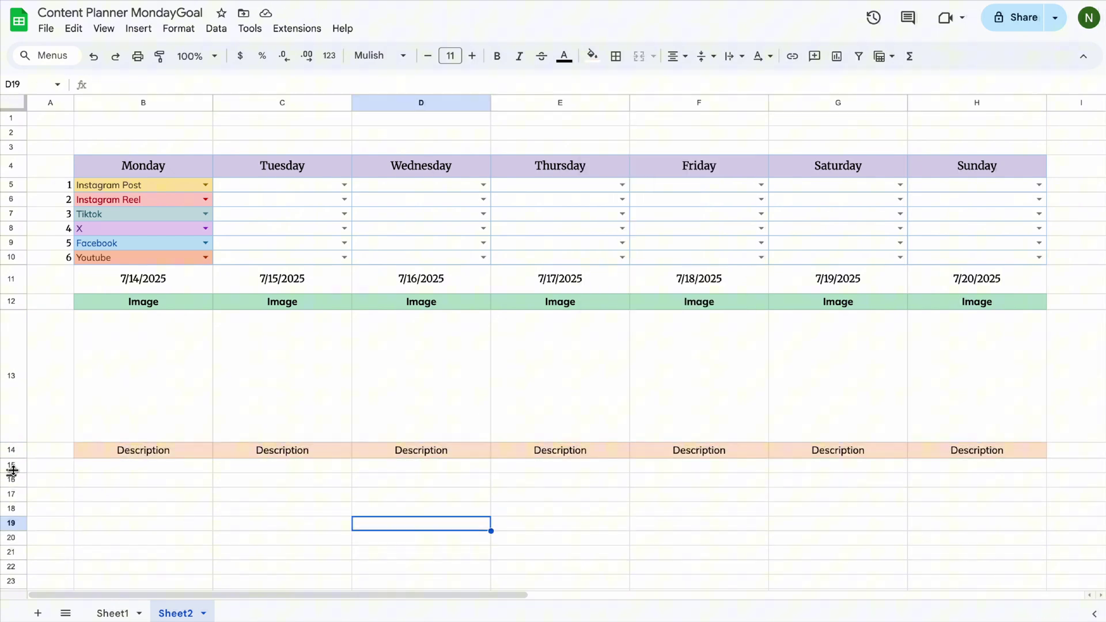
- Increase the height of row 15 below the Description labels
drag(12, 473, 12, 532)
scroll(259, 534, down, 2)
scroll(268, 533, up, 2)
scroll(267, 533, down, 1)
- Enter the label AI Description in B16 and autofill it across to H16
click(160, 523)
text(A)
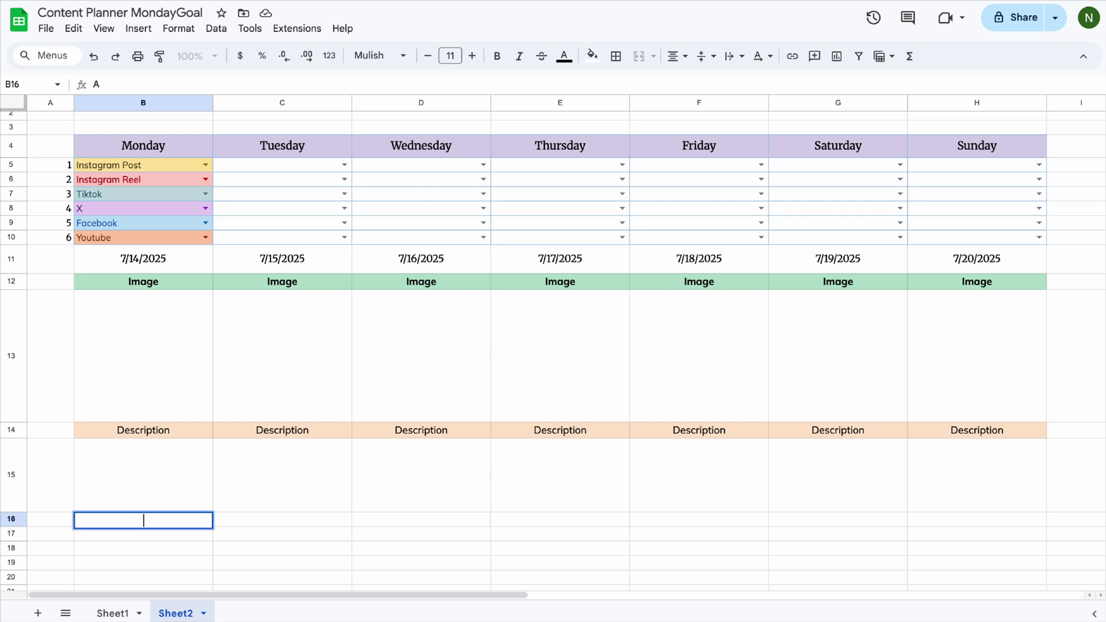
text(I Description)
key(Return)
scroll(194, 386, down, 2)
click(195, 384)
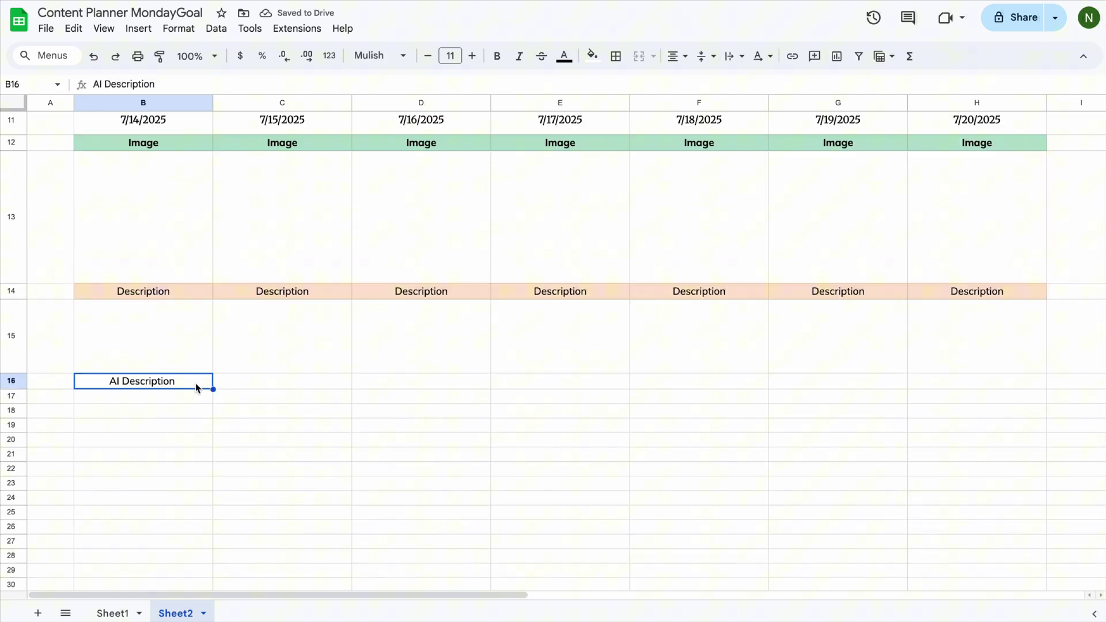
drag(213, 389, 977, 383)
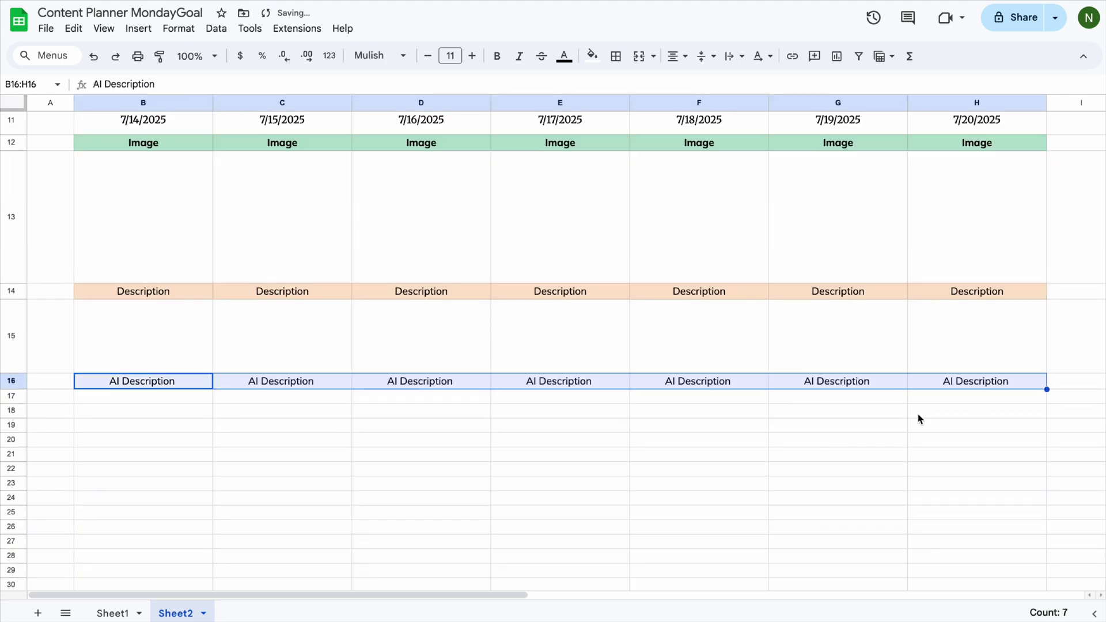
- Fill the AI Description labels in B16:H16 with light yellow
click(593, 55)
click(629, 359)
click(537, 411)
scroll(245, 453, up, 1)
click(144, 352)
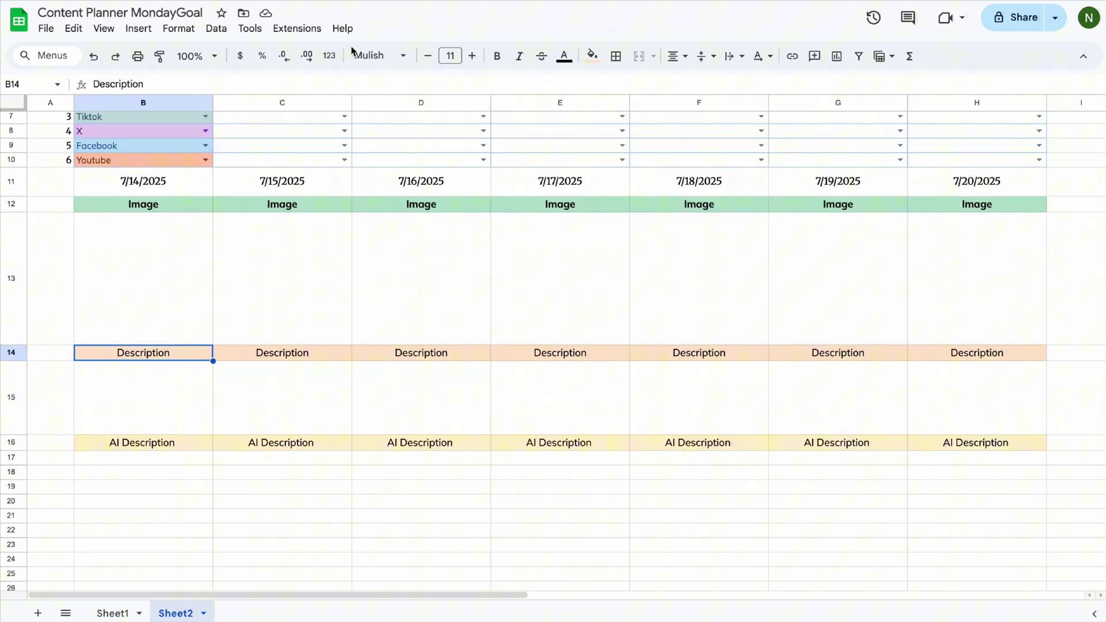
click(592, 56)
drag(97, 448, 977, 443)
click(649, 521)
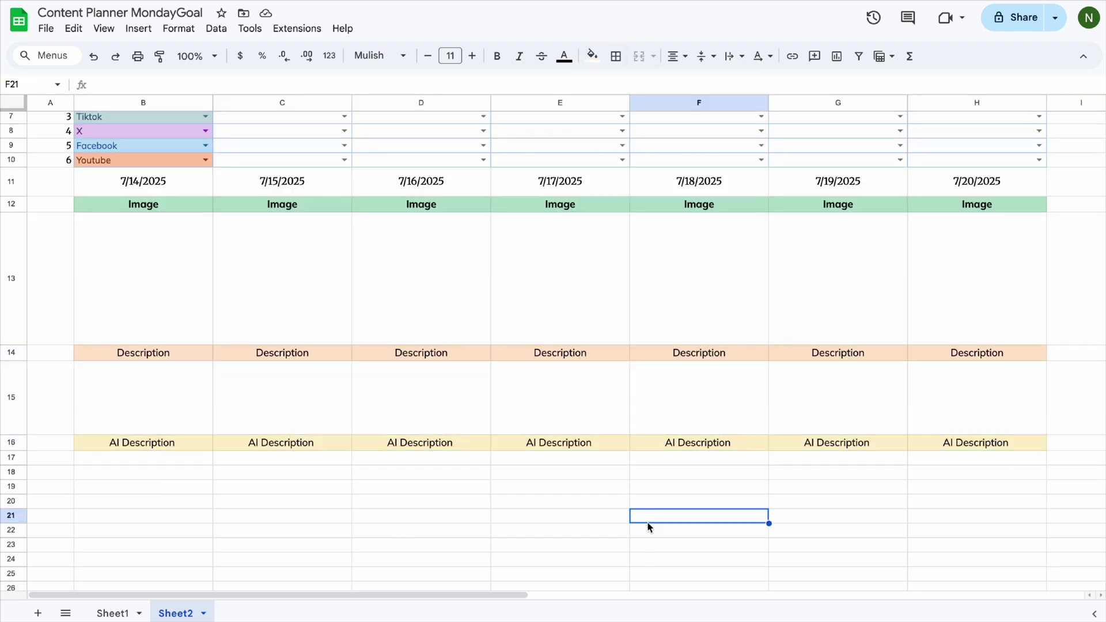
- Change the Monday column's label in B14 to Your Description
click(150, 354)
click(89, 83)
text(Your)
click(321, 507)
- Resize rows 15 and 17, below the two description label rows, to a height of 150 pixels
drag(14, 465, 14, 539)
scroll(530, 520, down, 2)
click(10, 305)
shift+click(16, 409)
click(19, 314)
super+click(8, 410)
right_click(7, 410)
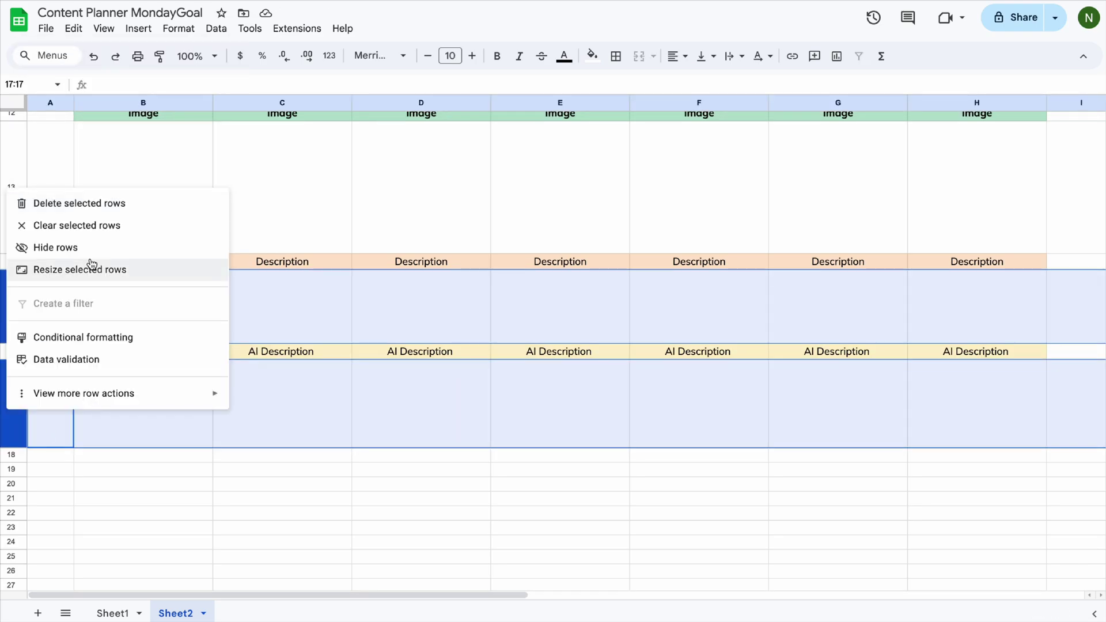
click(92, 269)
text(150)
key(Return)
click(621, 519)
- Label cells B18:H18 Categories and fill them light orange
scroll(622, 530, down, 1)
click(171, 430)
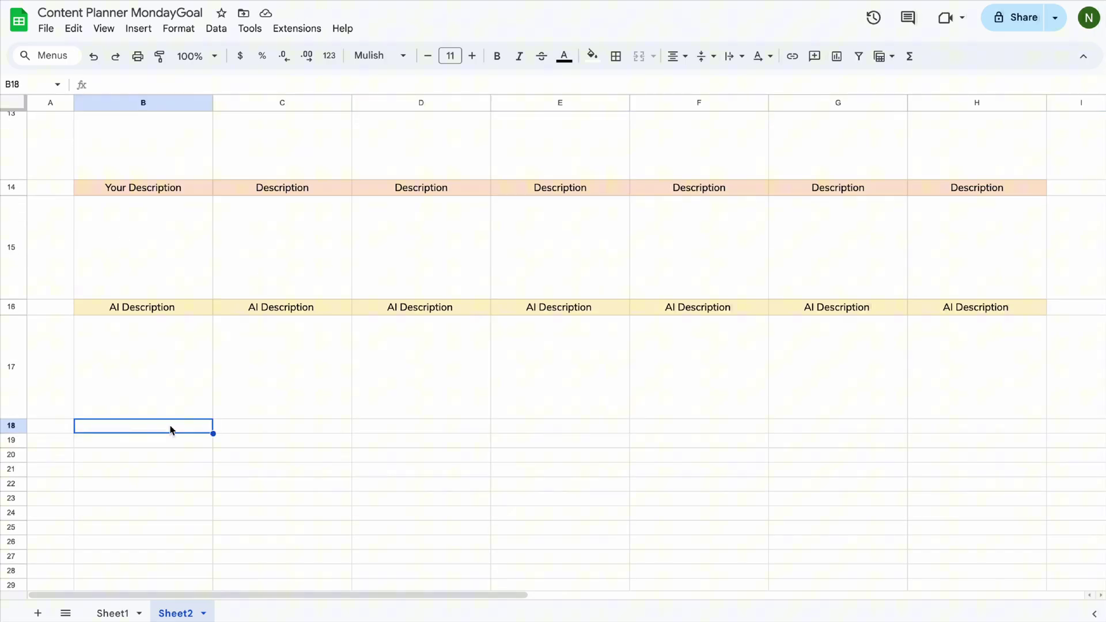
text(Categories)
key(Return)
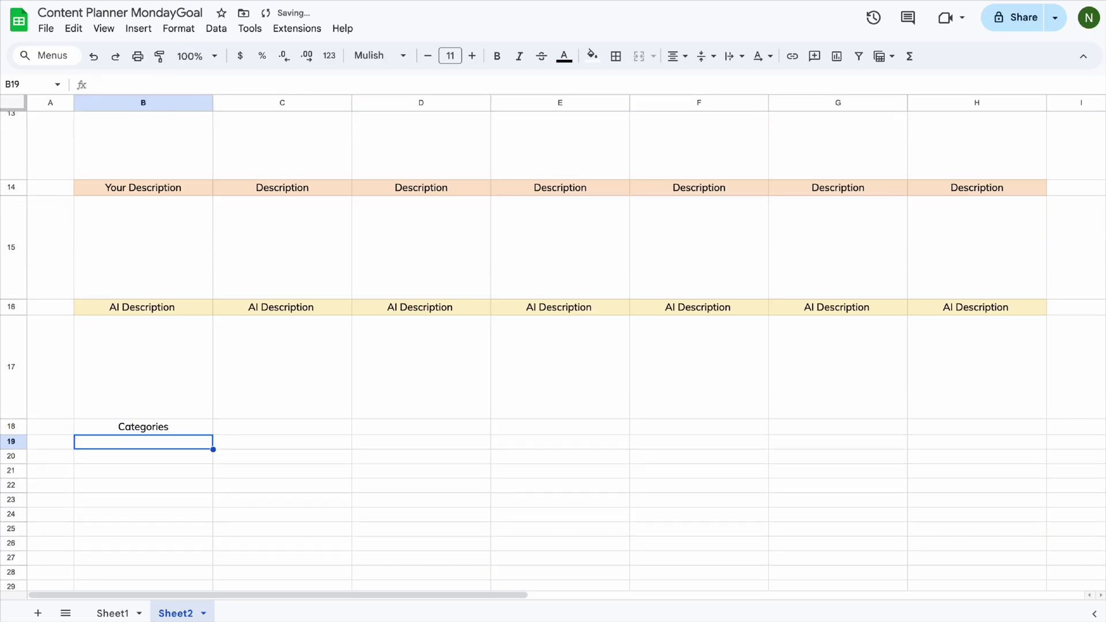
click(208, 429)
drag(213, 435, 914, 449)
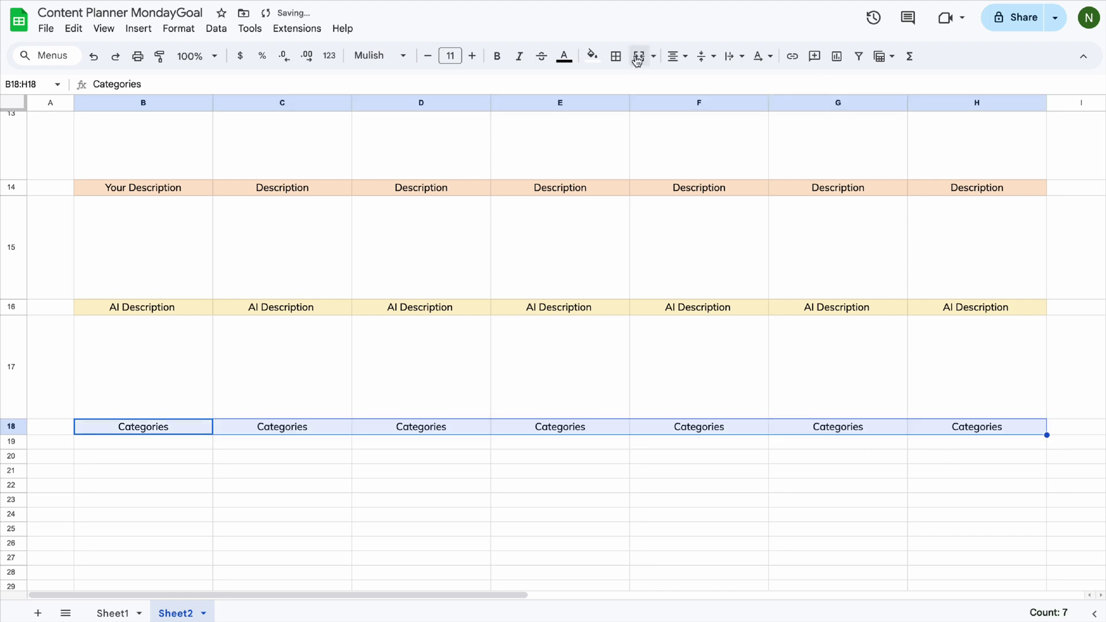
click(592, 56)
click(629, 136)
click(491, 460)
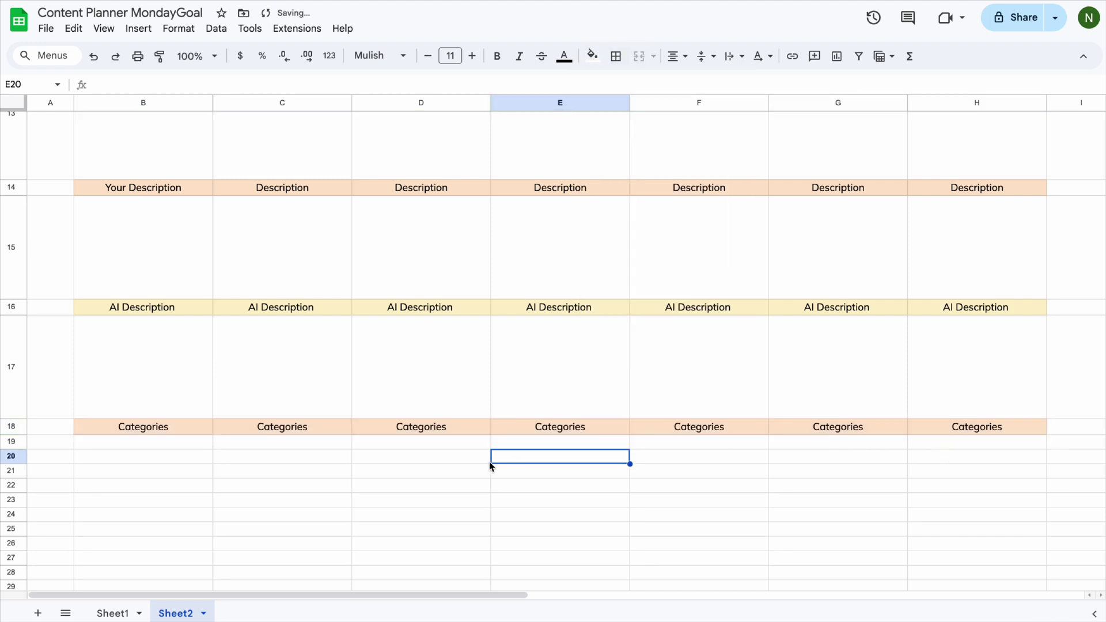
- Add dropdowns to B19:H19 that take their options from the Categories list in Sheet1!D6:D11
click(129, 449)
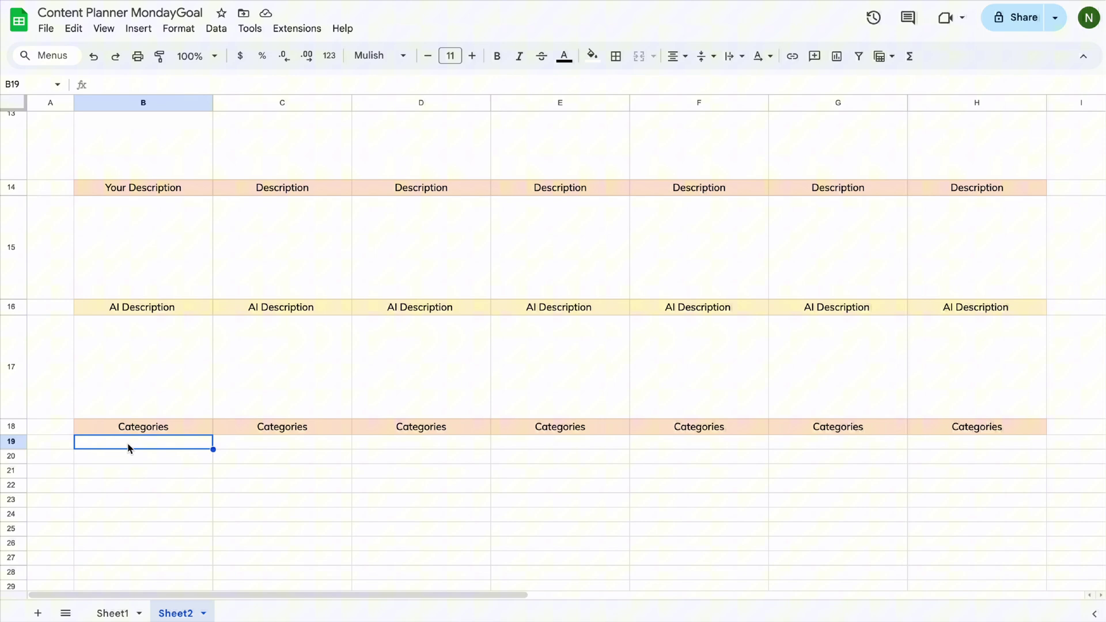
click(235, 485)
drag(179, 443, 985, 446)
click(144, 30)
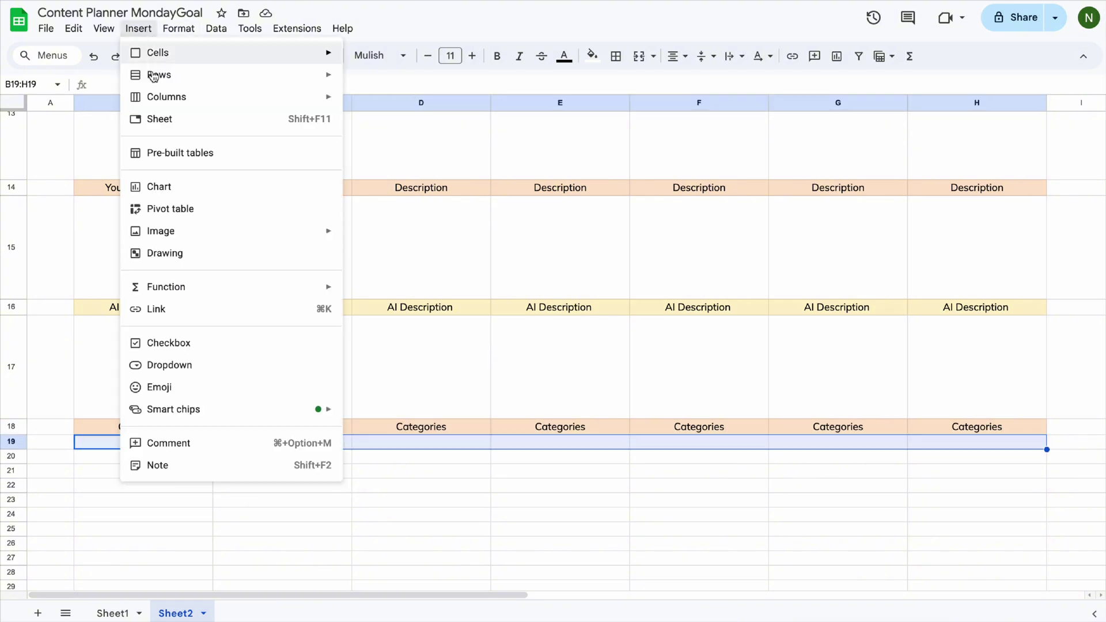
click(170, 364)
click(987, 180)
click(987, 202)
click(1078, 223)
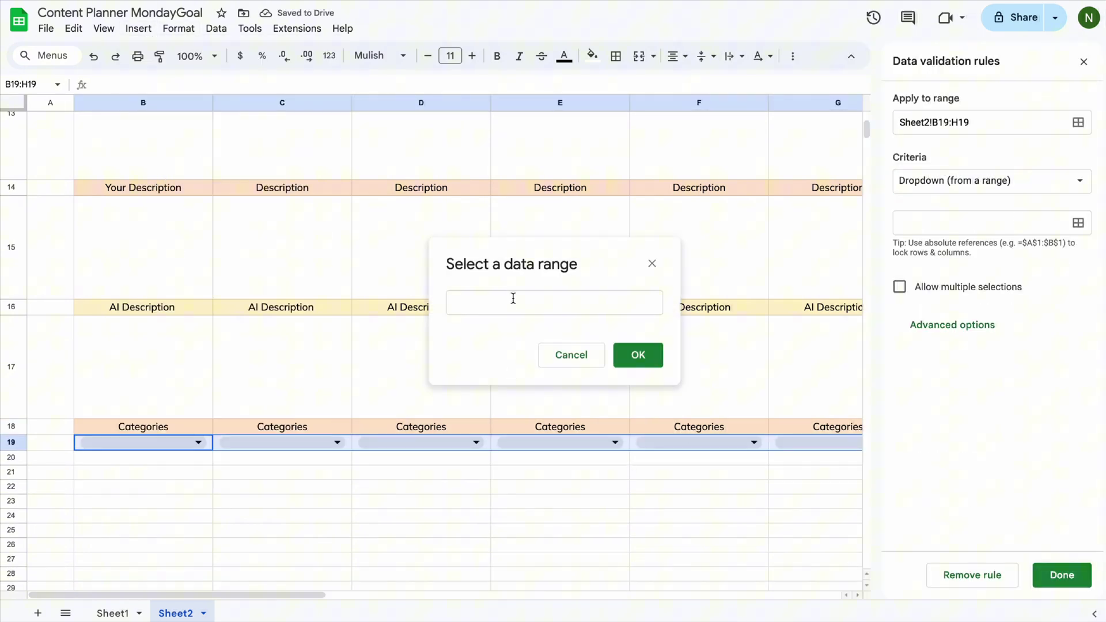
click(113, 613)
drag(248, 193, 275, 266)
click(640, 356)
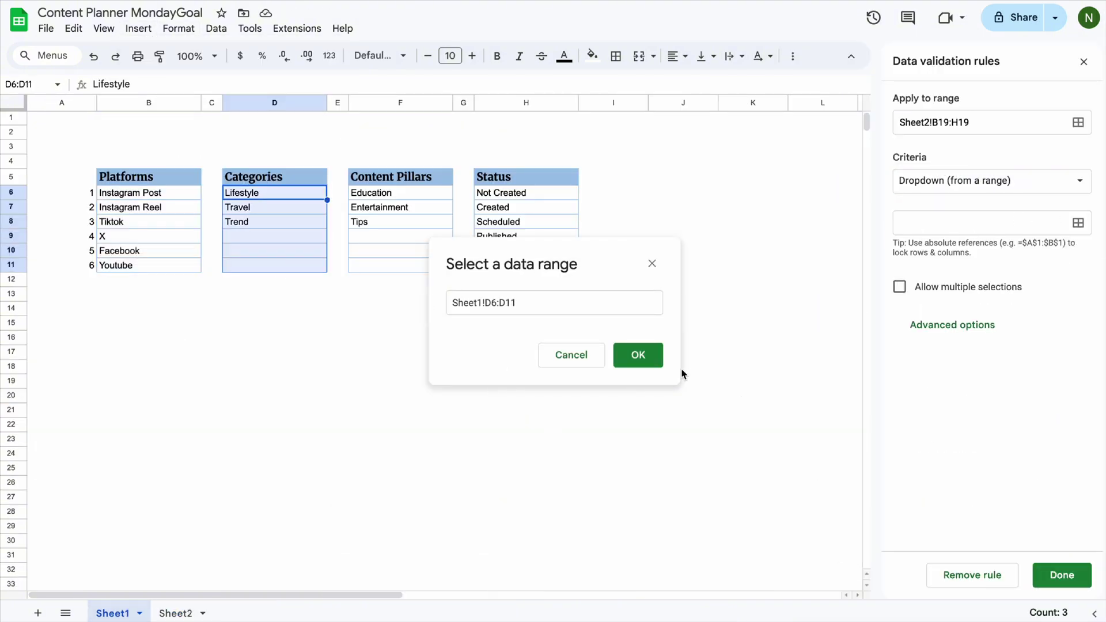
click(1064, 576)
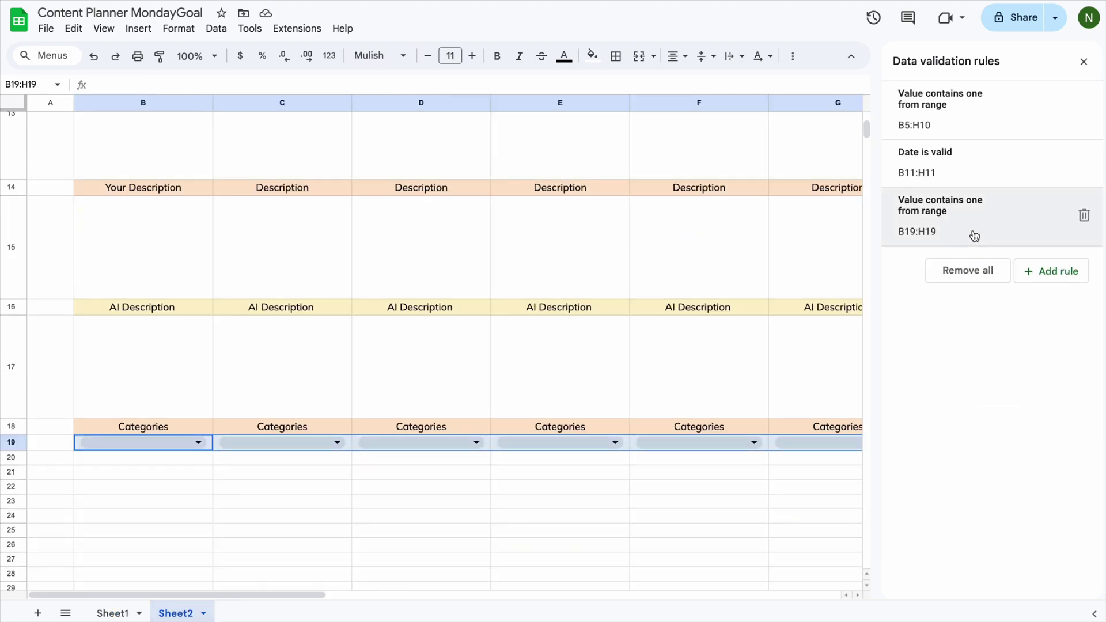
- Set the display style of the B19:H19 category dropdowns to Arrow
click(970, 234)
click(953, 434)
click(901, 512)
click(1062, 575)
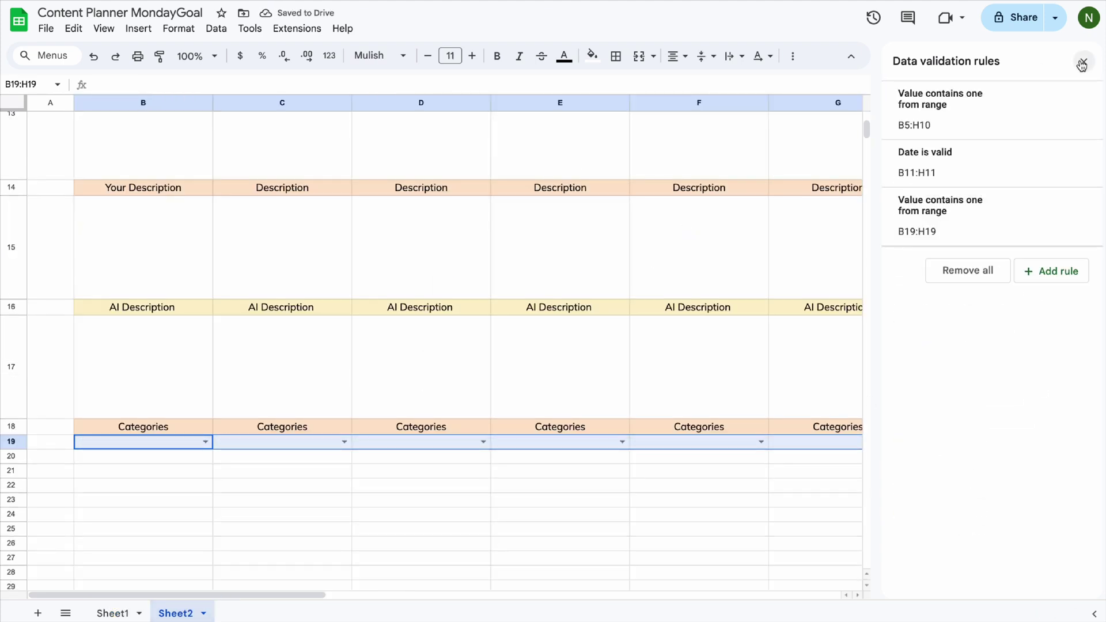
click(1084, 62)
click(254, 529)
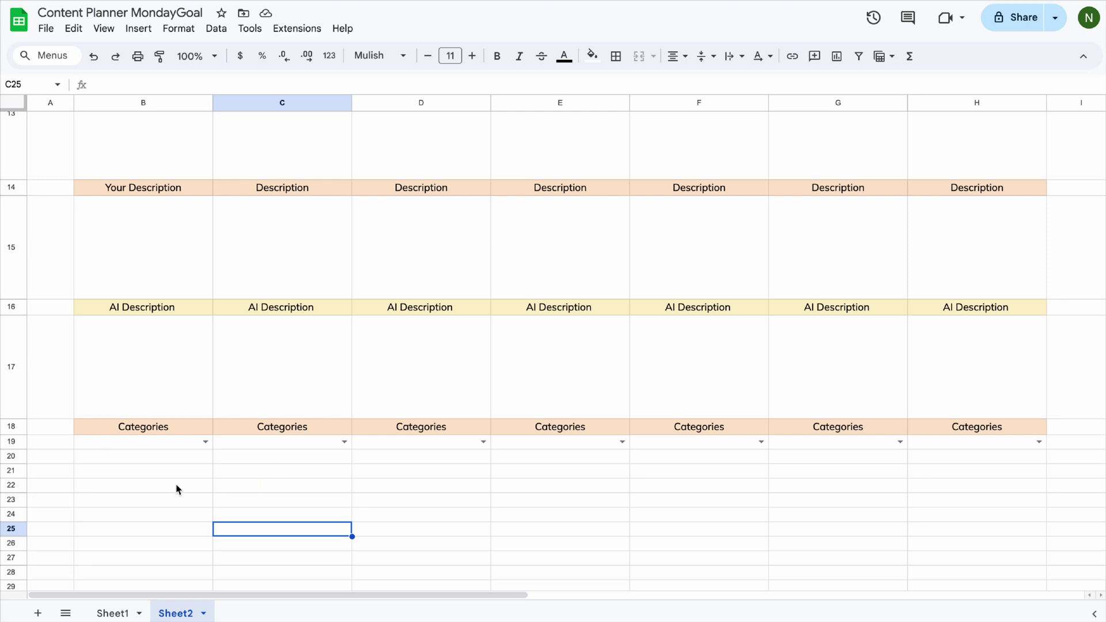
- Label cells B20:H20 Content Pillar and fill them light orange
click(144, 458)
text(Content Pillar)
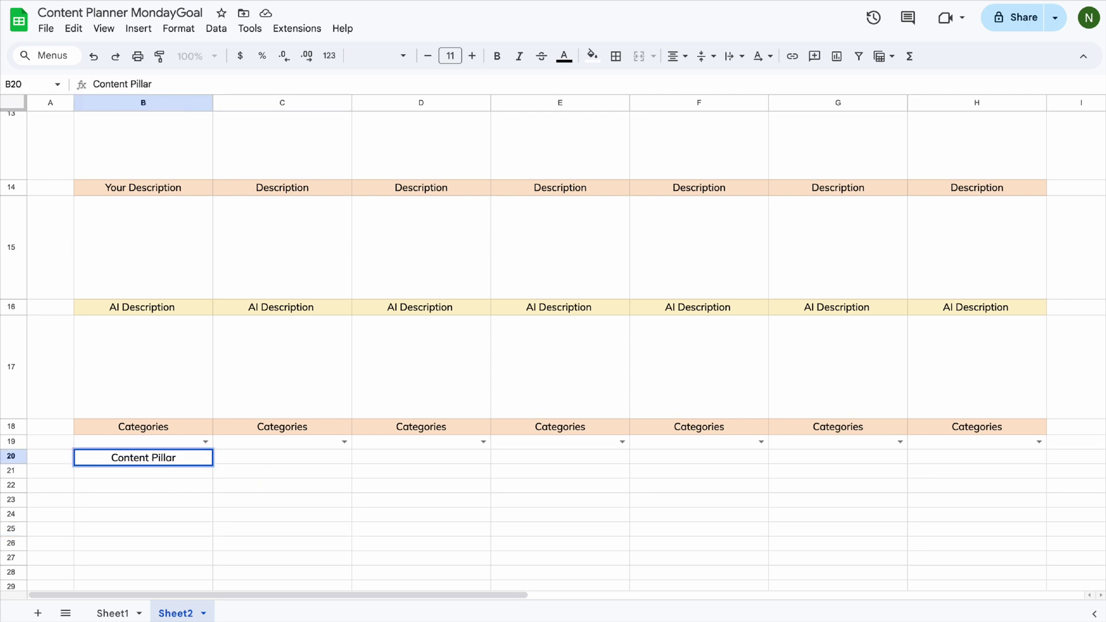
drag(212, 465, 1021, 472)
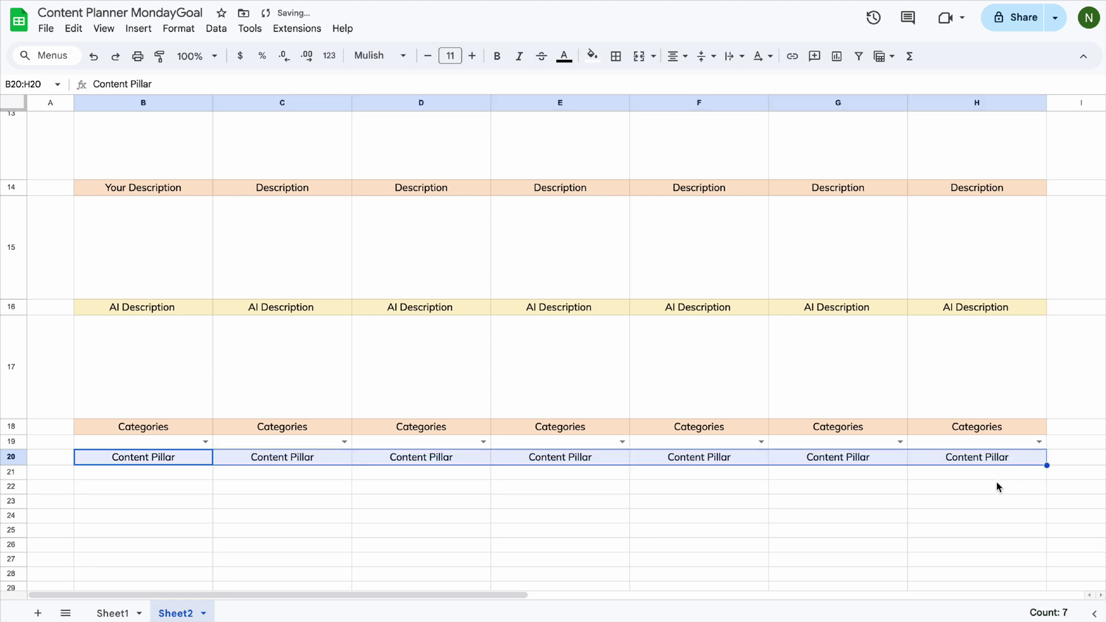
click(592, 56)
click(630, 136)
click(565, 522)
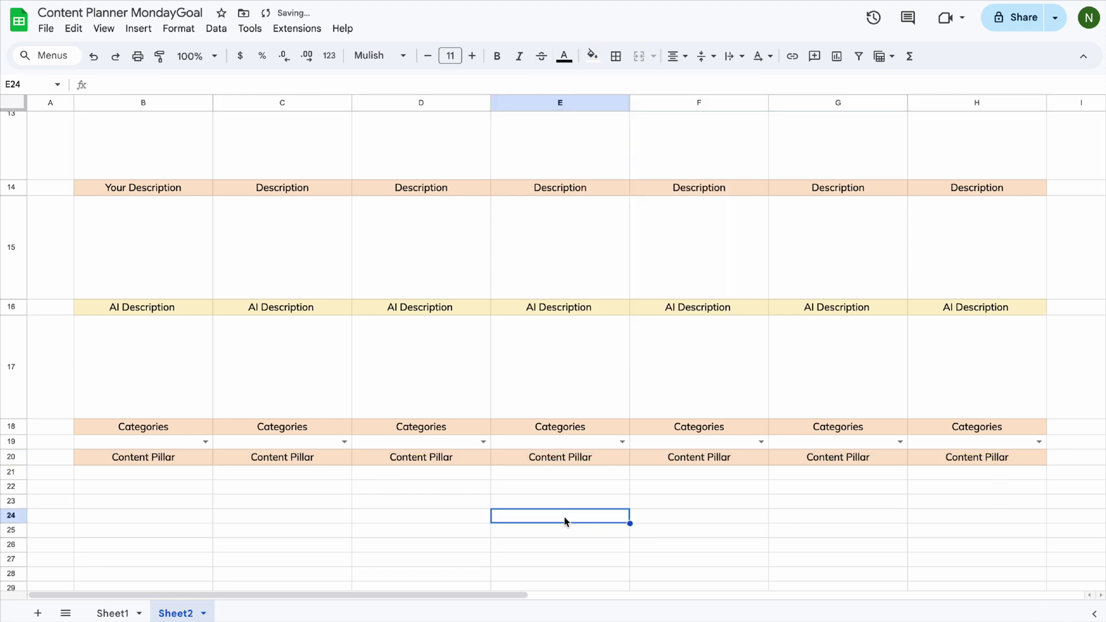
- Add dropdowns to B21:H21 that take their options from the Content Pillars list in Sheet1!F6:F11
click(137, 474)
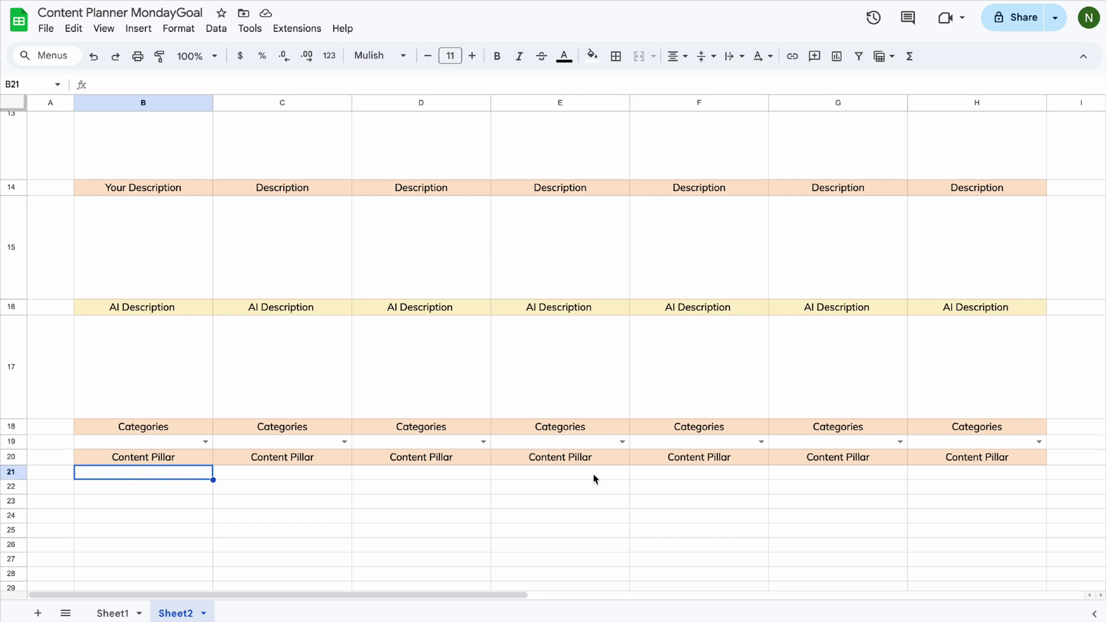
shift+click(1005, 479)
click(138, 29)
click(202, 364)
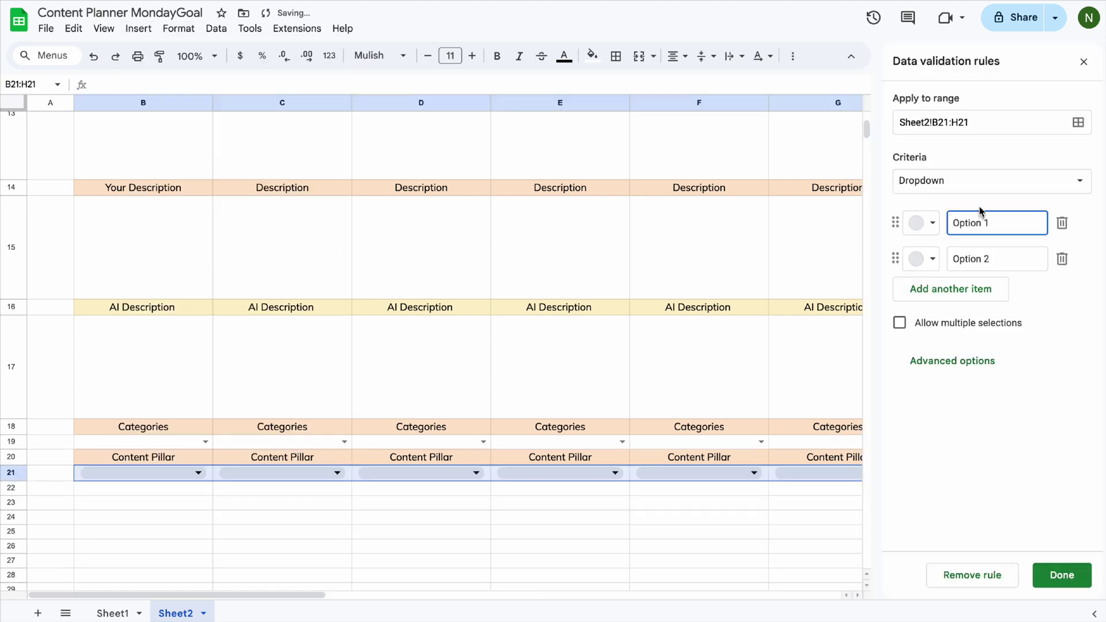
click(982, 183)
click(980, 206)
click(982, 222)
click(1078, 223)
click(113, 613)
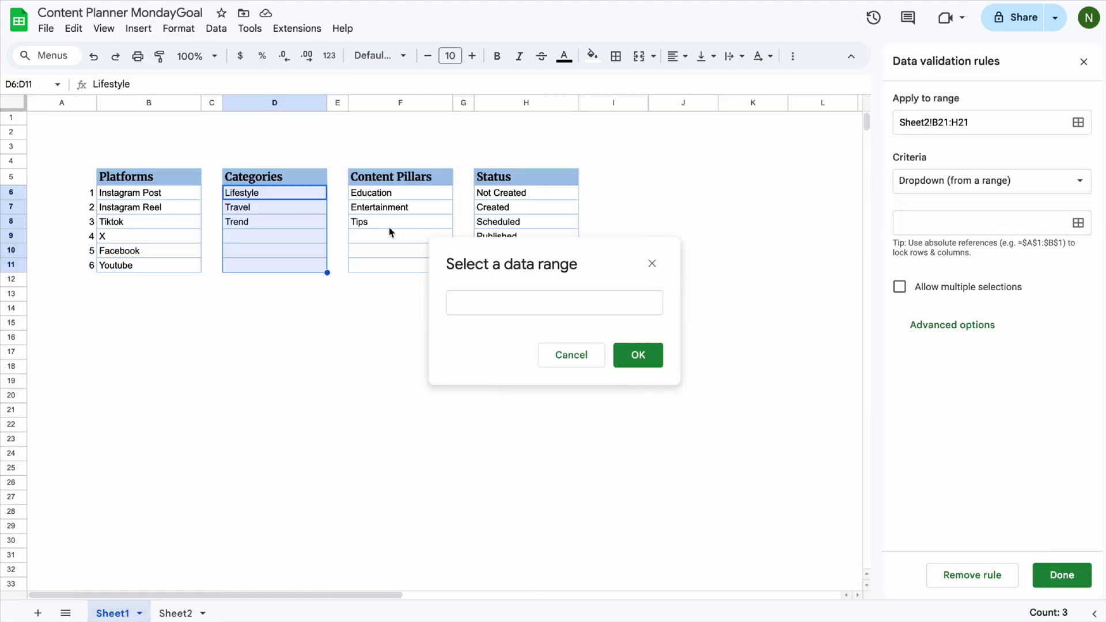
drag(369, 193, 369, 266)
click(639, 355)
click(1062, 575)
click(175, 613)
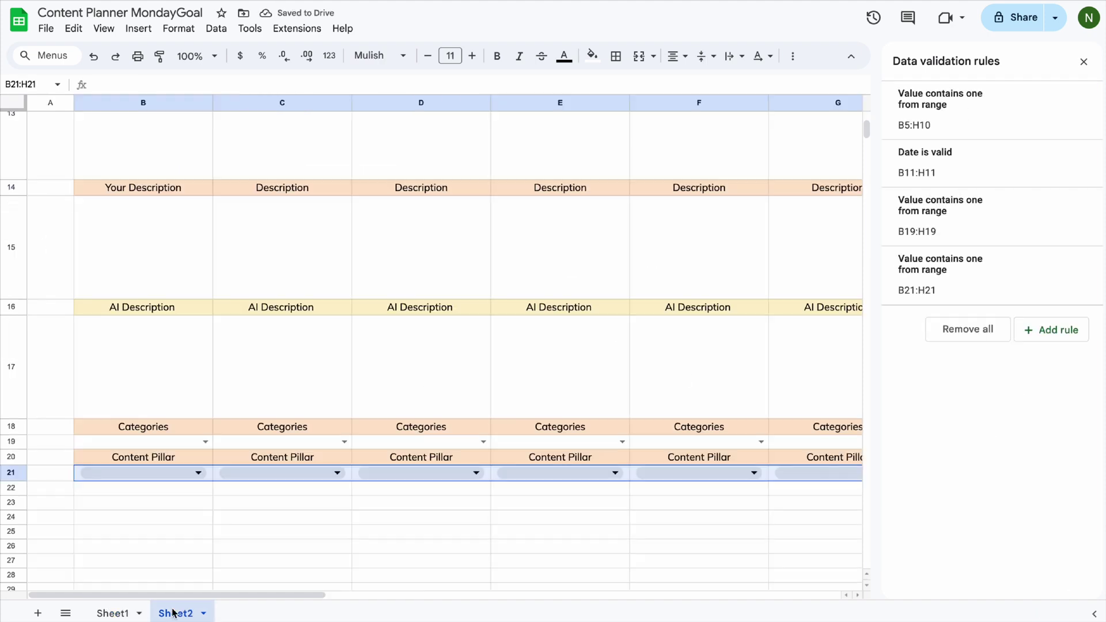
- Set the display style of the B21:H21 content pillar dropdowns to Arrow
click(1010, 292)
click(914, 433)
click(901, 513)
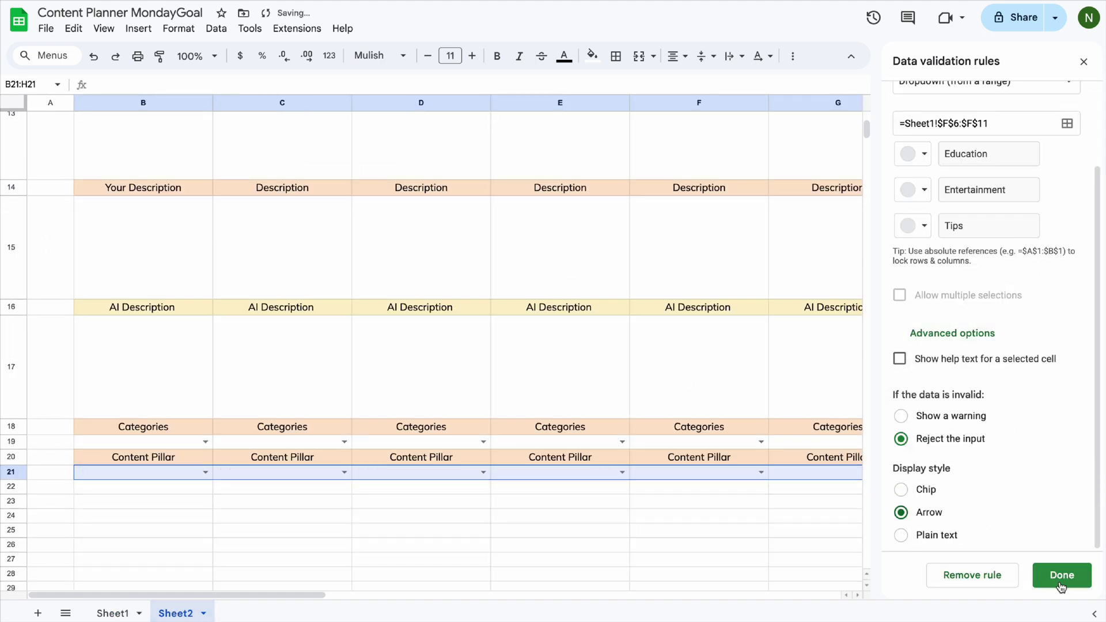
click(1062, 586)
click(1083, 61)
- Resize row 19, which holds the category dropdowns, to a height of 30 pixels
click(13, 443)
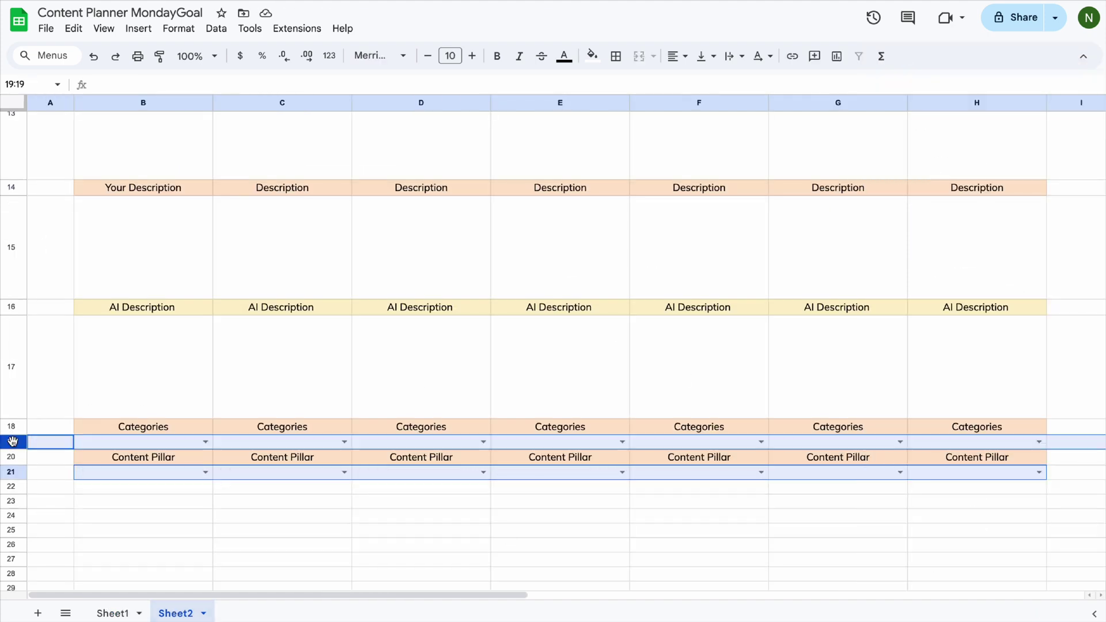
right_click(13, 444)
click(87, 304)
text(30)
key(Return)
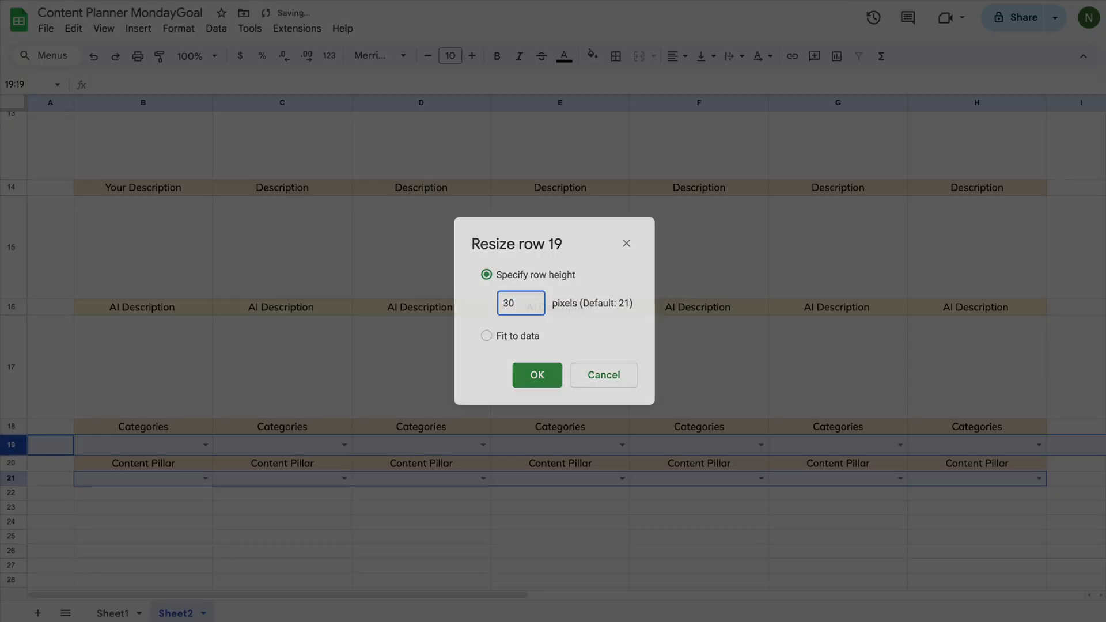
click(720, 521)
- Label cells B22:H22 Caption and fill them light orange
scroll(702, 542, up, 4)
scroll(702, 542, down, 5)
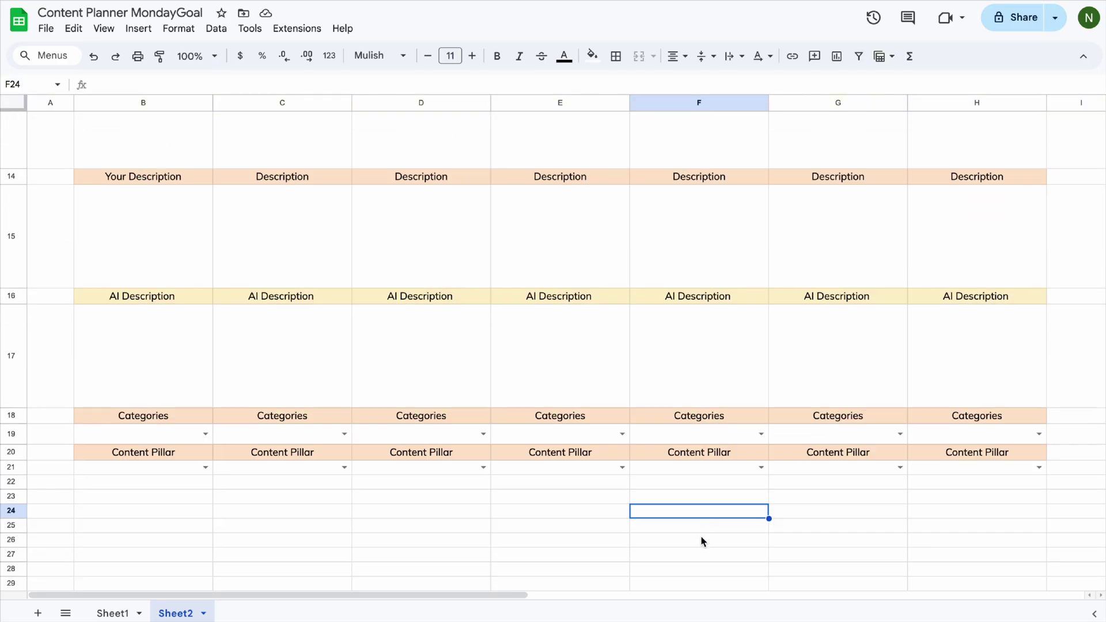
click(164, 489)
text(Captions)
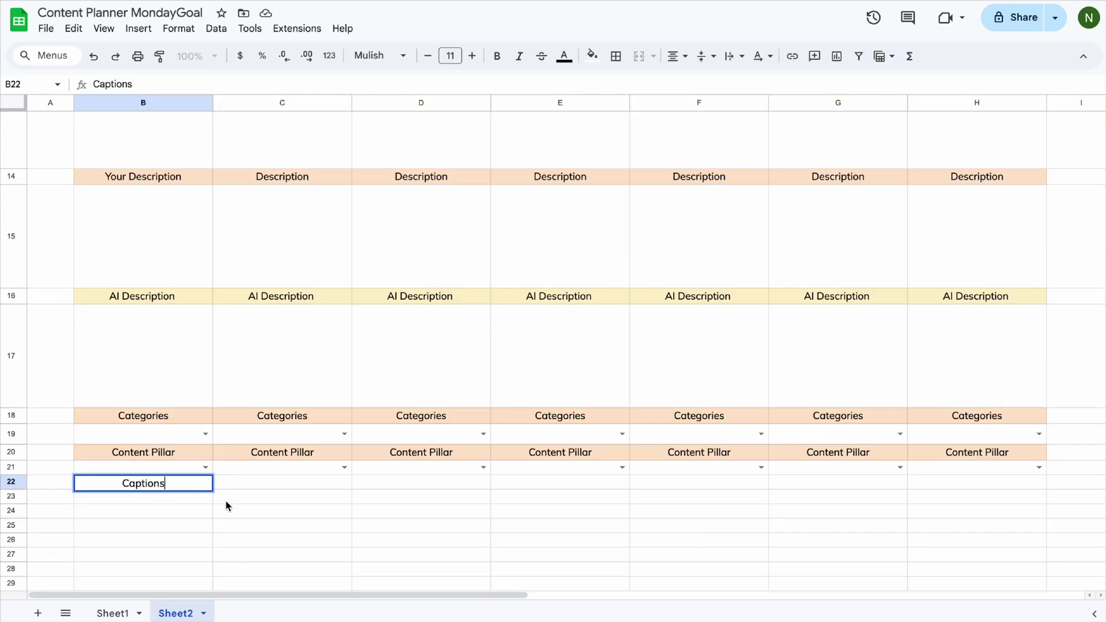
key(BackSpace)
key(Return)
click(178, 479)
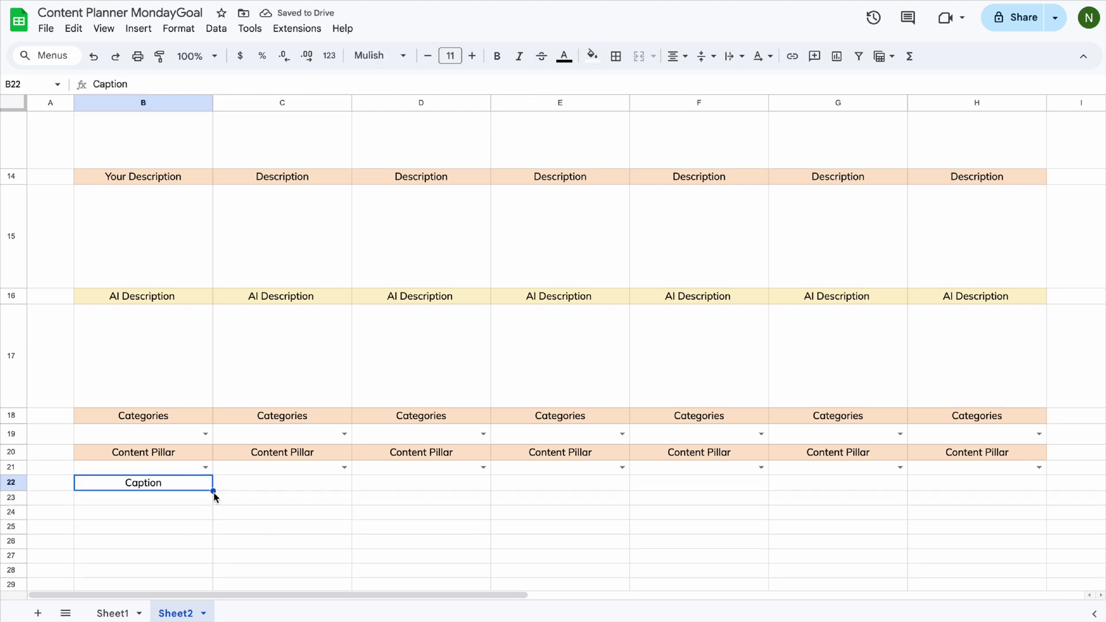
drag(213, 491, 974, 492)
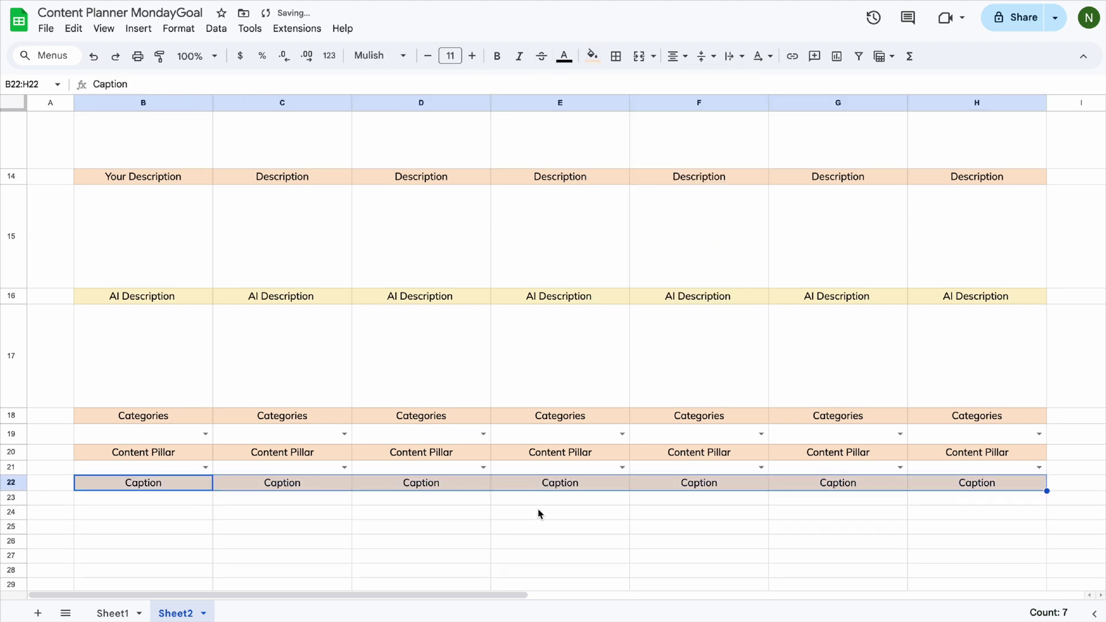
click(372, 512)
- Increase the height of row 23 to make room for text below the Caption labels
right_click(12, 498)
click(141, 356)
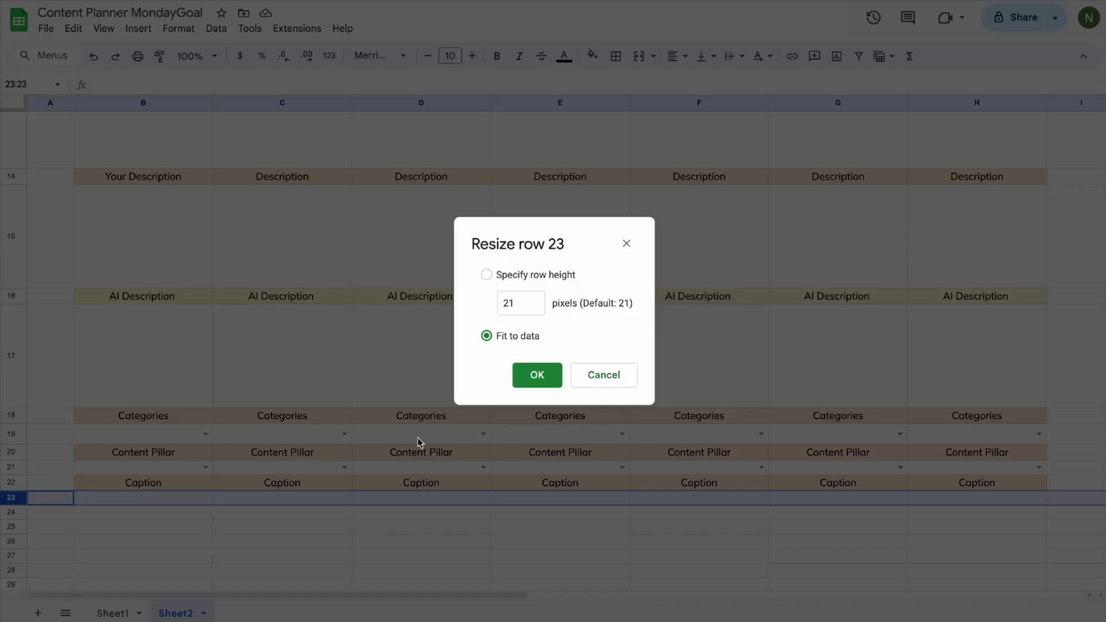
key(Return)
scroll(403, 449, down, 3)
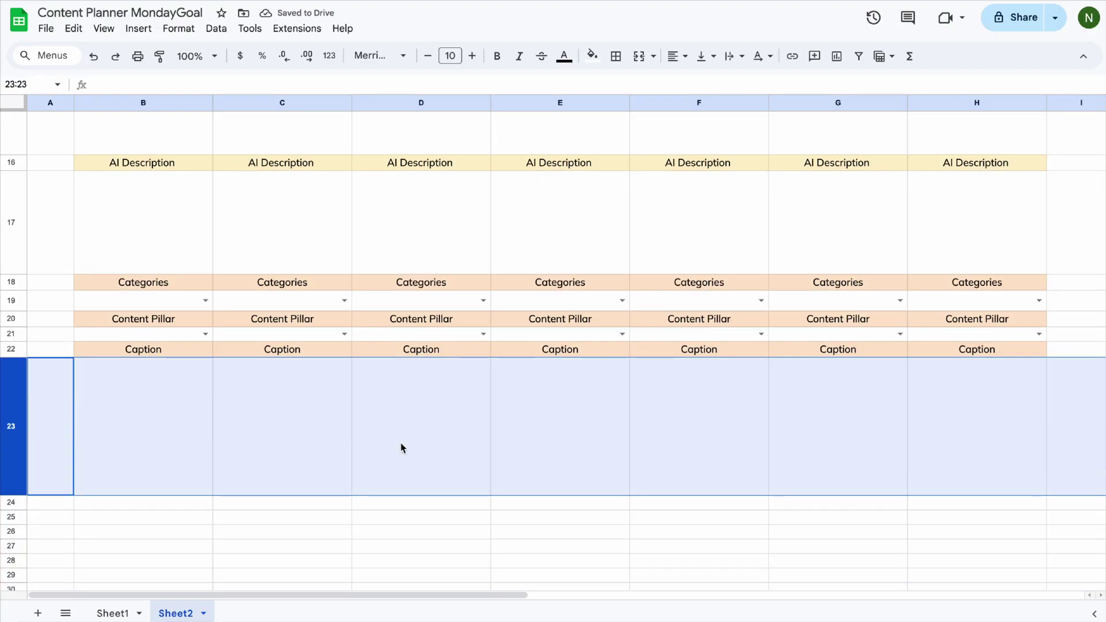
click(403, 449)
- Label cells B24:H24 Hashtags and fill them light orange
scroll(499, 497, up, 3)
scroll(499, 499, down, 1)
scroll(500, 500, up, 5)
scroll(501, 500, down, 9)
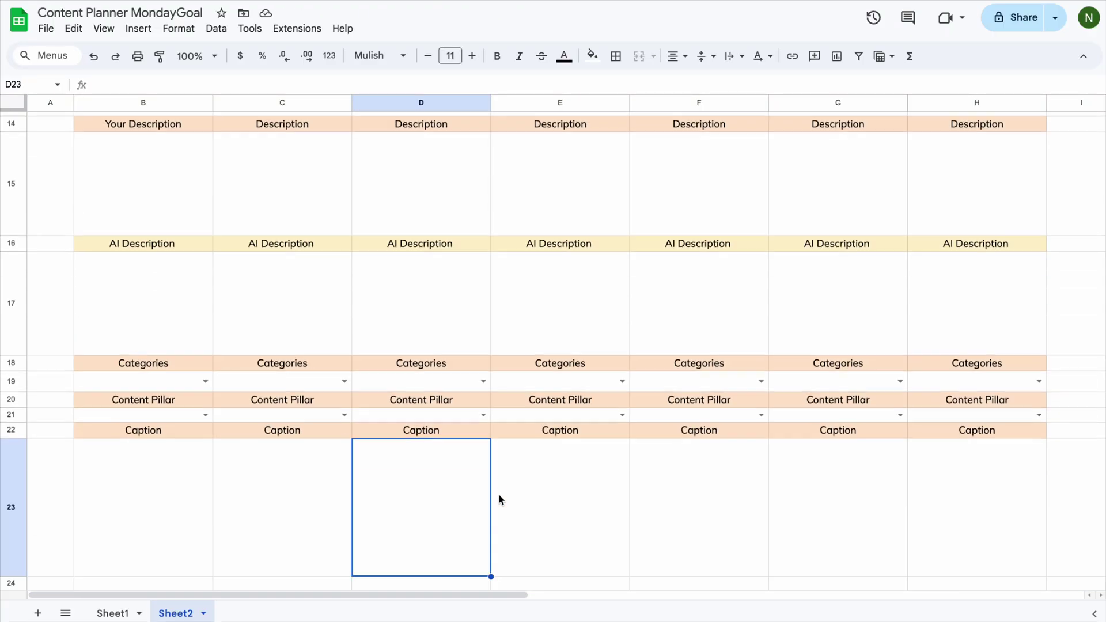
double_click(144, 388)
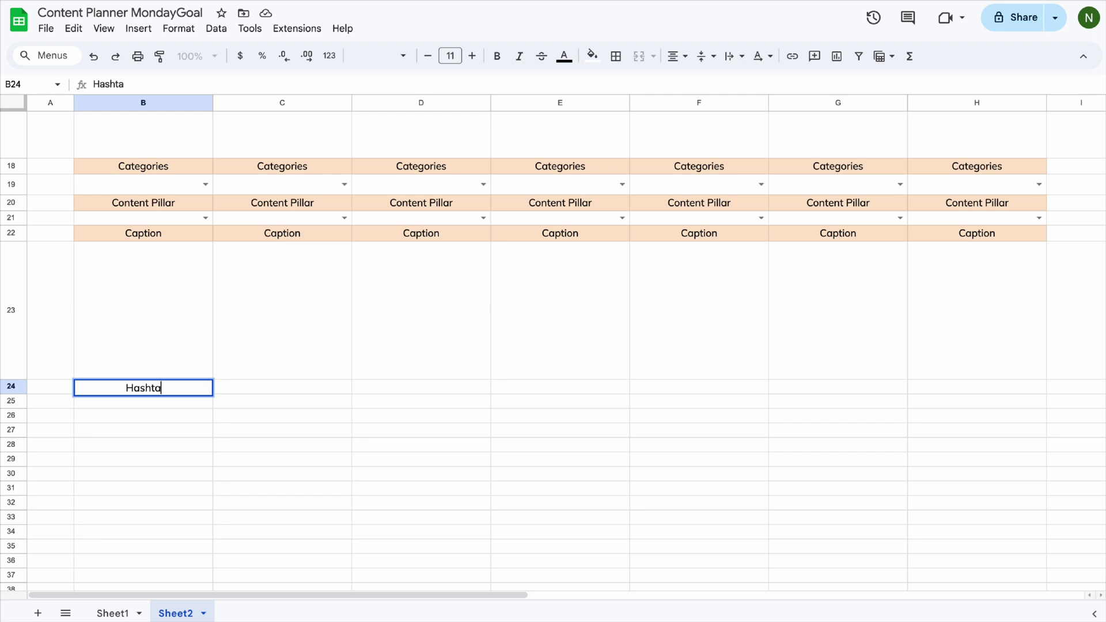
text(Hashtags)
key(Return)
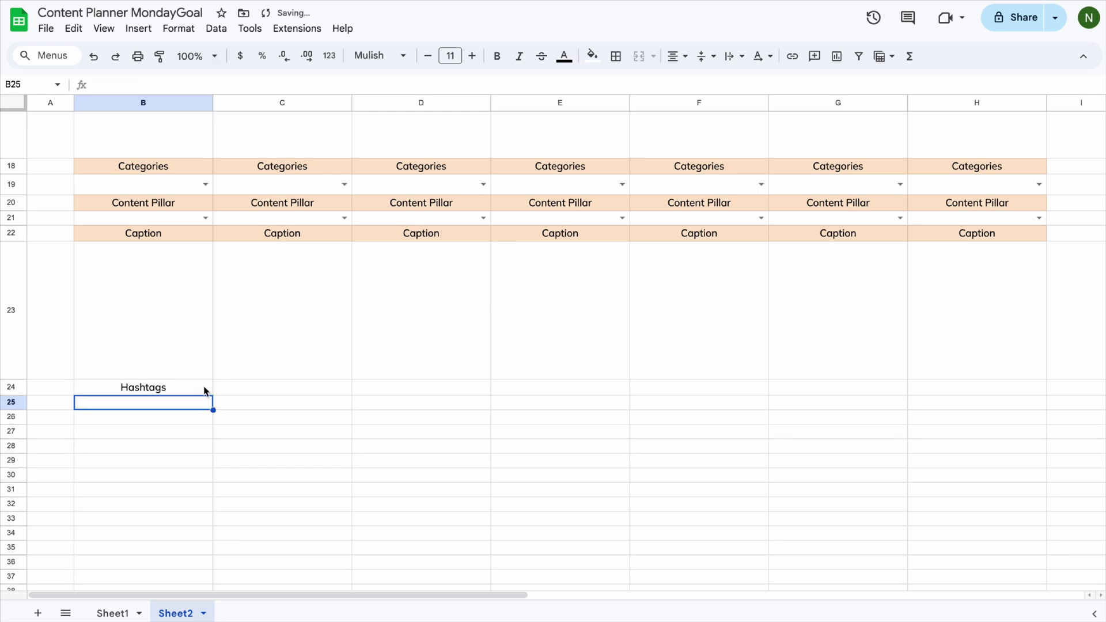
click(205, 391)
drag(213, 395, 1031, 387)
click(592, 56)
click(643, 173)
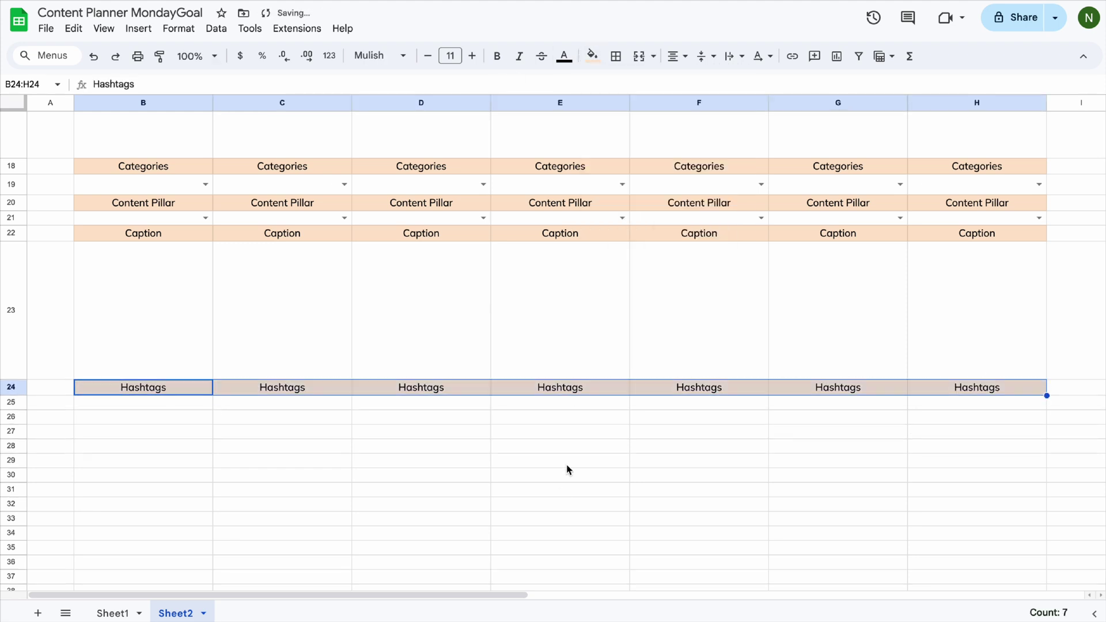
- Resize row 25, beneath the Hashtags labels, to a height of 200 pixels
click(322, 452)
right_click(11, 403)
click(106, 261)
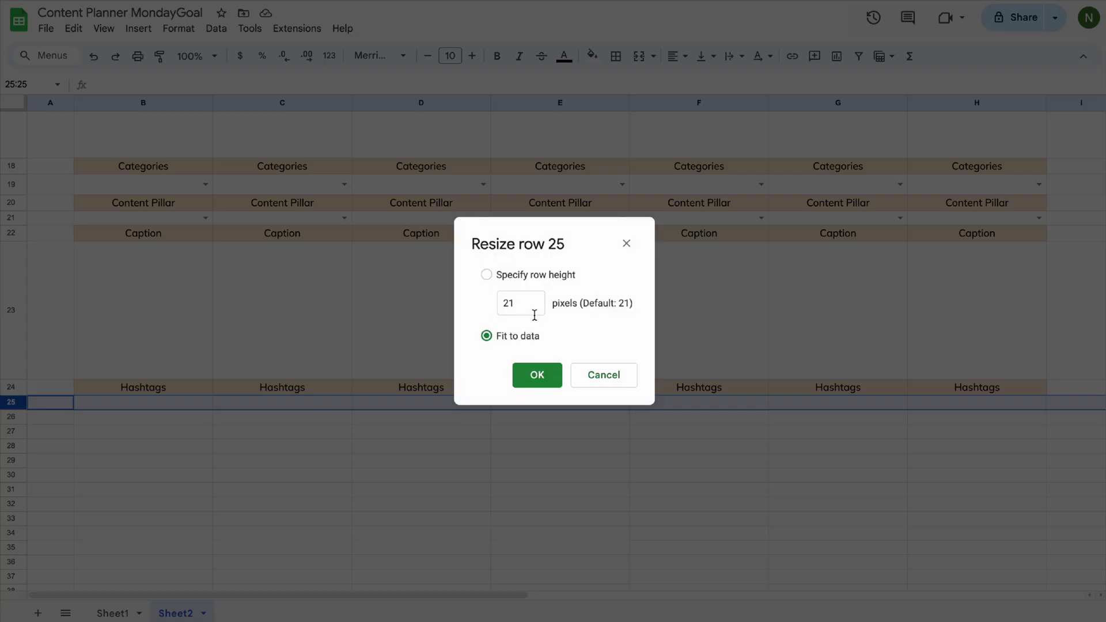
click(534, 310)
text(200)
key(Return)
click(11, 346)
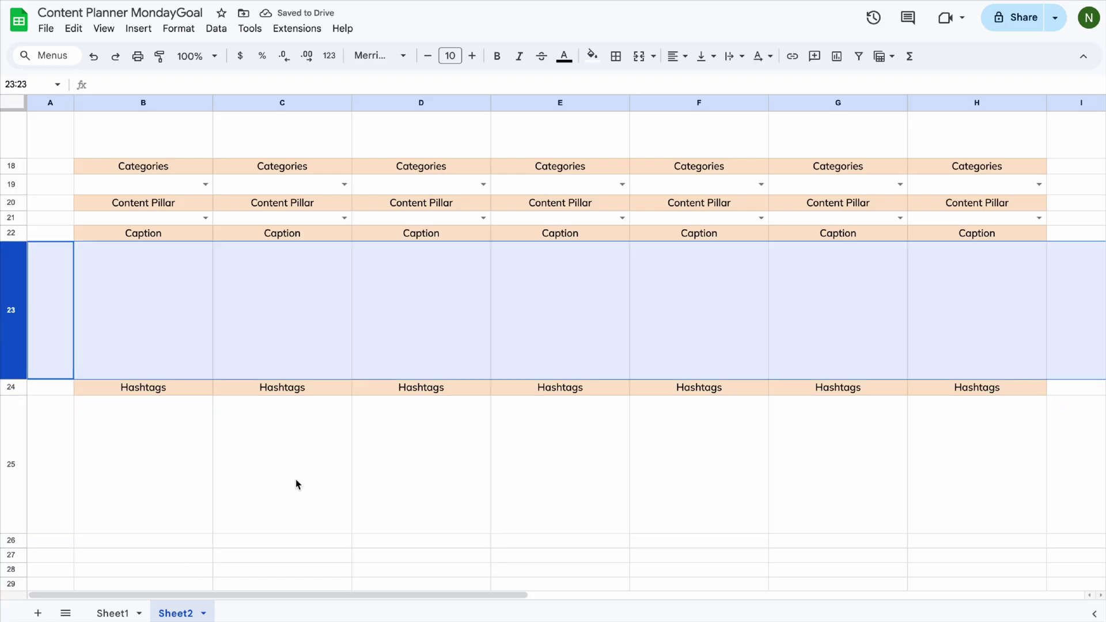
click(296, 484)
- Label cells B26:H26 Link and fill them light red
scroll(492, 506, up, 7)
scroll(491, 507, down, 8)
scroll(348, 447, up, 3)
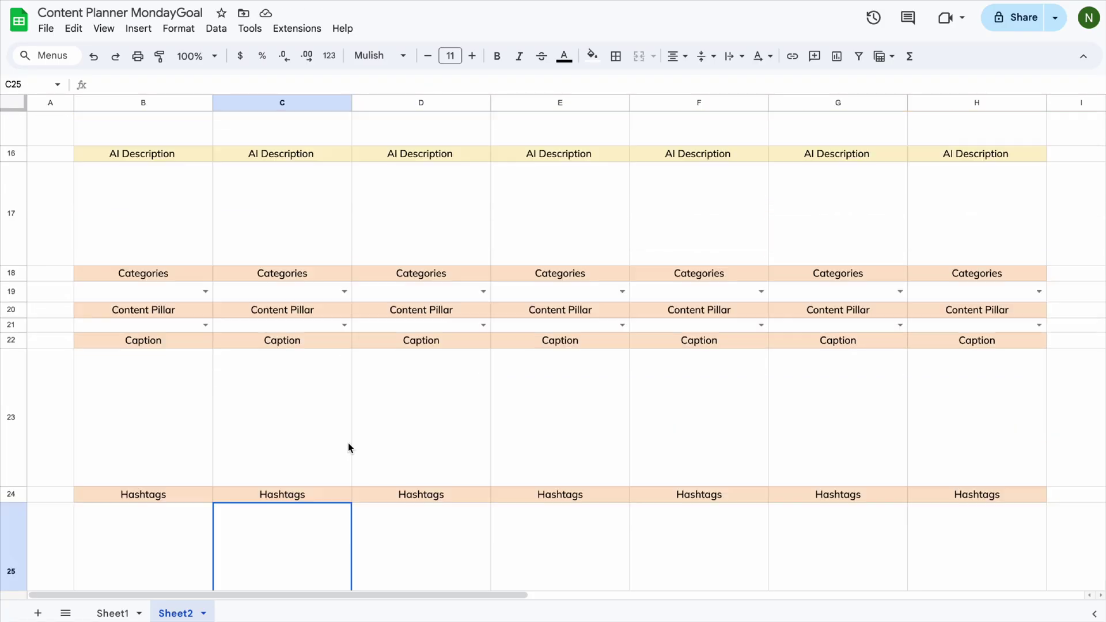
scroll(185, 412, down, 5)
click(185, 412)
text(Link)
key(Return)
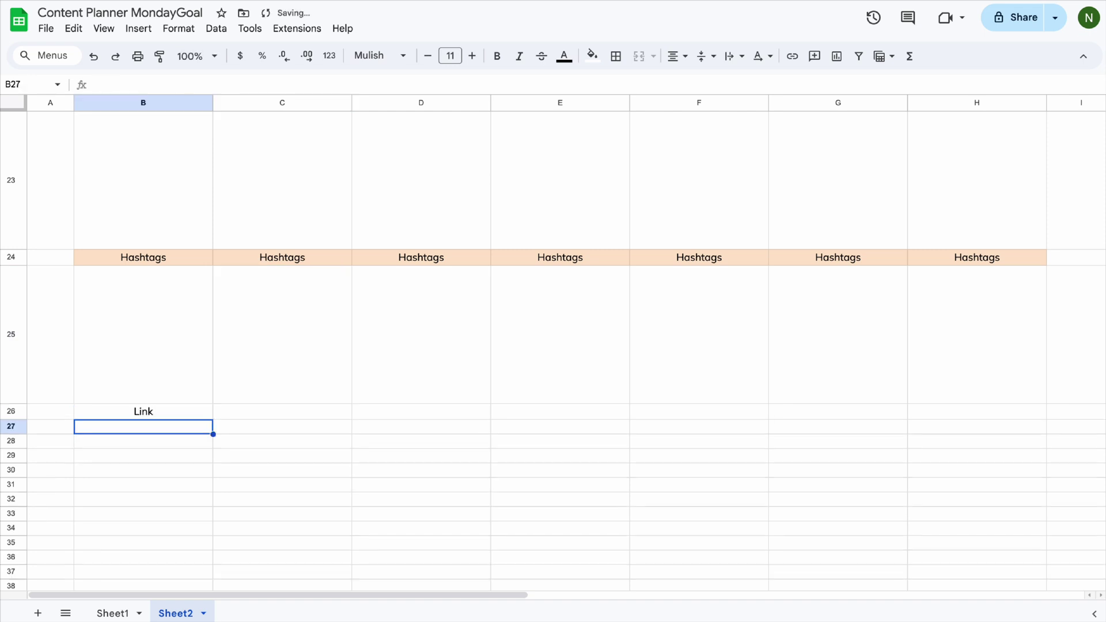
click(194, 413)
click(593, 56)
click(612, 137)
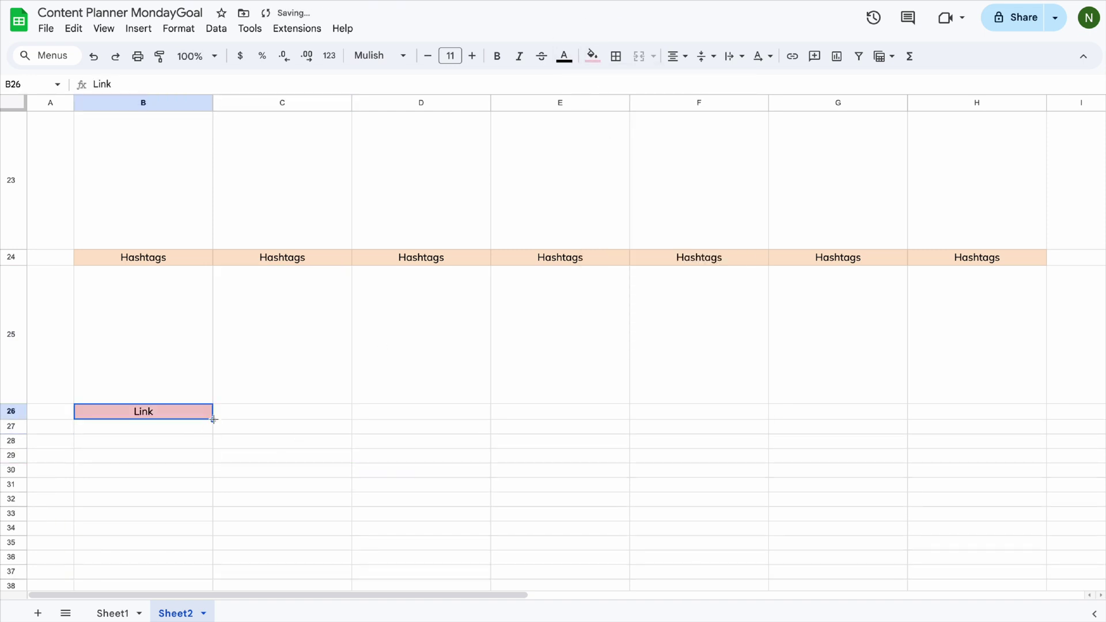
drag(213, 420, 973, 417)
click(421, 441)
- Resize row 27, beneath the Link labels, to a height of 30 pixels
click(158, 430)
right_click(8, 433)
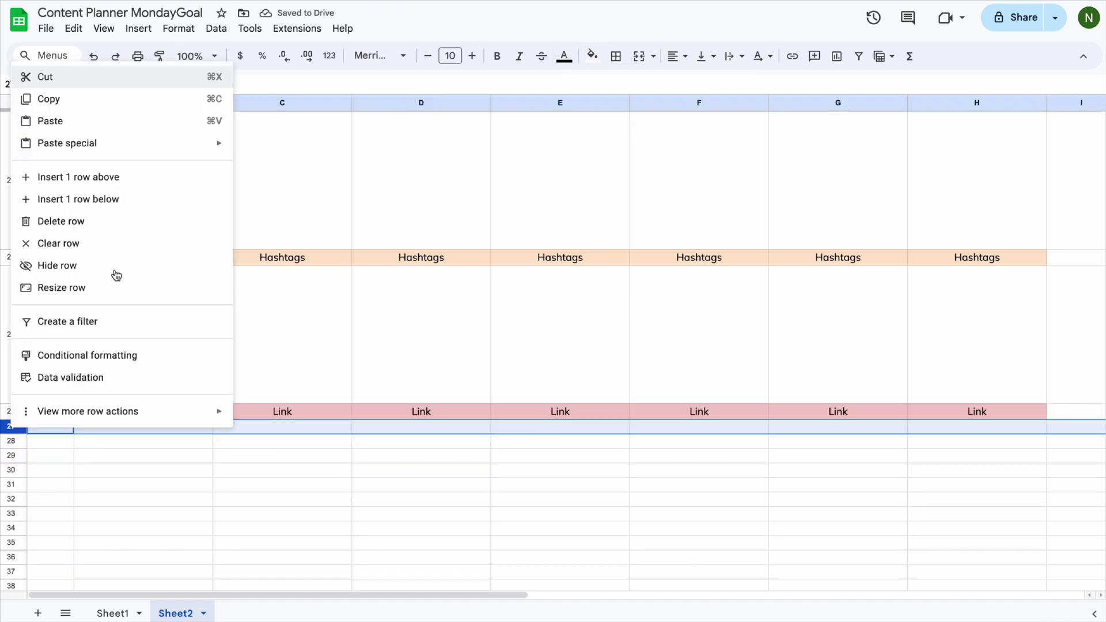
click(45, 286)
click(495, 301)
text(30)
key(Return)
- Label cells B28:H28 Status and fill them light orange
click(199, 453)
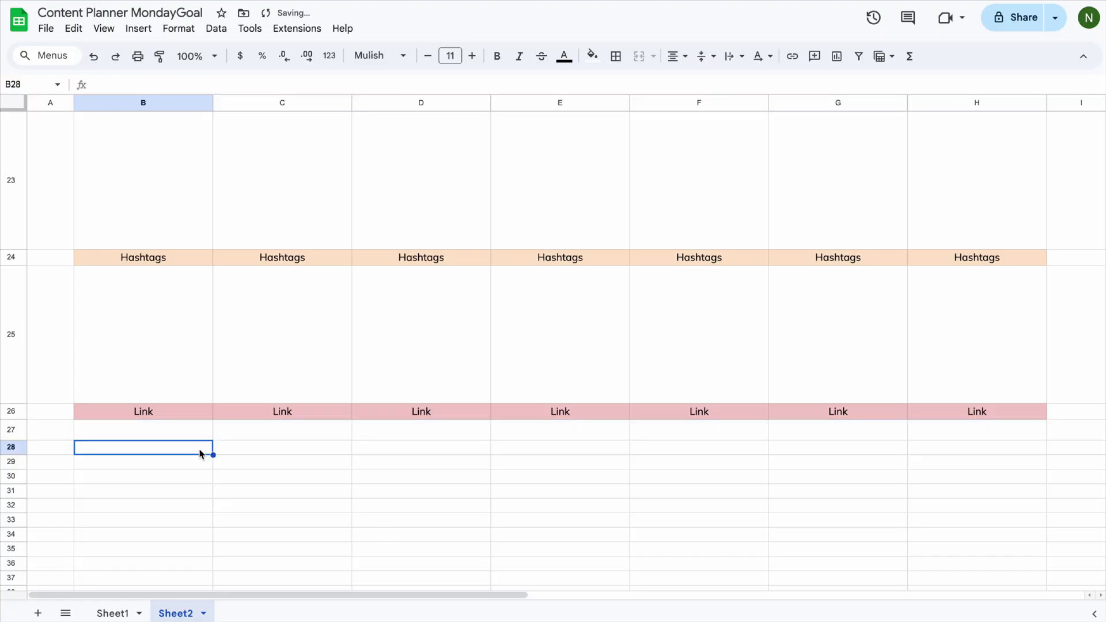
text(Status)
key(Return)
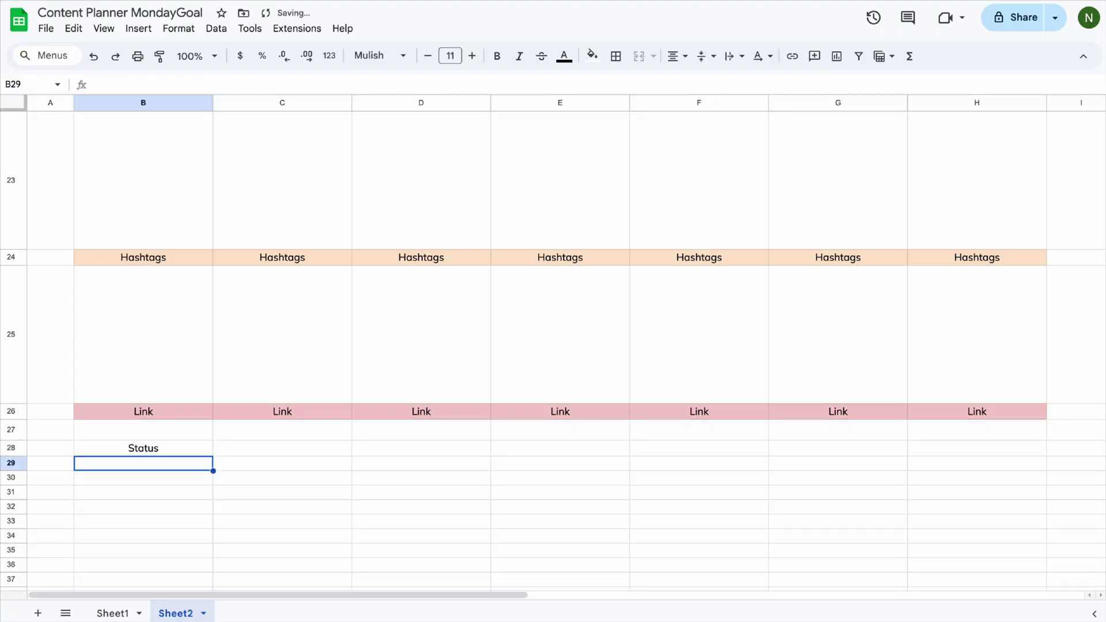
click(191, 453)
drag(213, 455, 1015, 456)
click(593, 55)
click(627, 166)
click(422, 464)
- Add dropdowns to B29:H29 that take their options from the Status list in Sheet1!H6:H11
drag(95, 464, 980, 464)
click(139, 28)
click(169, 365)
click(991, 181)
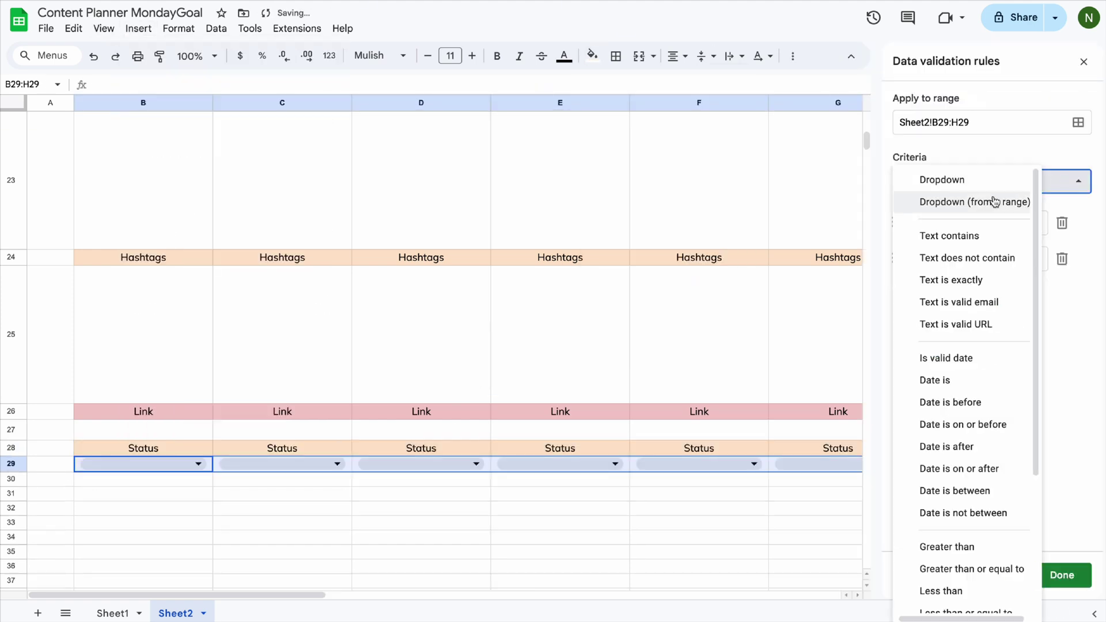
click(1002, 200)
click(1078, 223)
click(113, 613)
scroll(264, 289, right, 2)
drag(380, 192, 383, 264)
click(640, 355)
- Set the display style of the B29:H29 status dropdowns to Arrow and return to Sheet2
click(952, 469)
click(903, 515)
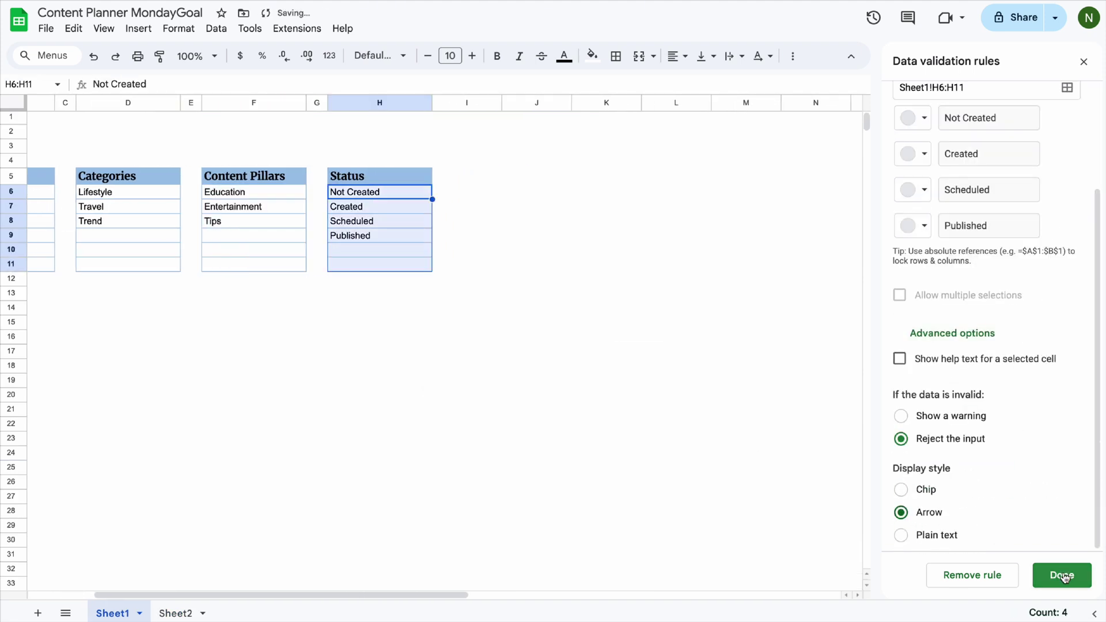
click(1062, 575)
click(176, 613)
click(1084, 61)
- Resize row 29, which holds the status dropdowns, to a height of 30 pixels
click(17, 463)
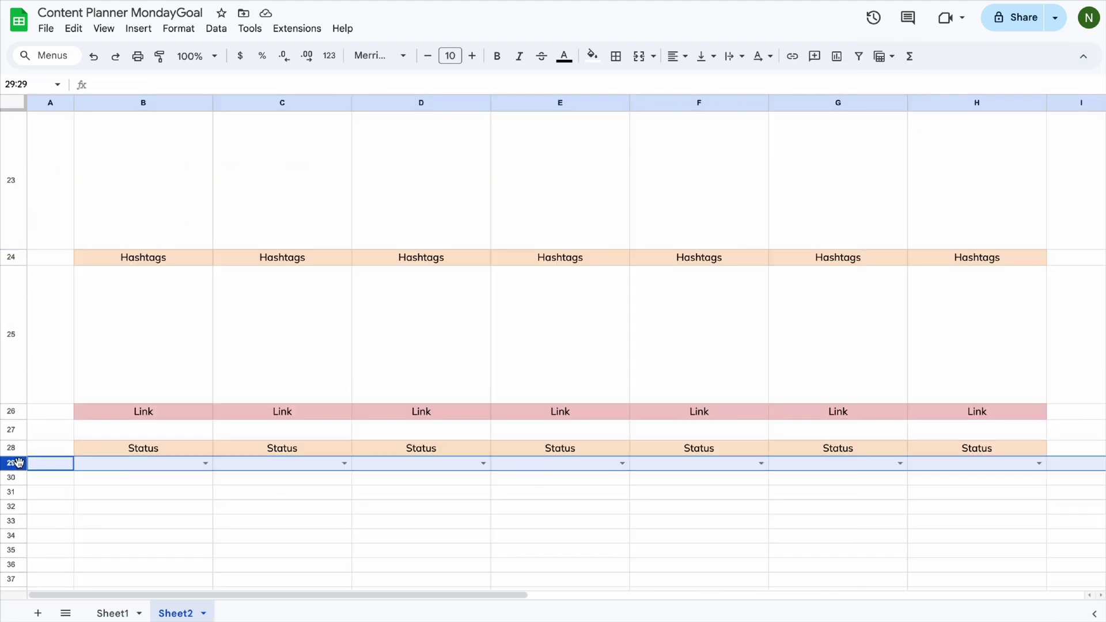
right_click(18, 464)
click(75, 369)
drag(533, 306, 412, 305)
text(30)
key(Return)
click(583, 531)
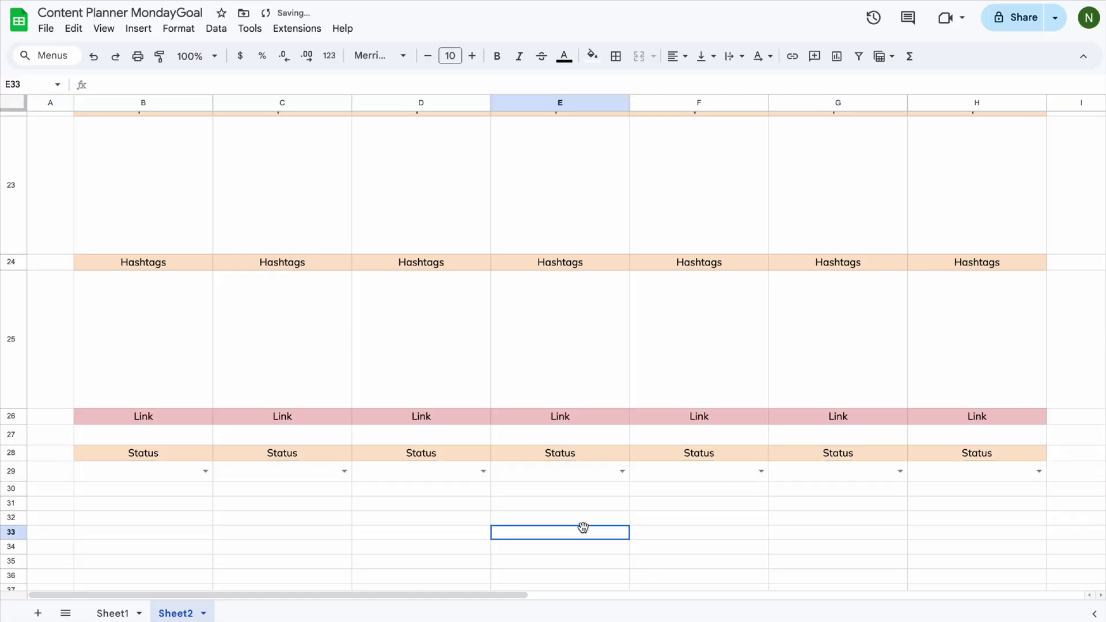
- Label cells B30:H30 Notes and fill them light red
click(185, 490)
text(No)
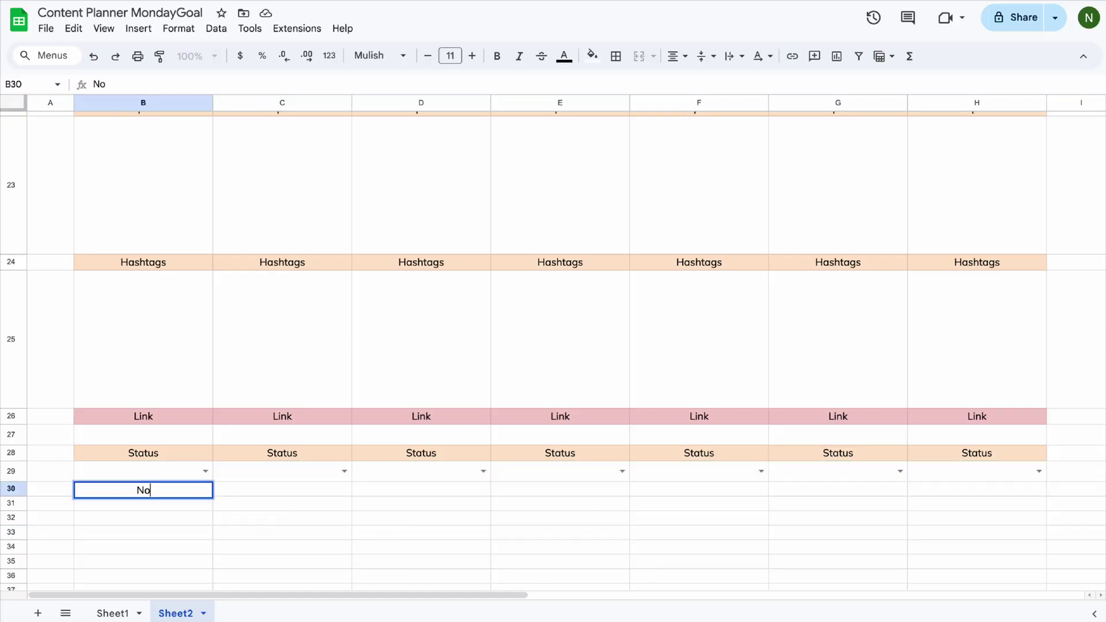
text(tes)
key(Return)
click(184, 491)
click(592, 56)
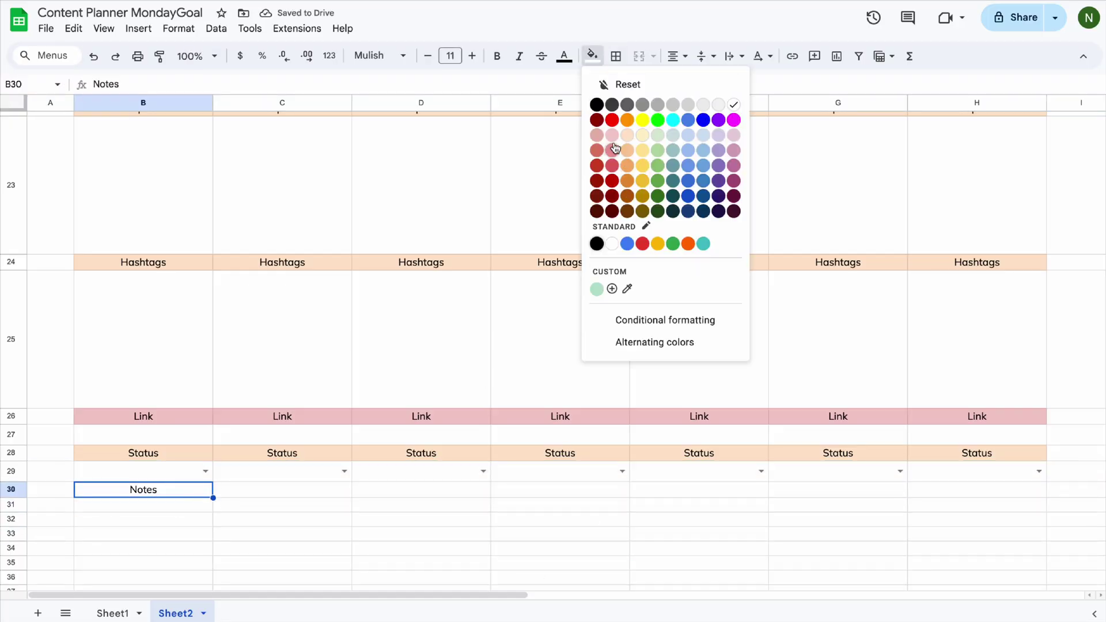
click(605, 143)
drag(213, 499, 983, 490)
- Resize row 31, beneath the Notes labels, to a height of 200 pixels
right_click(11, 505)
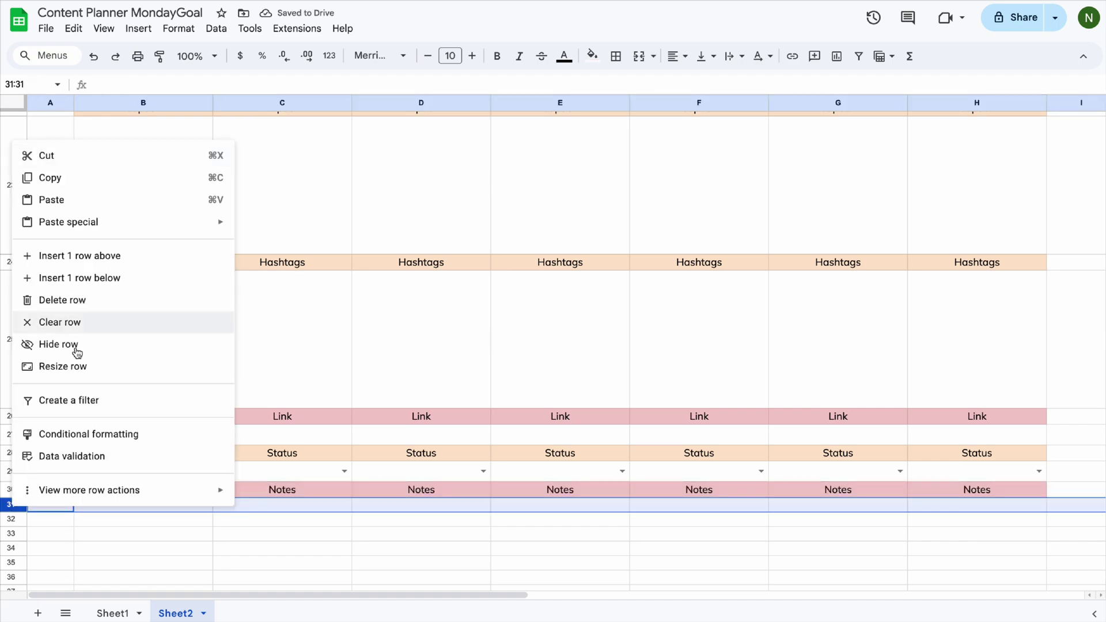
click(64, 366)
text(200)
key(Return)
click(841, 403)
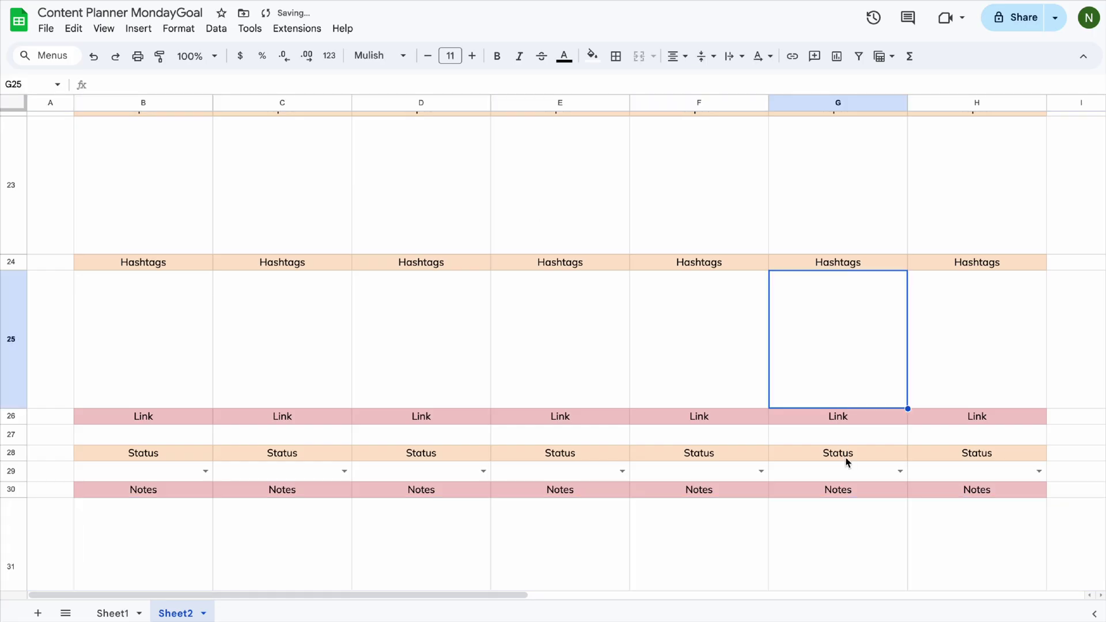
- Apply light blue borders to all cells of the planner table in B4:H31
click(196, 56)
click(191, 81)
scroll(394, 208, up, 5)
drag(45, 129, 489, 571)
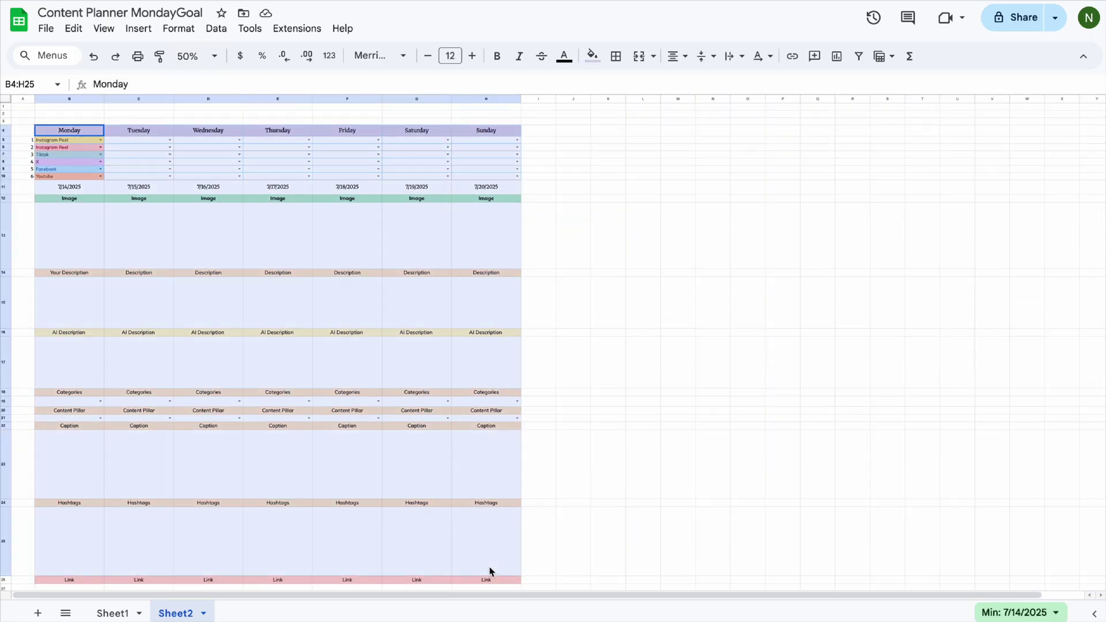
scroll(515, 459, down, 3)
click(616, 56)
click(623, 87)
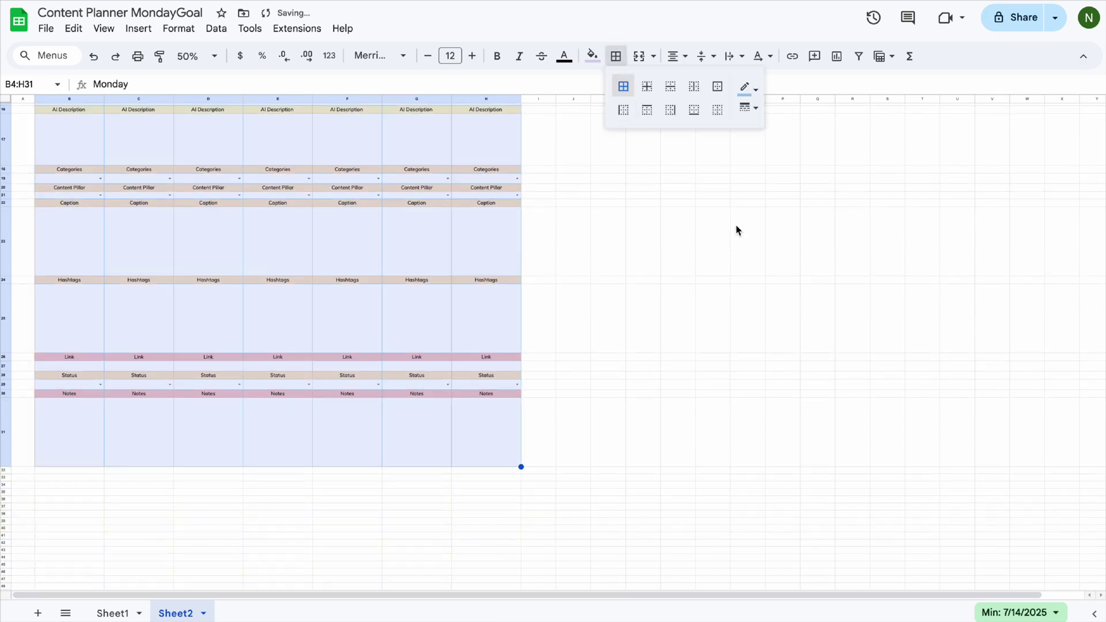
- Hide the gridlines on Sheet2
click(150, 36)
mouse_move(106, 30)
mouse_move(135, 52)
click(356, 79)
click(744, 320)
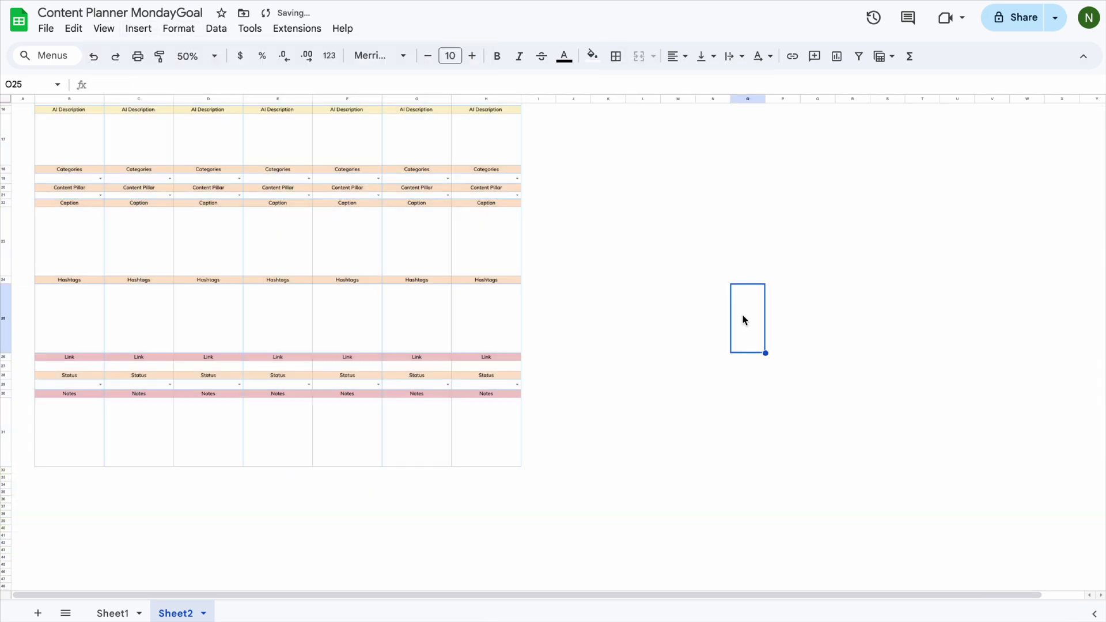
- Set the sheet zoom to 90% and look over the planner from the weekday schedule down to the Notes section
scroll(744, 320, up, 5)
click(196, 56)
click(190, 126)
scroll(985, 345, down, 2)
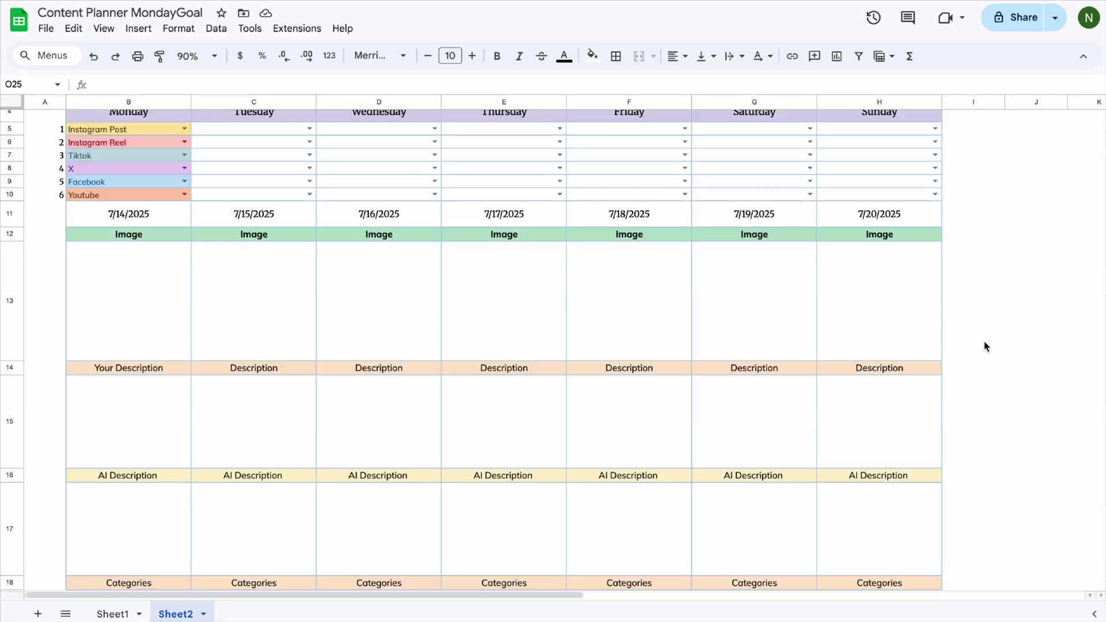
scroll(984, 343, down, 10)
scroll(983, 349, up, 10)
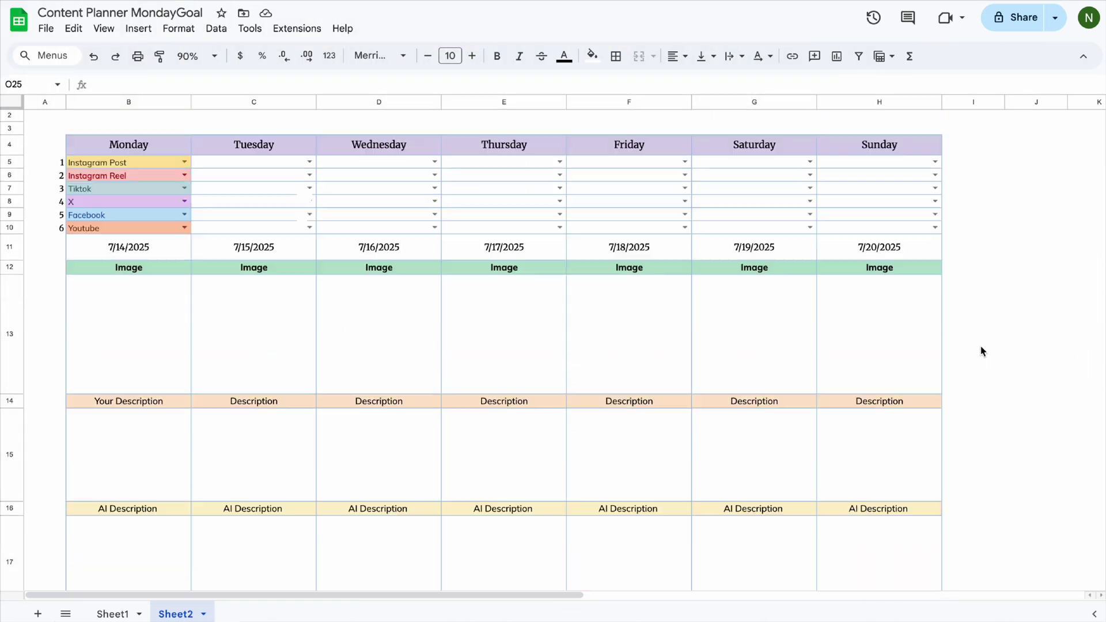
scroll(983, 351, up, 1)
click(93, 349)
scroll(111, 446, down, 3)
click(151, 308)
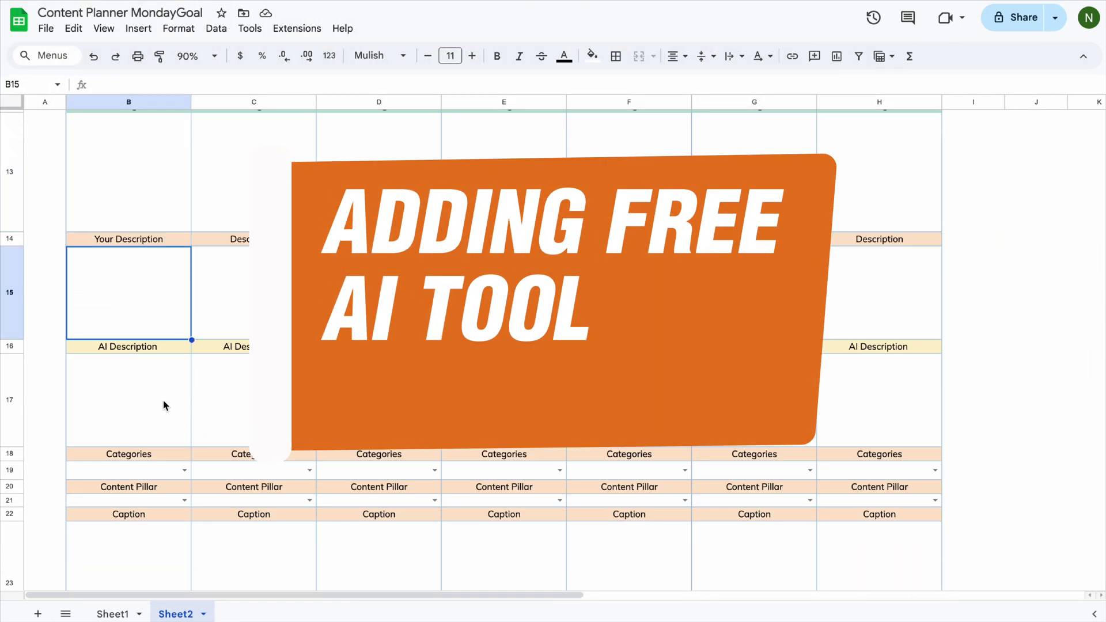
click(164, 405)
scroll(167, 426, down, 4)
scroll(871, 318, down, 4)
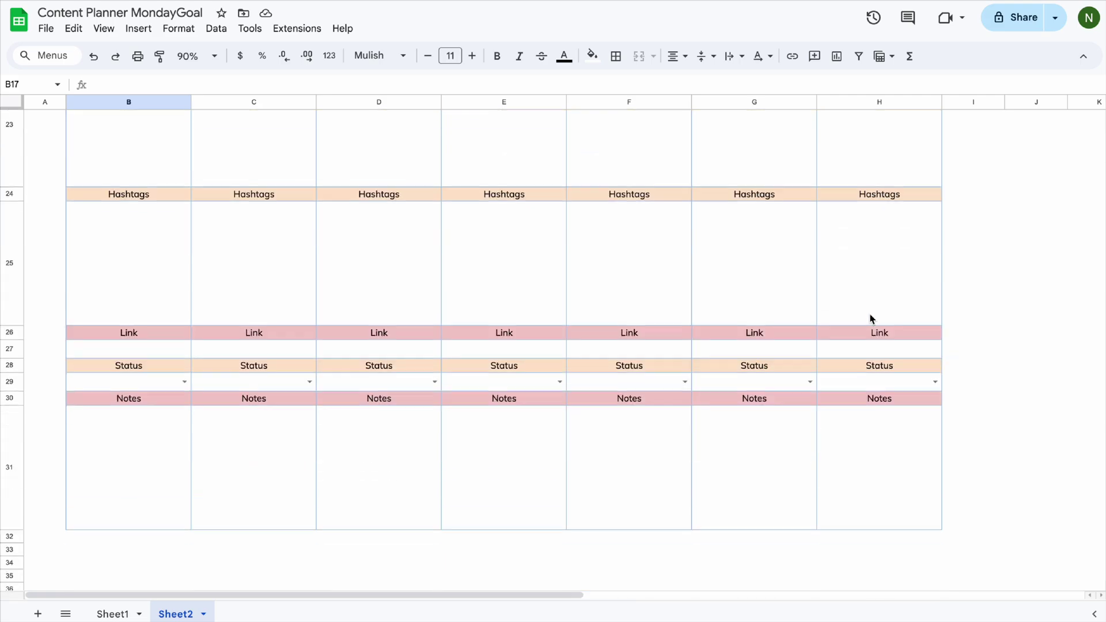
scroll(872, 318, up, 8)
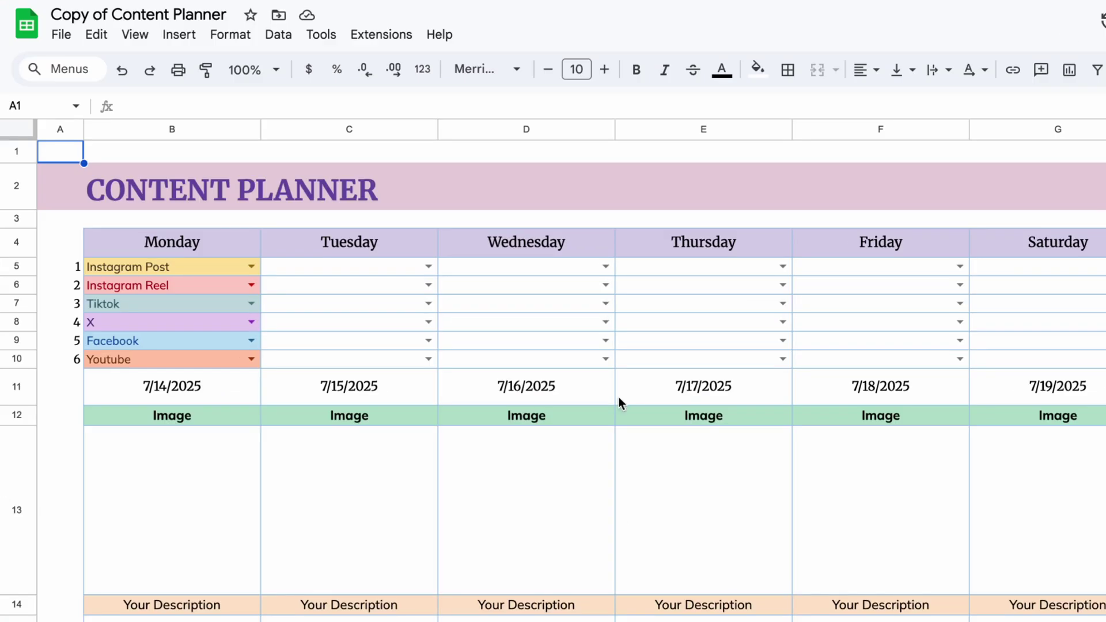
- Open Apps Script from the Copy of Content Planner spreadsheet and replace the default function in Code.gs with the pasted GEMINI function script
click(379, 36)
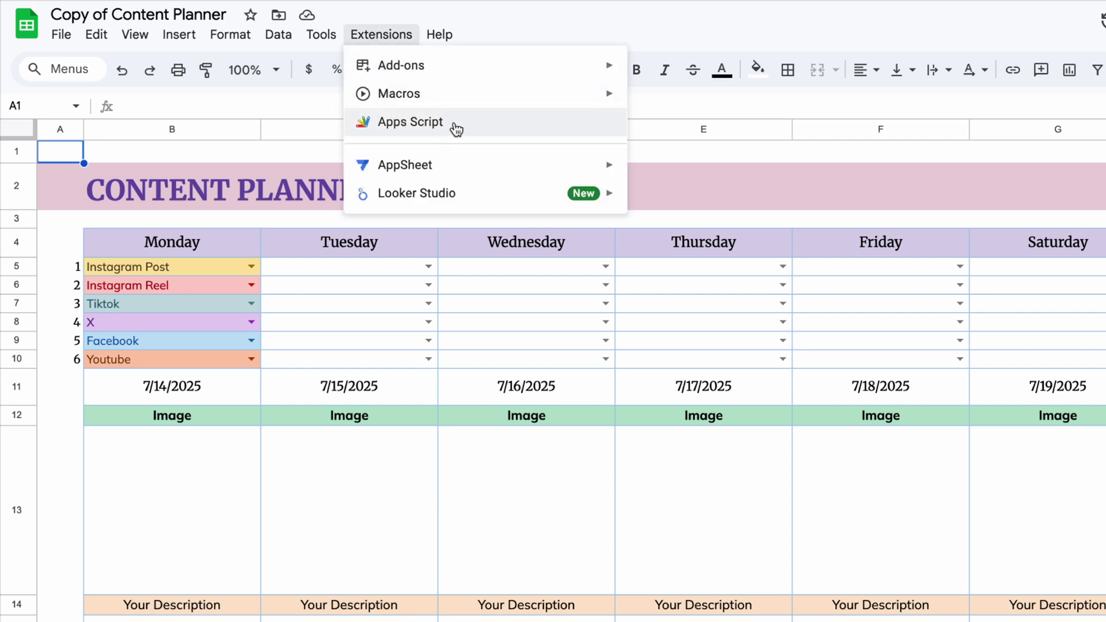
click(475, 128)
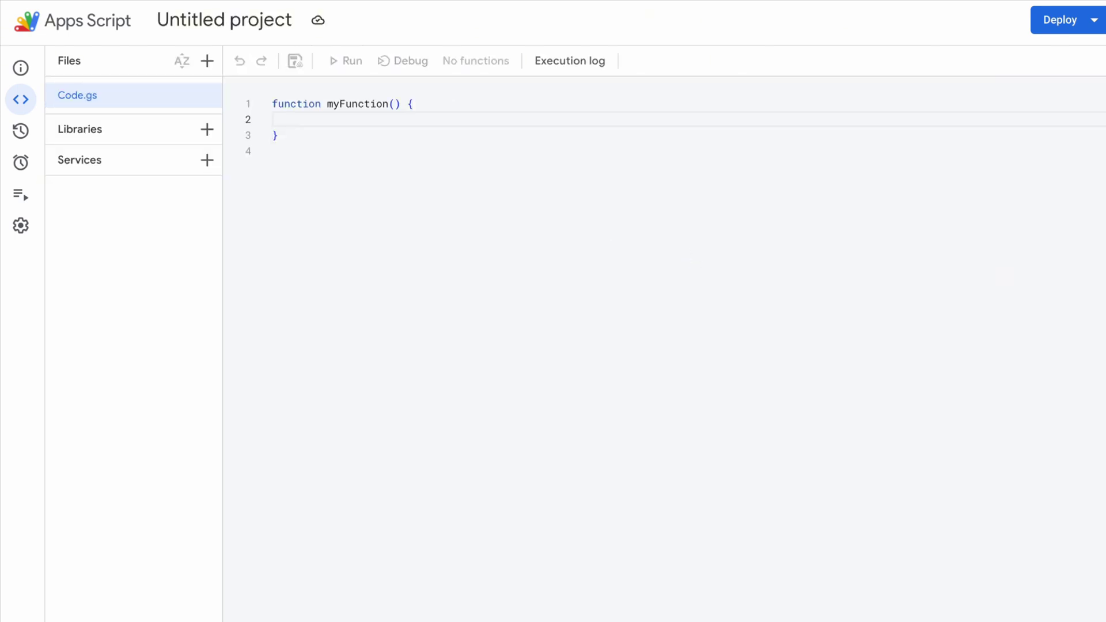
drag(288, 148, 266, 95)
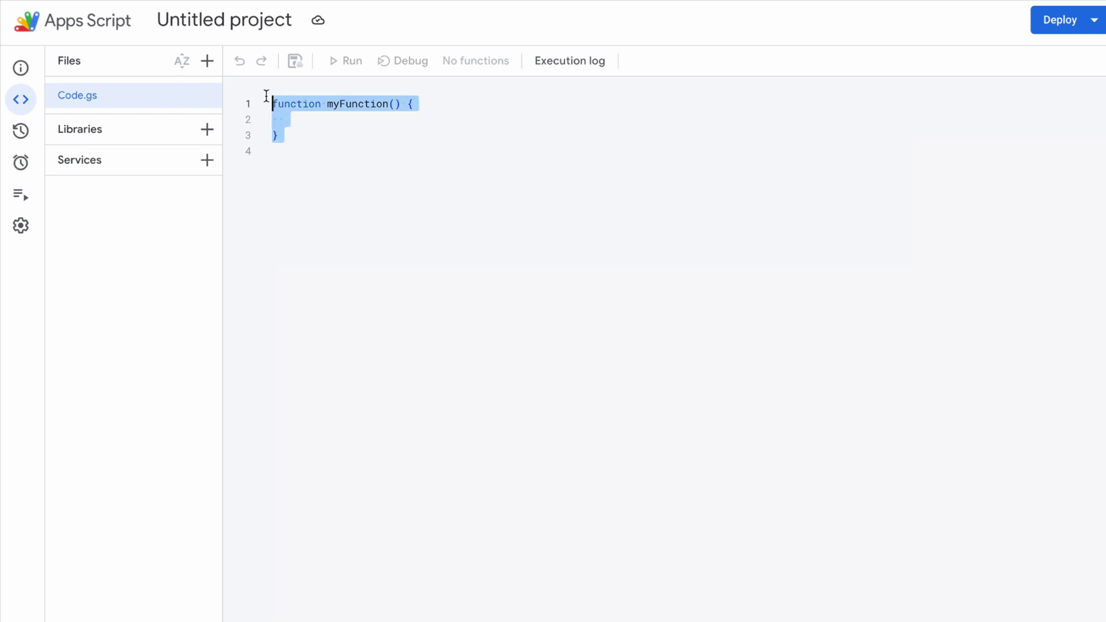
key(ctrl+v)
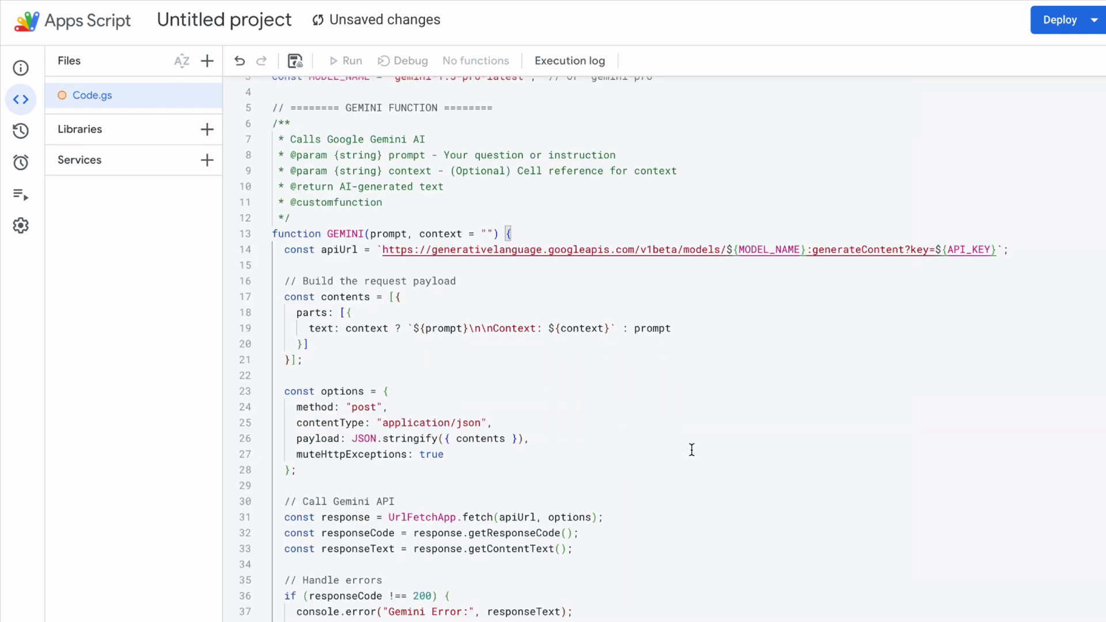
scroll(708, 546, up, 2)
scroll(708, 546, down, 2)
scroll(708, 547, up, 2)
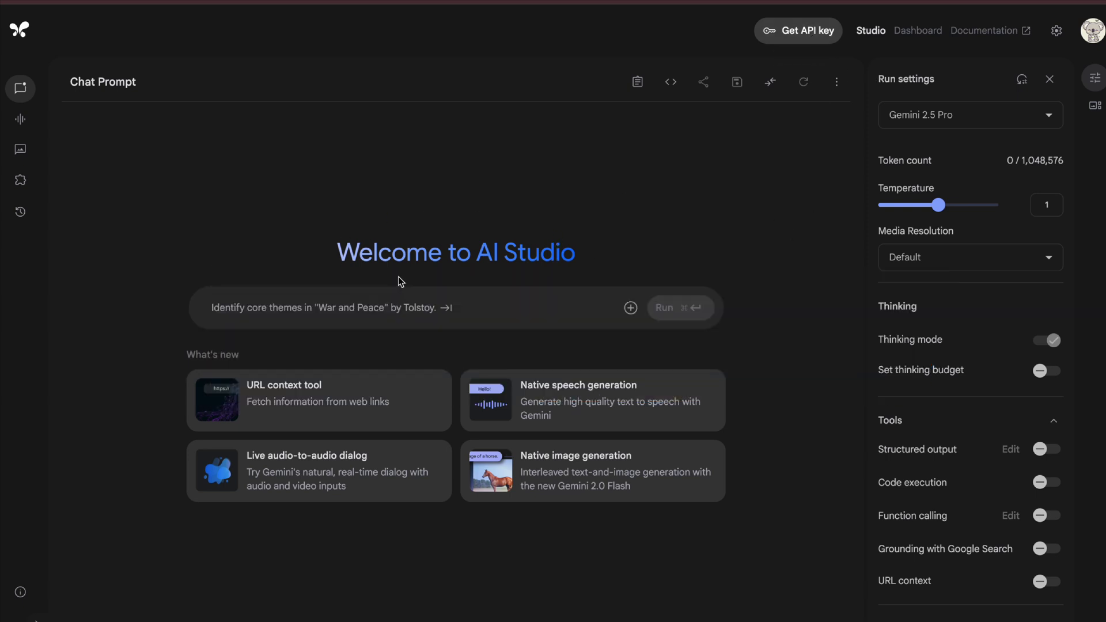
- In Google AI Studio, open the API keys page and start creating a Gemini API key
click(805, 34)
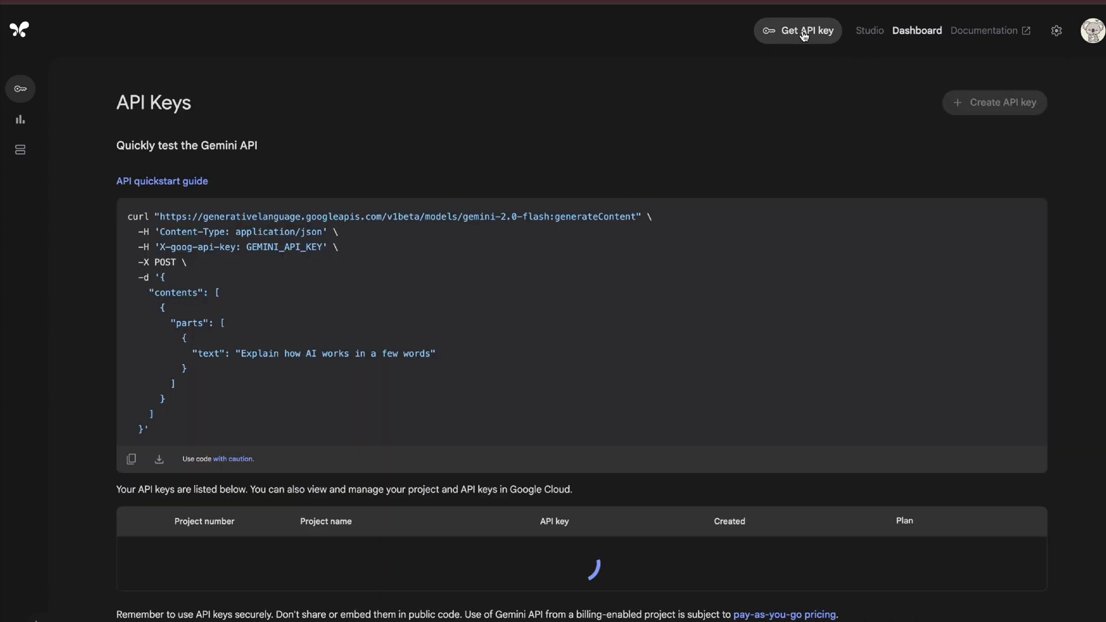
click(991, 108)
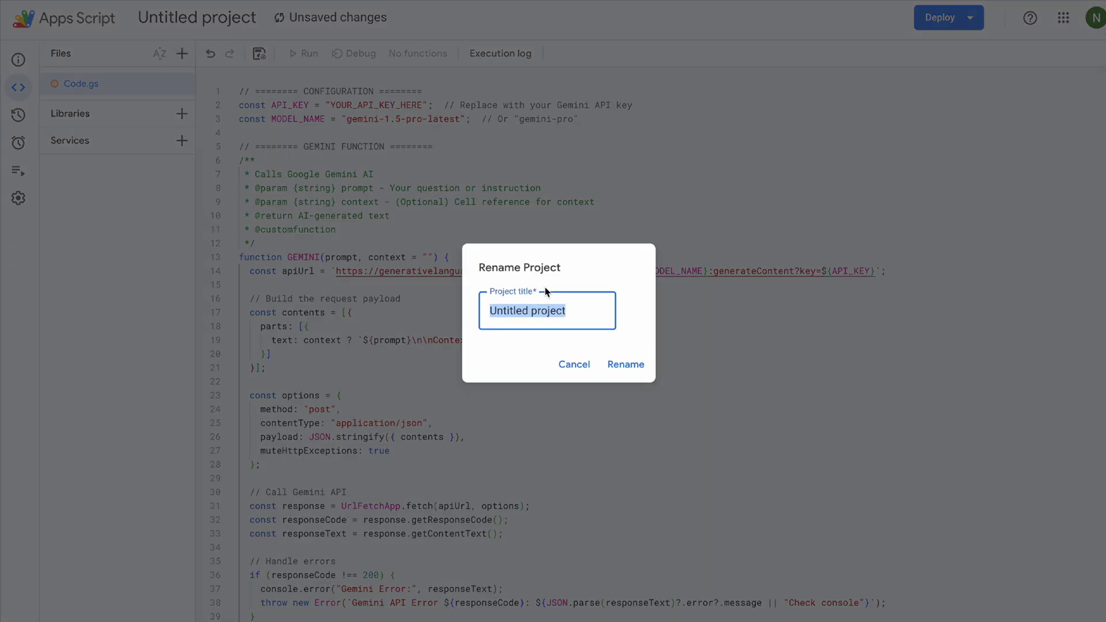
- Rename the Apps Script project to MyAI and run its onOpen function
text(MyAI)
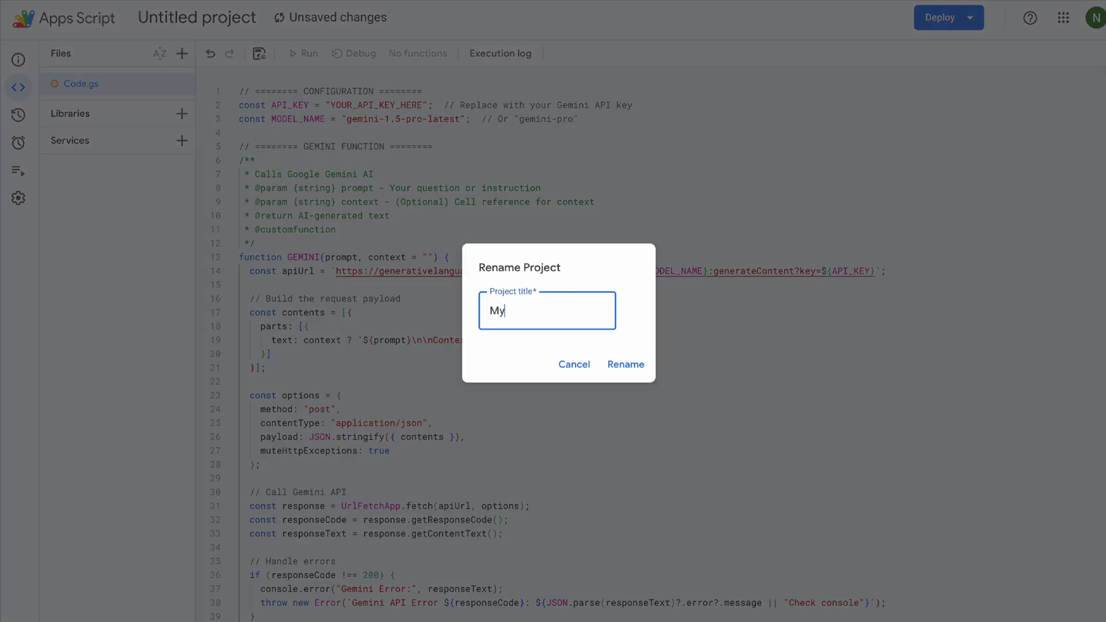
click(637, 369)
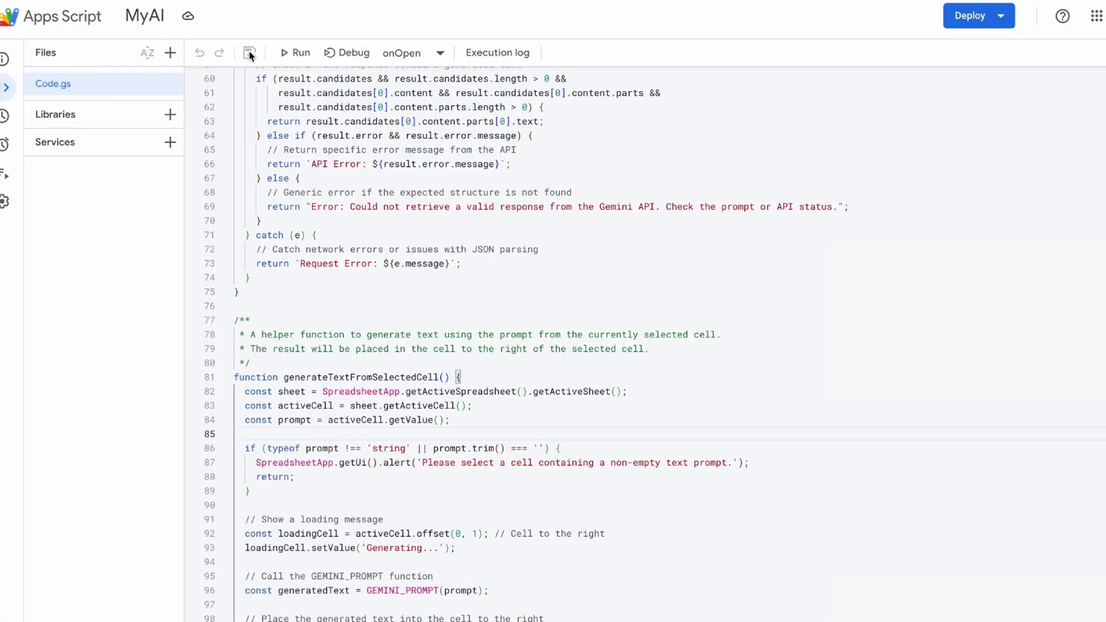
click(297, 53)
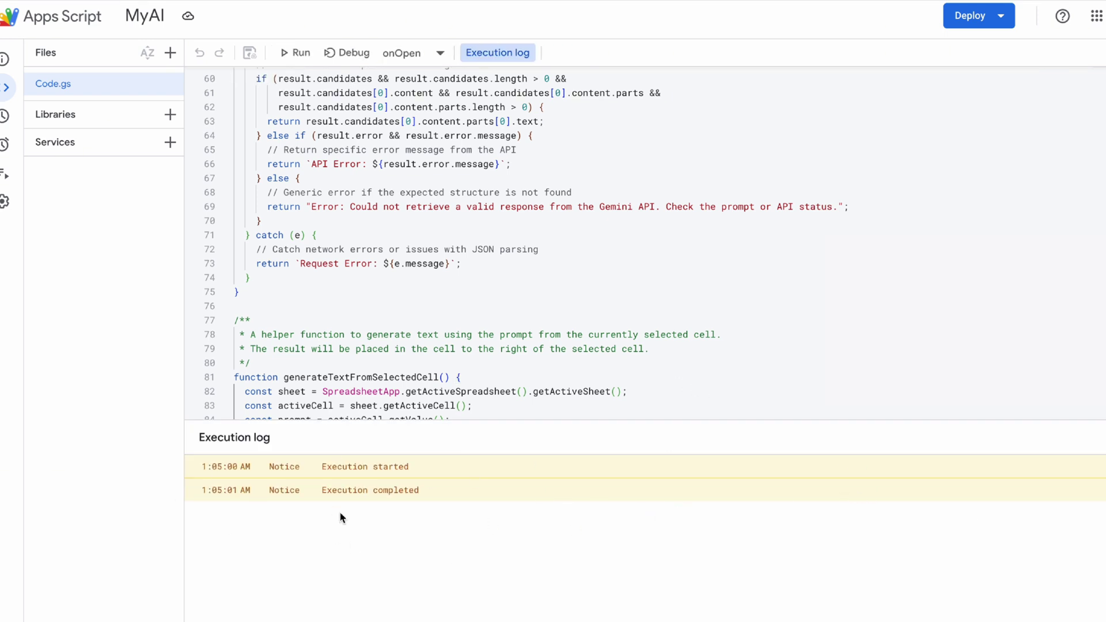
- In the Copy of Content Planner spreadsheet, fill Monday's AI Description cell with =GEMINI_PROMPT("generate a short social media post description for the keyword:" & B15)
click(115, 0)
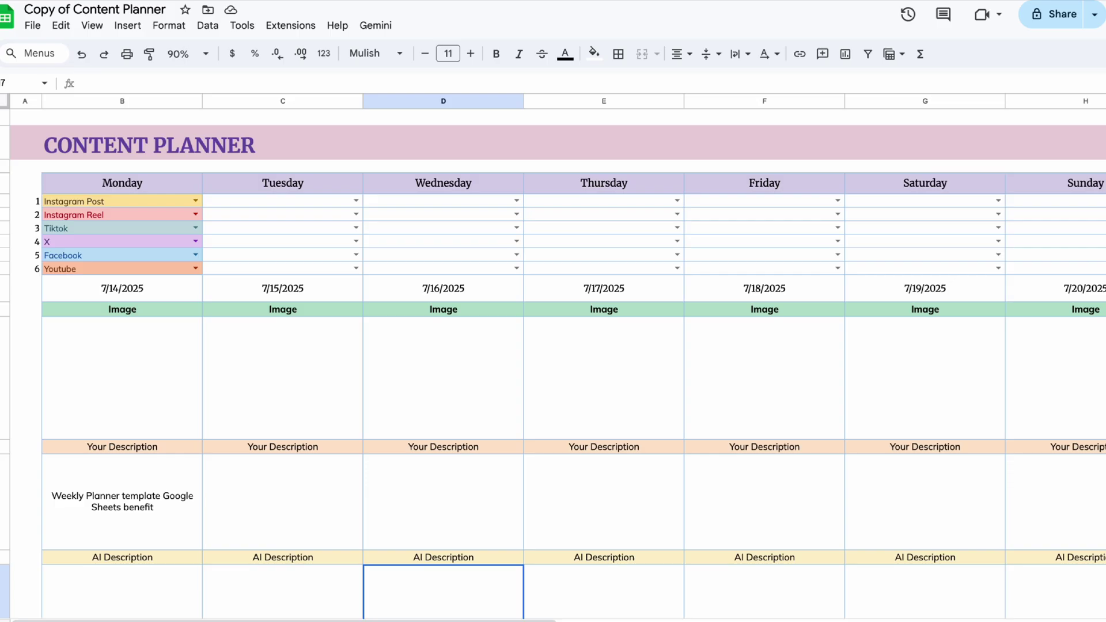
scroll(262, 464, down, 1)
scroll(288, 374, down, 2)
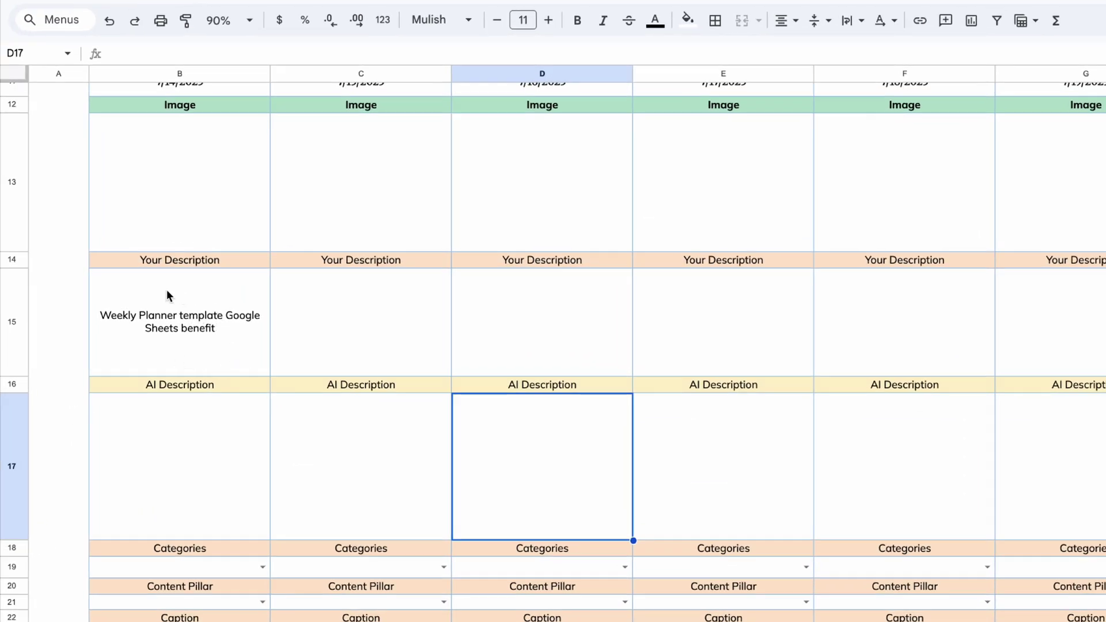
scroll(202, 366, down, 1)
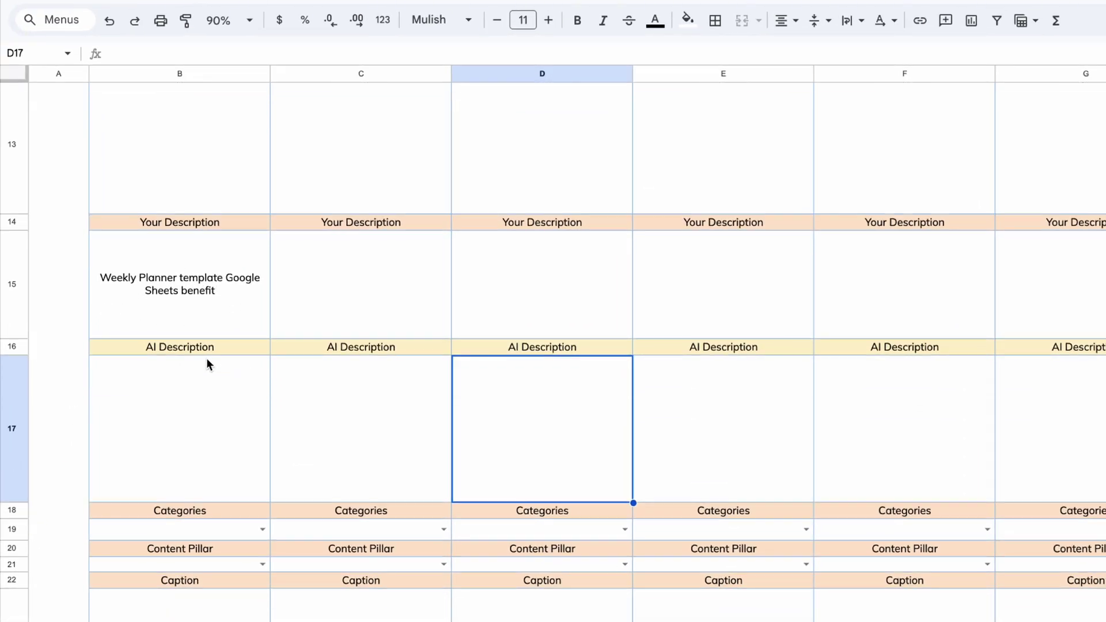
scroll(207, 359, up, 2)
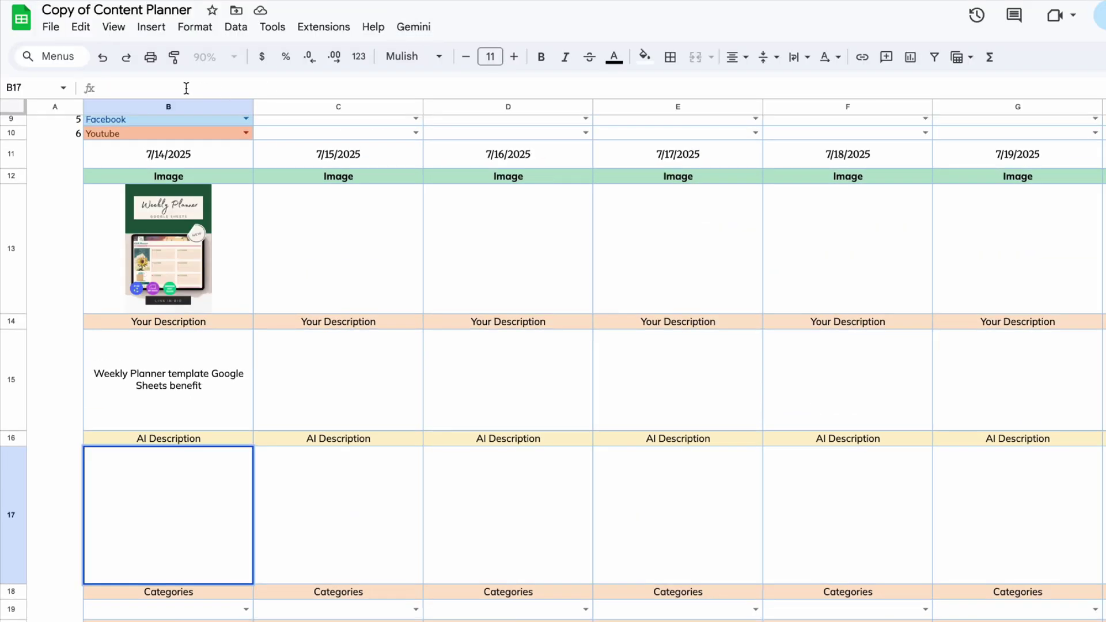
text(=)
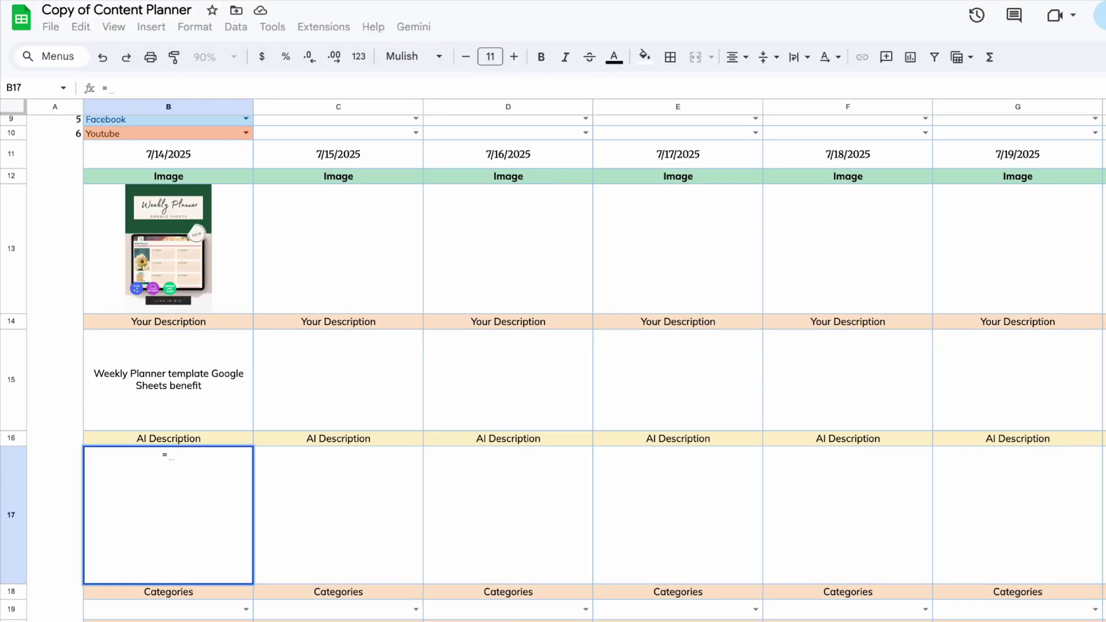
text(GEMIN)
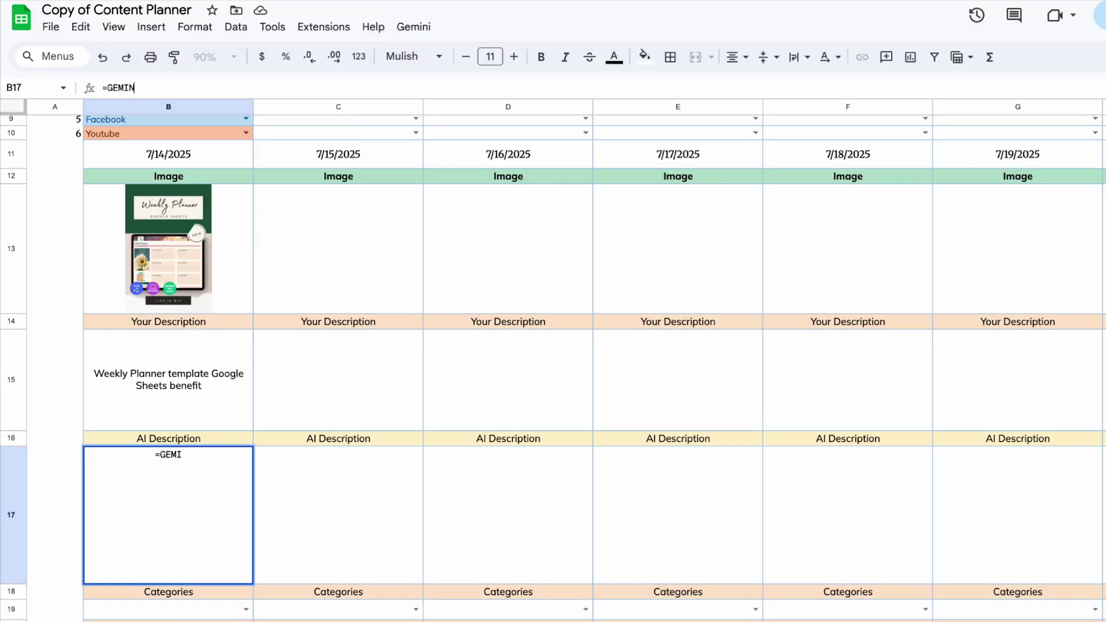
text(I_PROMPT)
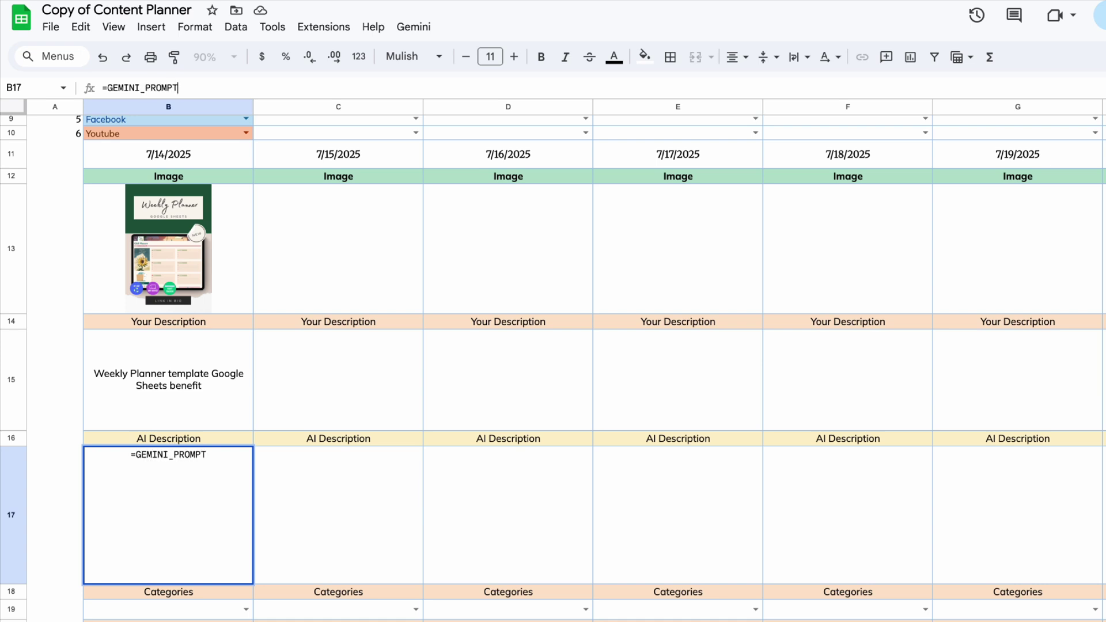
text(("generate)
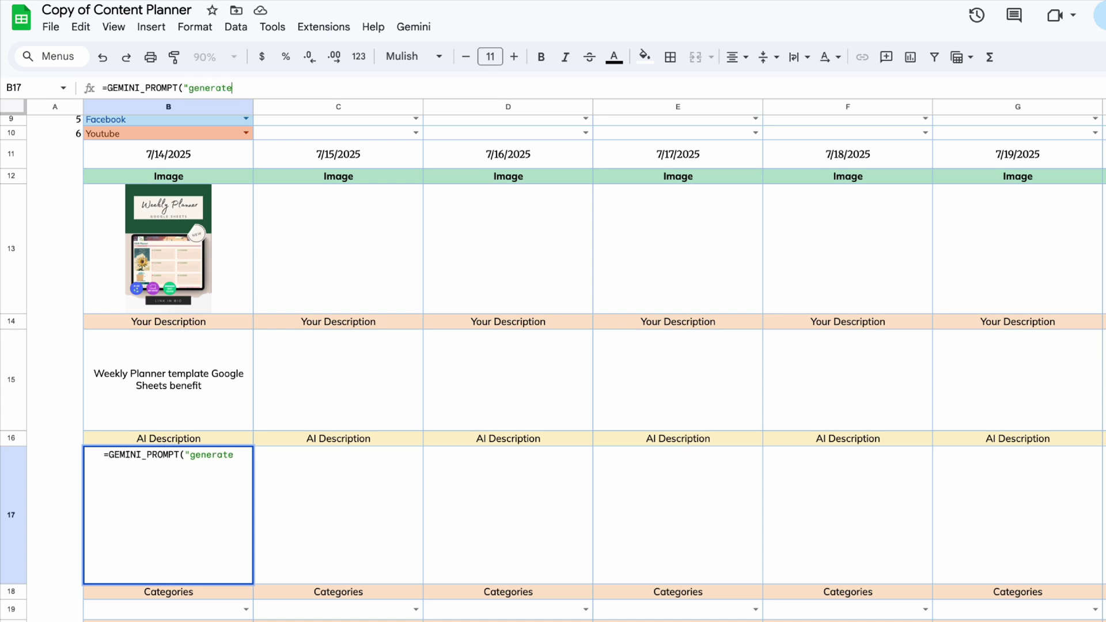
text( a short social media post )
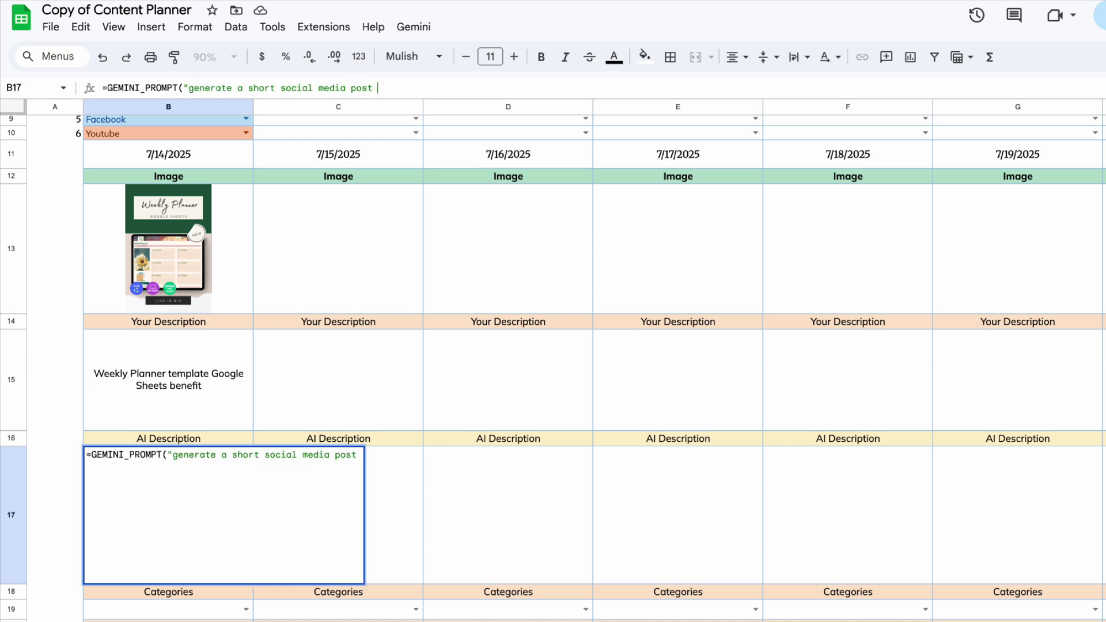
text(description for the)
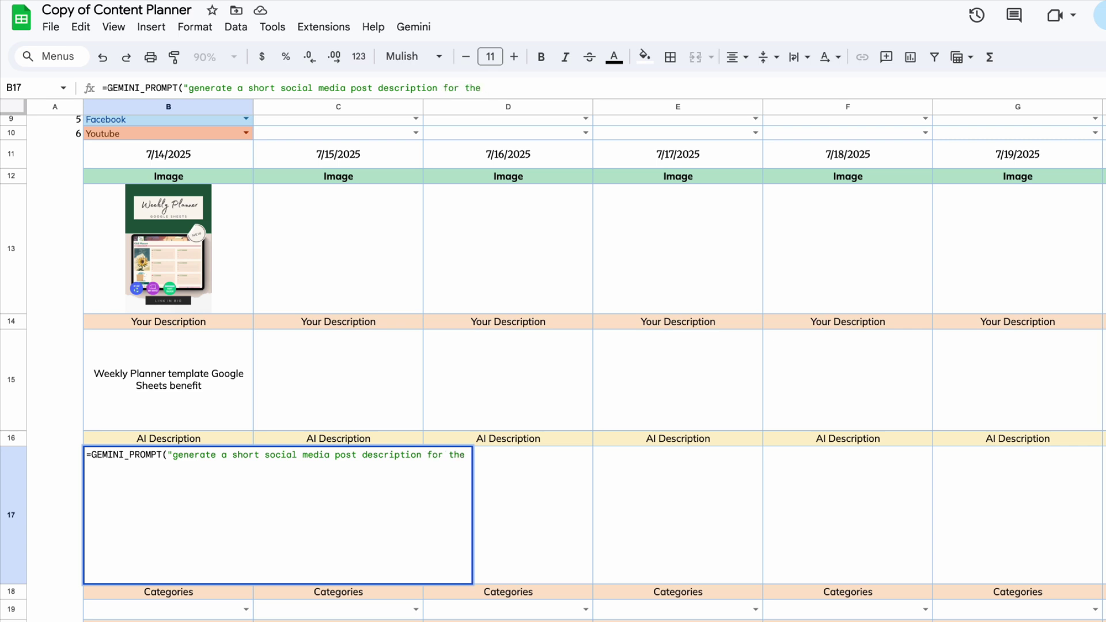
text( keyword:")
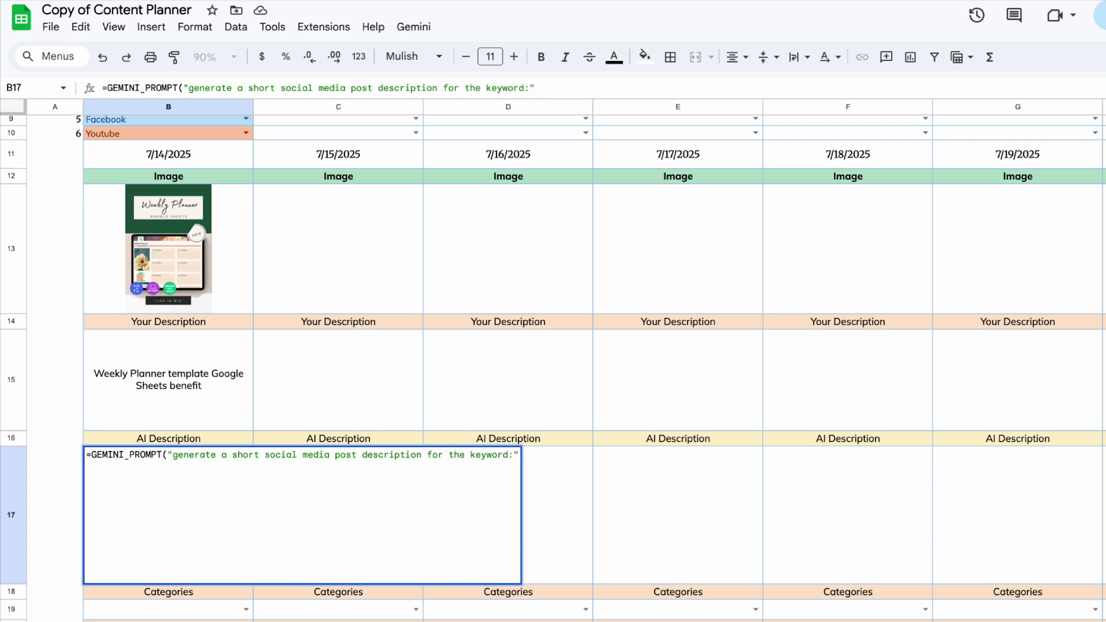
text( &)
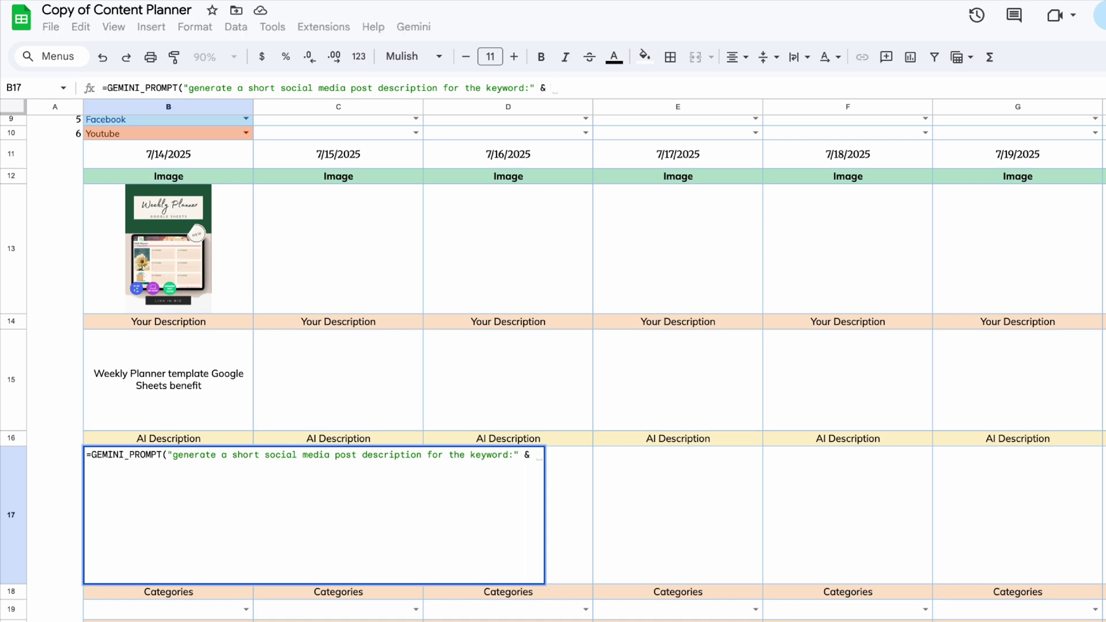
click(187, 406)
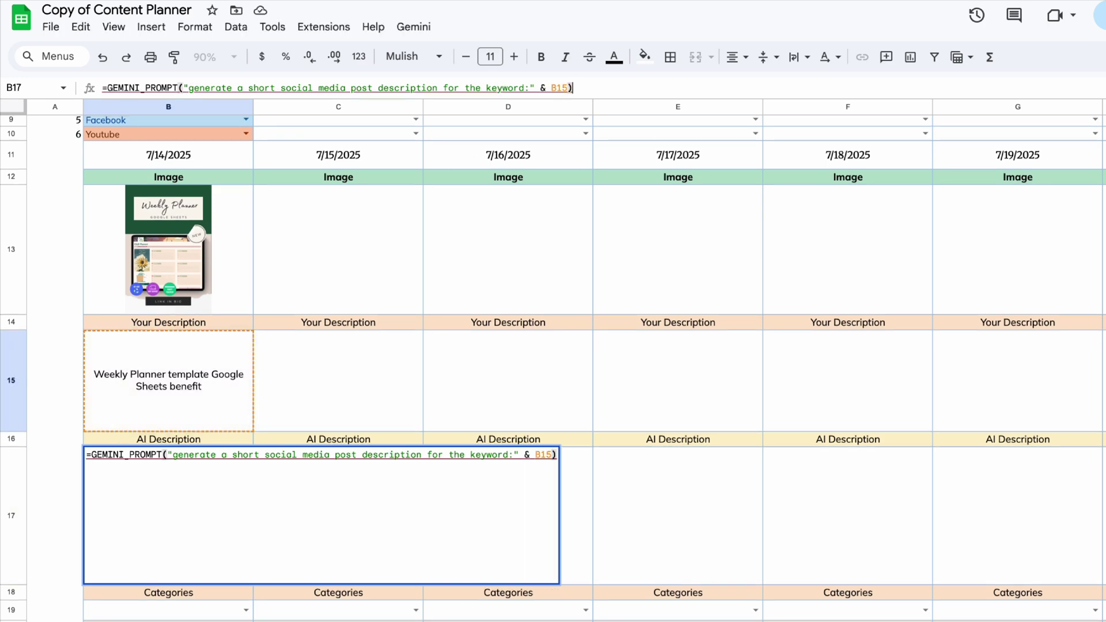
key(Return)
- Increase the height of row 17 to fit Monday's whole generated AI description and read through its options
scroll(275, 494, down, 3)
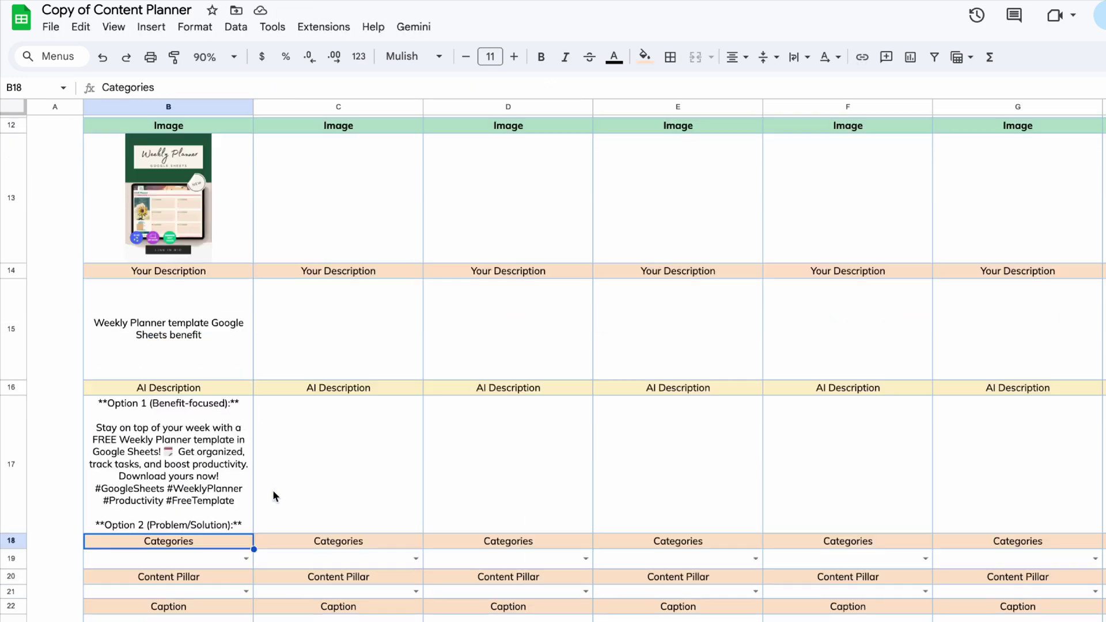
drag(13, 385, 12, 587)
scroll(322, 475, down, 3)
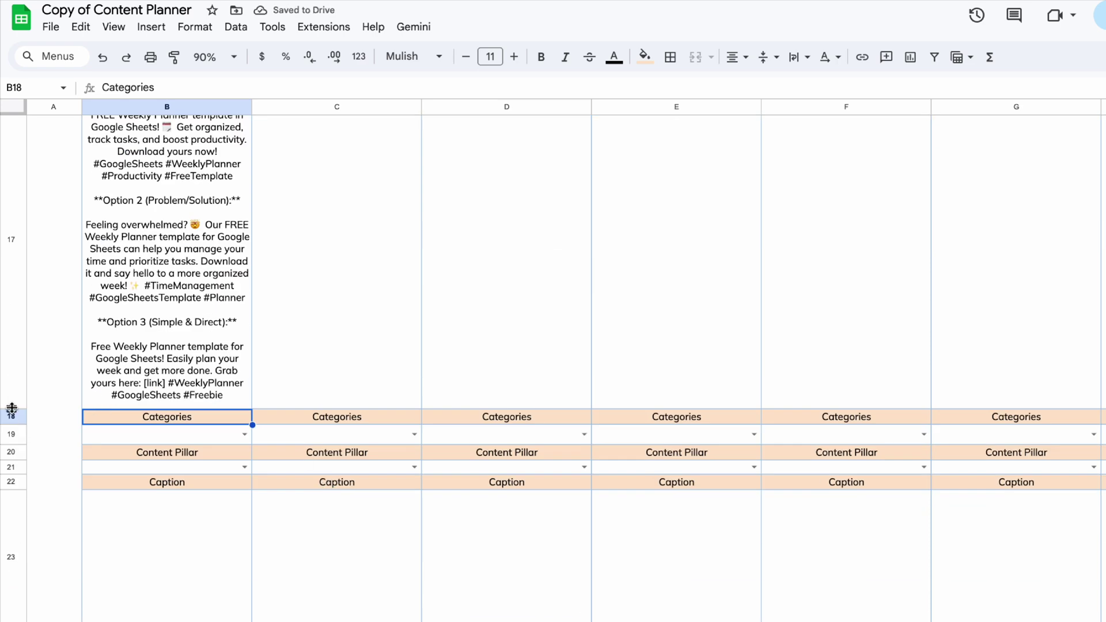
drag(13, 407, 17, 482)
scroll(326, 399, down, 2)
drag(13, 351, 13, 396)
scroll(294, 374, up, 5)
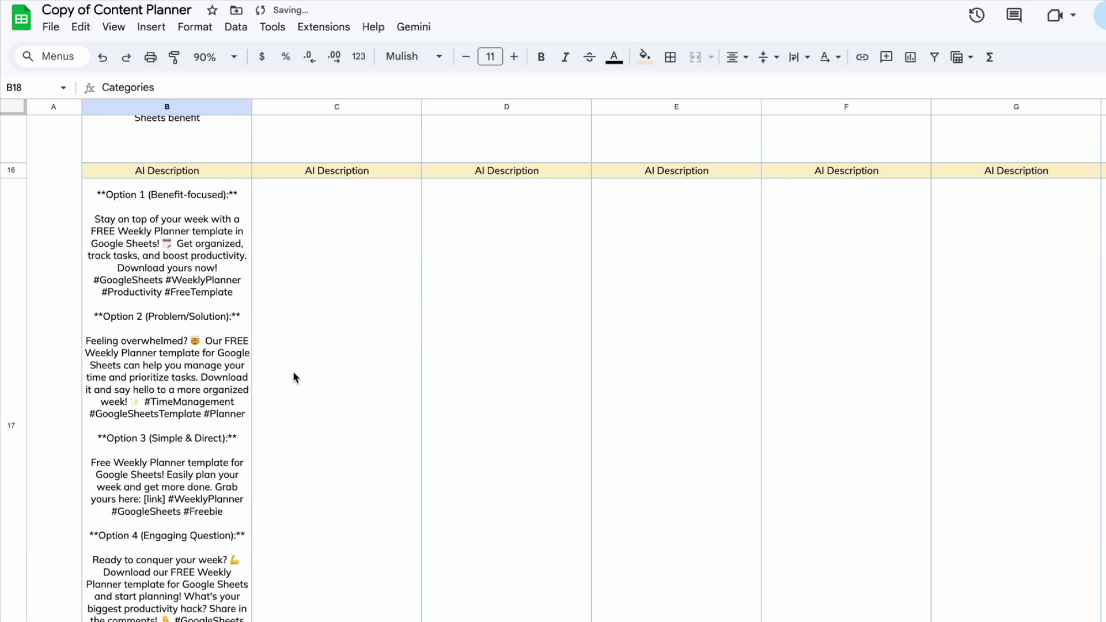
scroll(223, 457, down, 3)
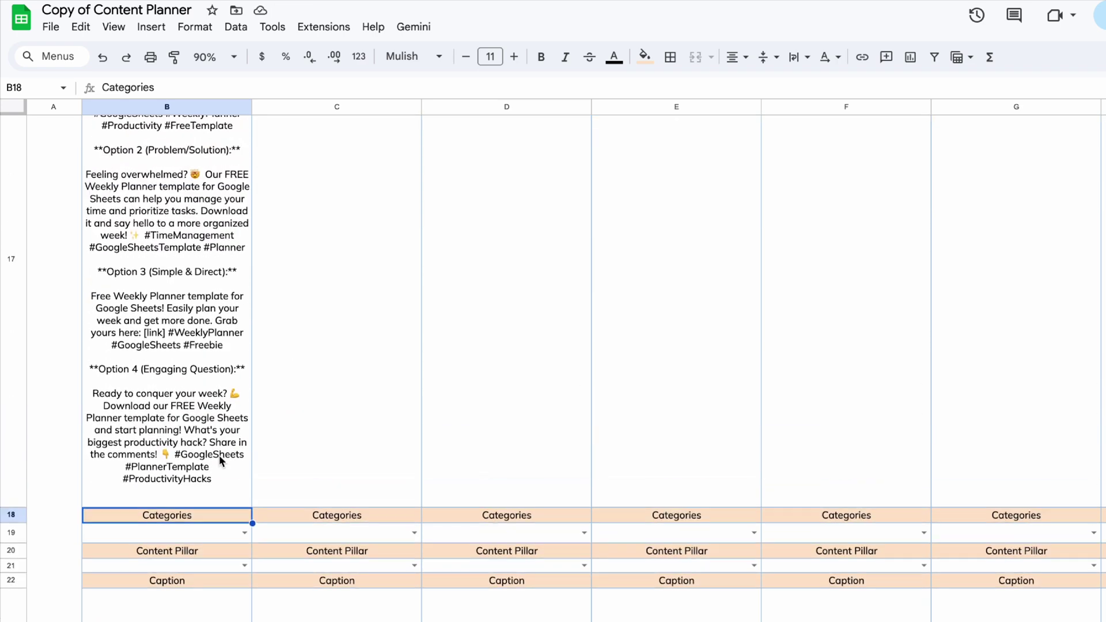
scroll(222, 458, up, 3)
scroll(220, 461, up, 1)
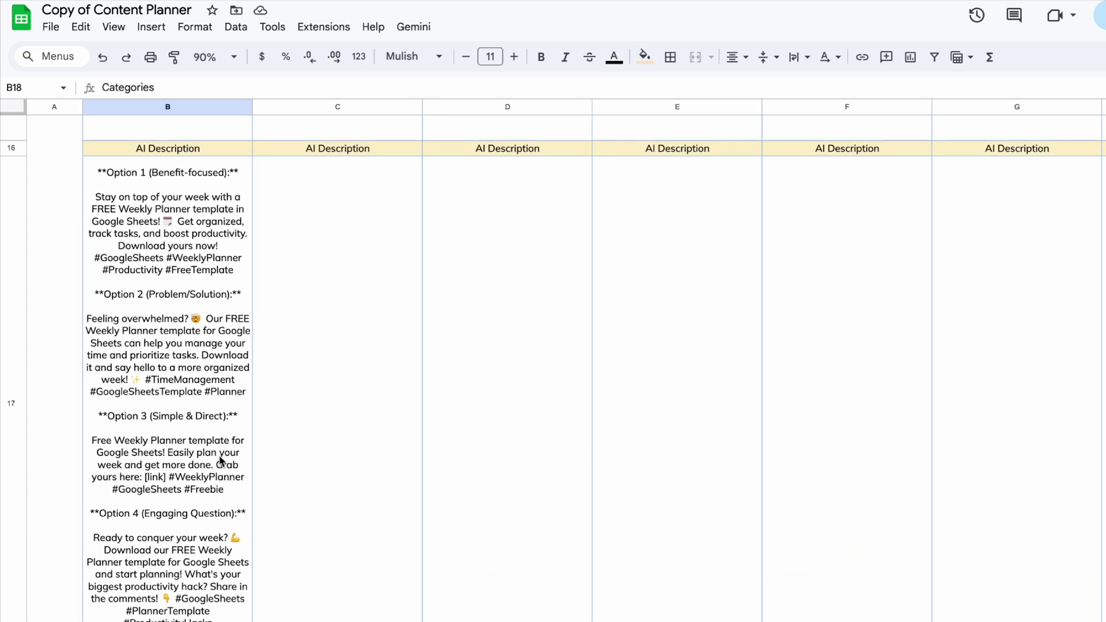
scroll(219, 455, down, 3)
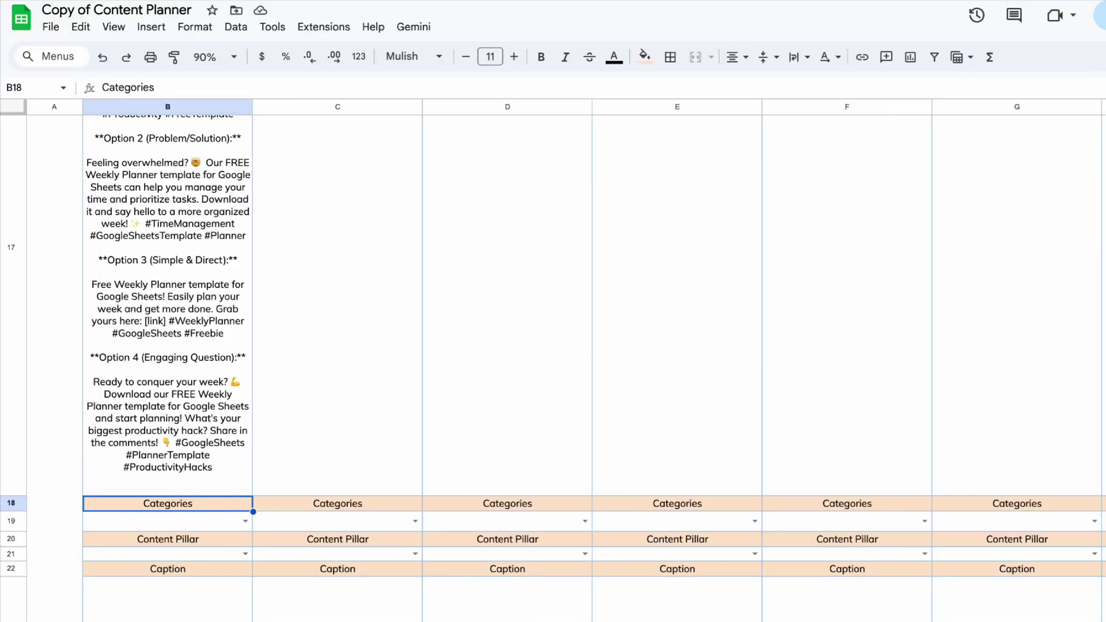
- Start Monday's Caption cell with =GEMINI_PROMPT("Generate a short and engaging Instagram caption (max 2 sentences) for: " & B15)
scroll(216, 501, down, 3)
scroll(216, 508, down, 1)
click(173, 444)
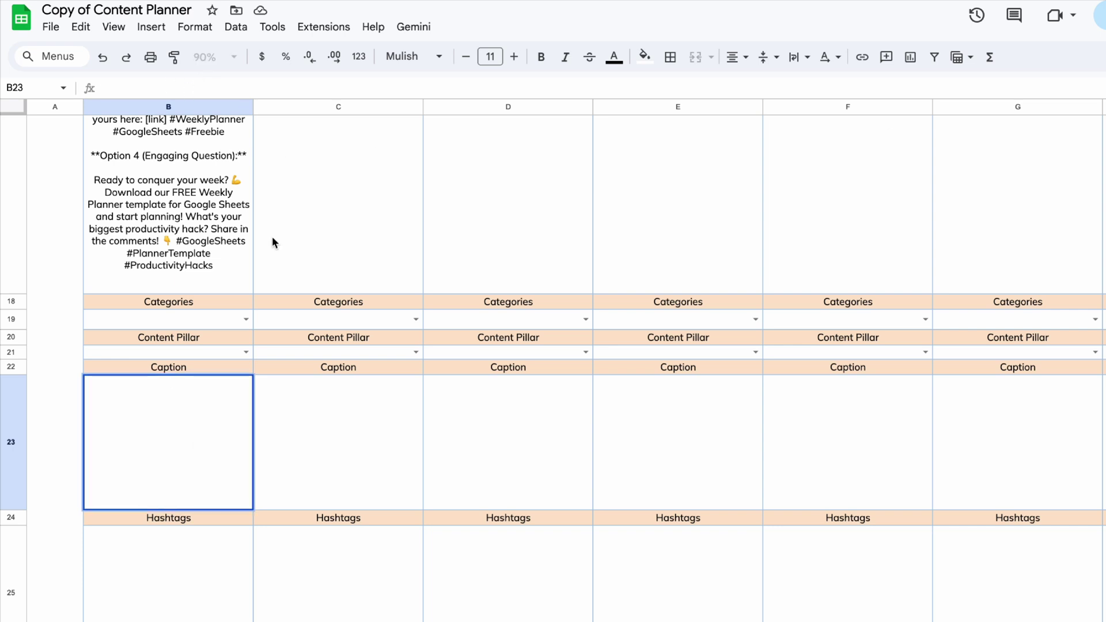
text(=GEMINI_PROMPT("Generate a short and engaging Instagram caption (max 2 sentences) for: " & B15))
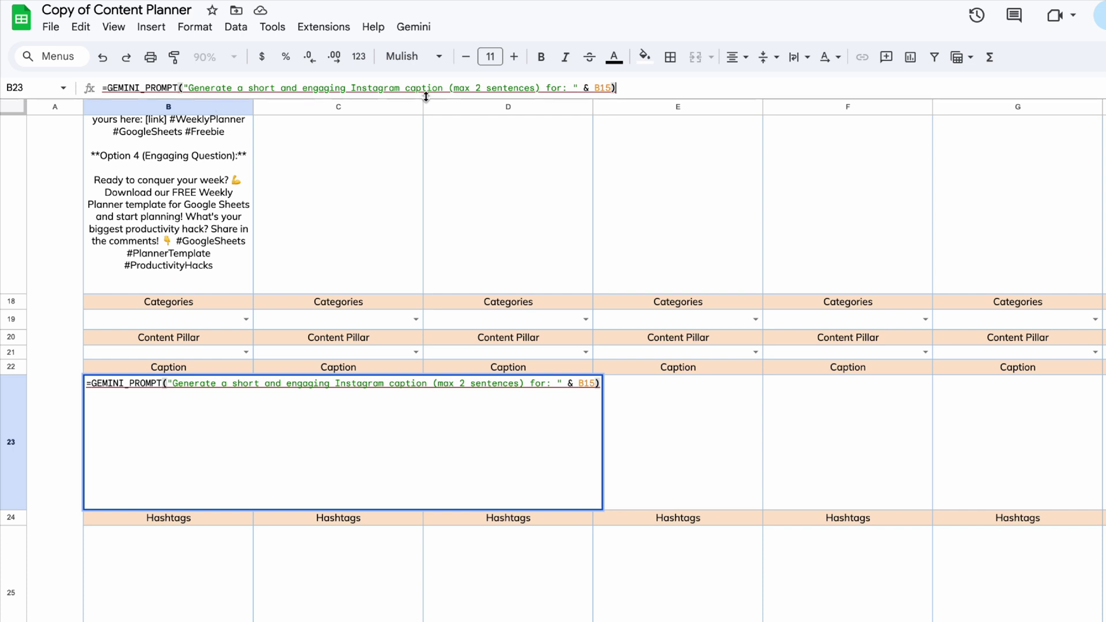
- Replace the word Instagram in Monday's caption prompt with "soical media" and commit the formula
click(400, 87)
key(BackSpace)
key(BackSpace)
key(BackSpace)
key(BackSpace)
key(BackSpace)
key(BackSpace)
key(BackSpace)
key(BackSpace)
key(BackSpace)
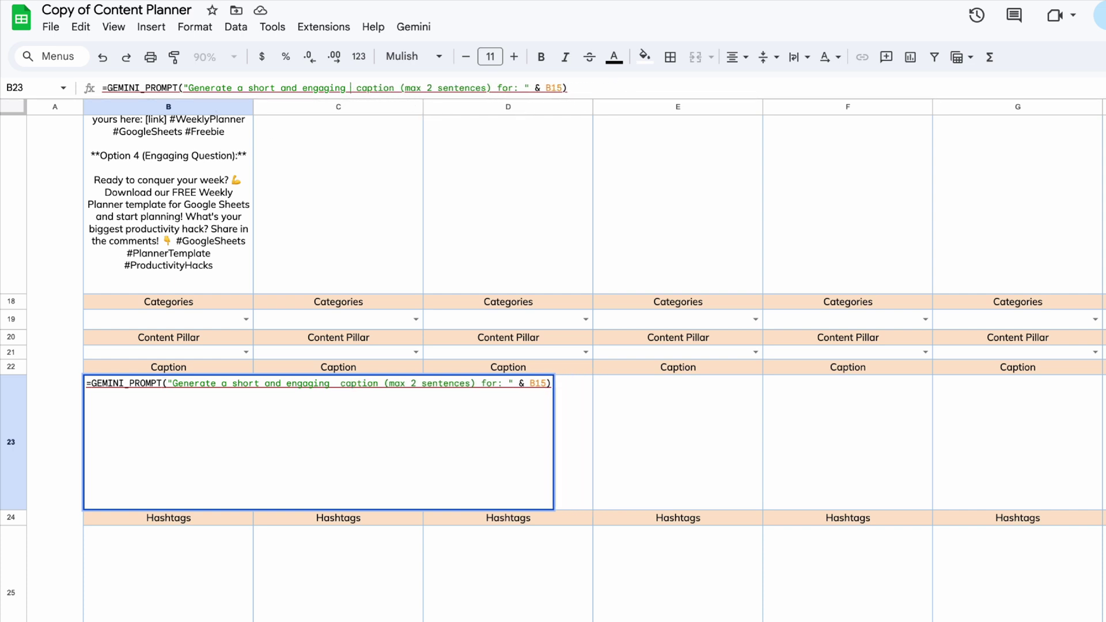
text(soical media)
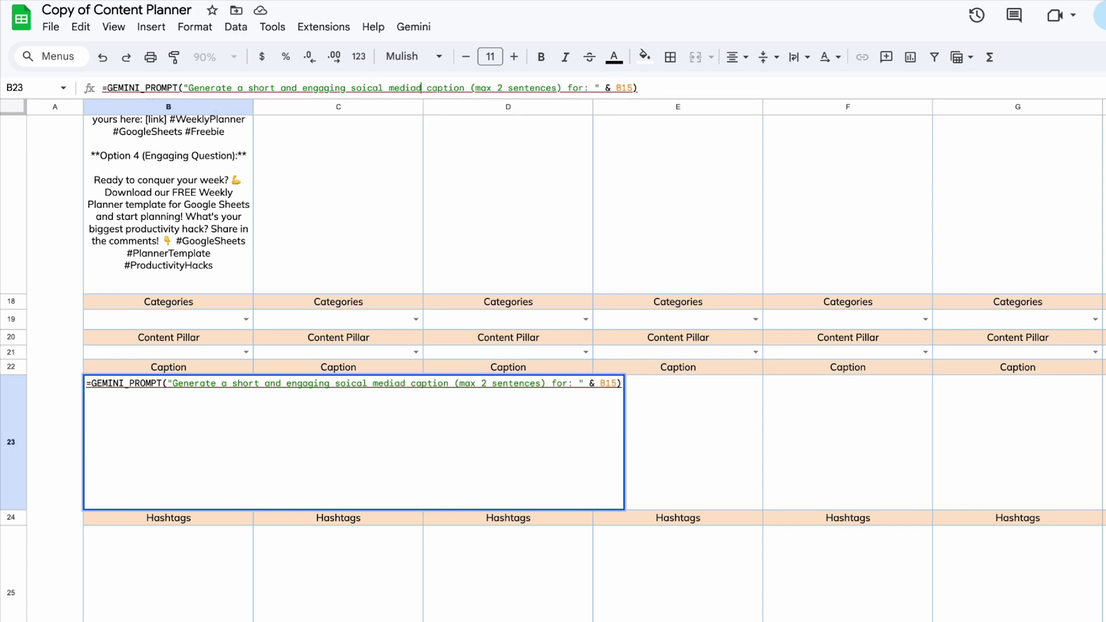
click(673, 85)
key(Return)
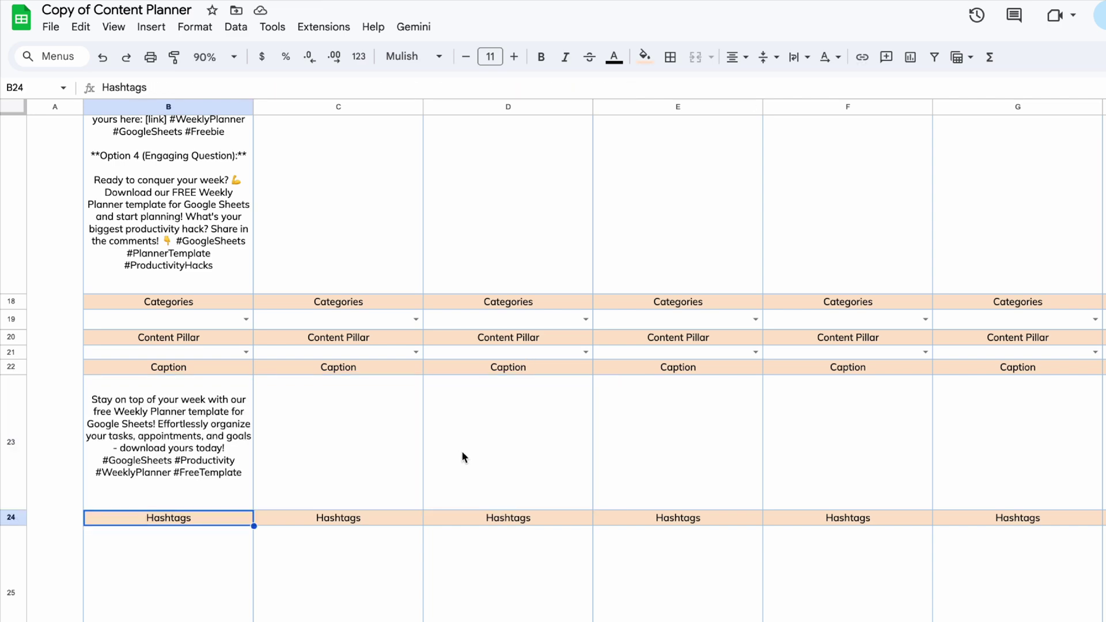
- Review Monday's generated description and caption, and set its category to Lifestyle and its content pillar to Education
scroll(201, 462, up, 5)
scroll(201, 468, down, 5)
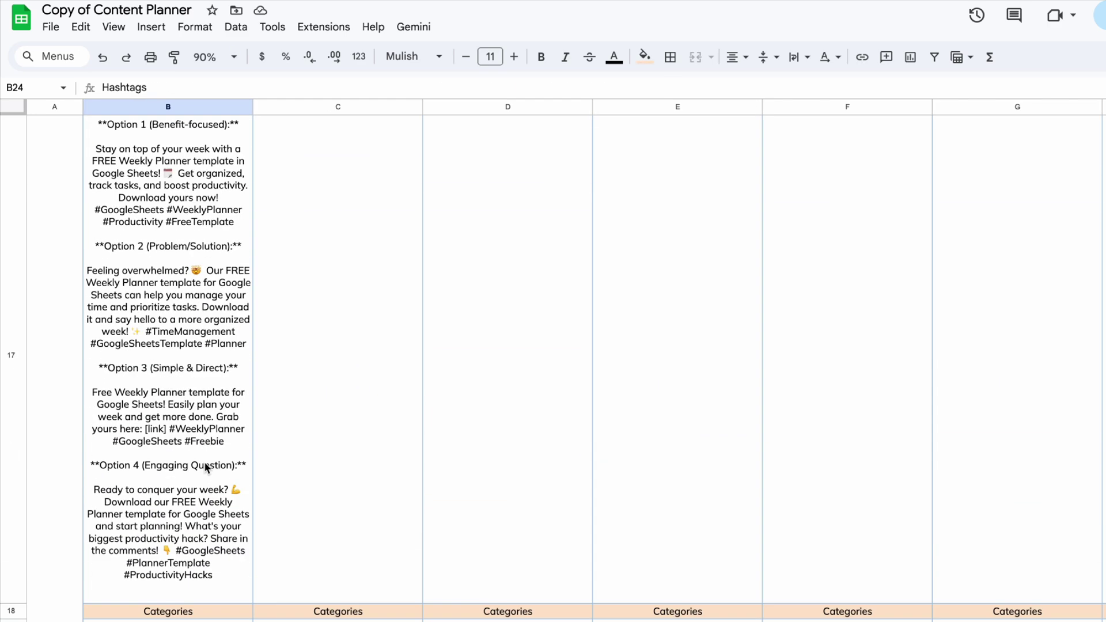
scroll(390, 468, up, 3)
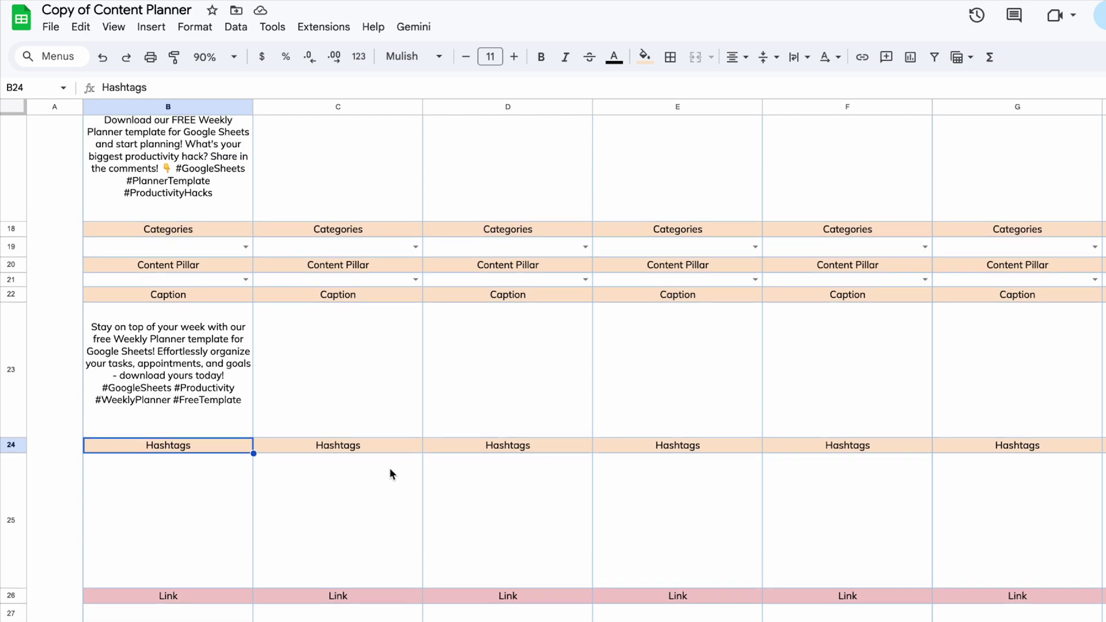
scroll(389, 467, up, 2)
scroll(398, 468, down, 2)
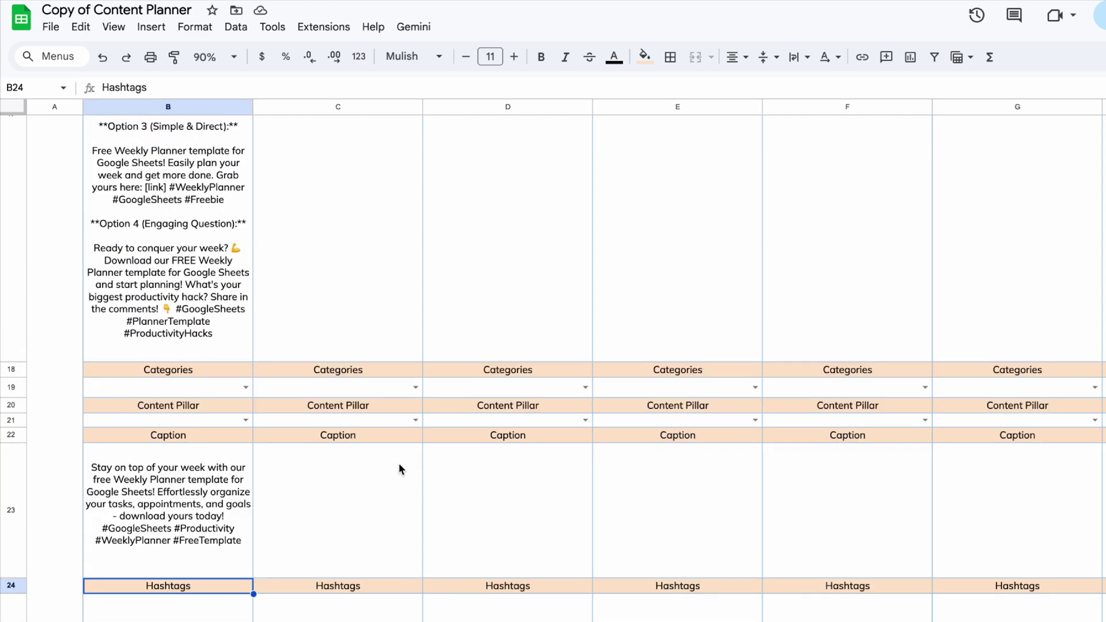
click(121, 387)
click(120, 407)
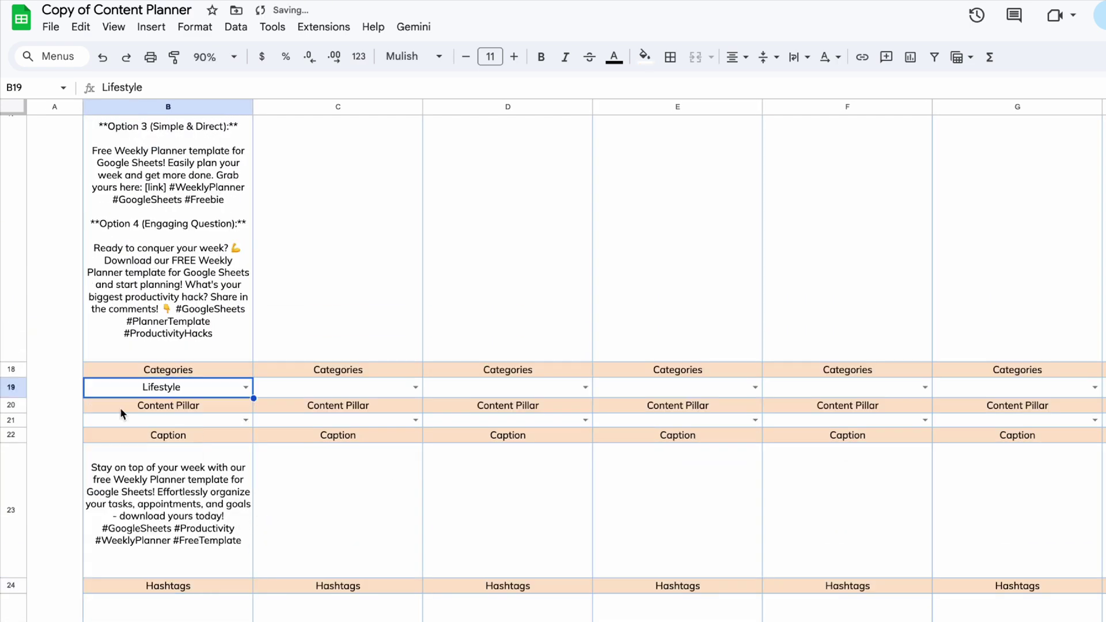
click(121, 420)
click(123, 482)
click(246, 420)
click(112, 441)
- Choose a status for Monday's content in row 29 and review the planner back up to its title
scroll(64, 496, down, 4)
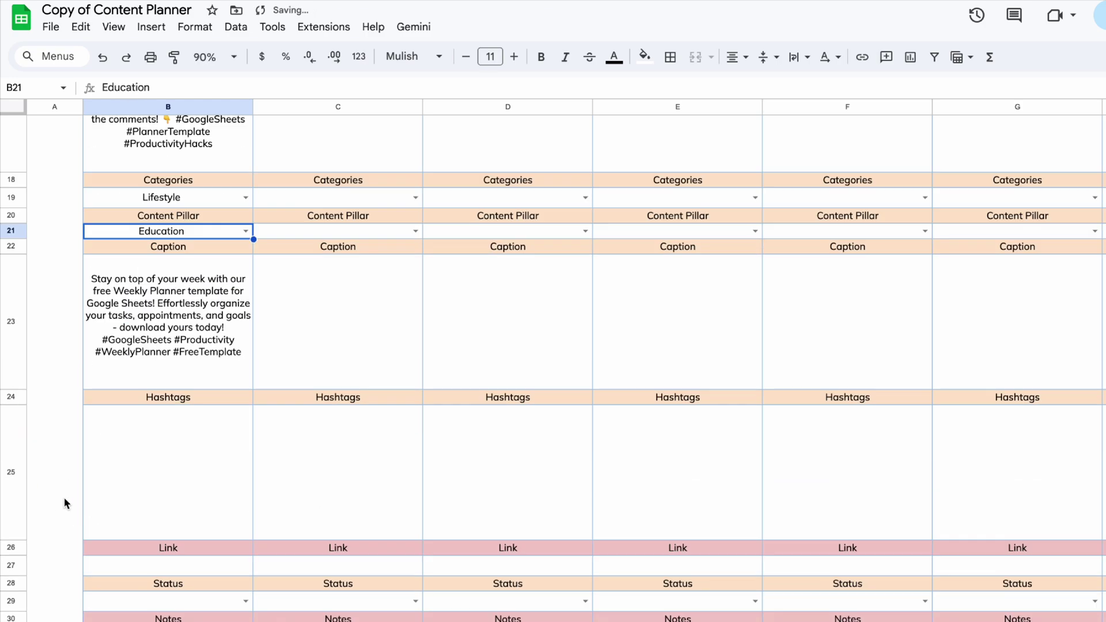
scroll(278, 542, up, 6)
scroll(202, 501, down, 8)
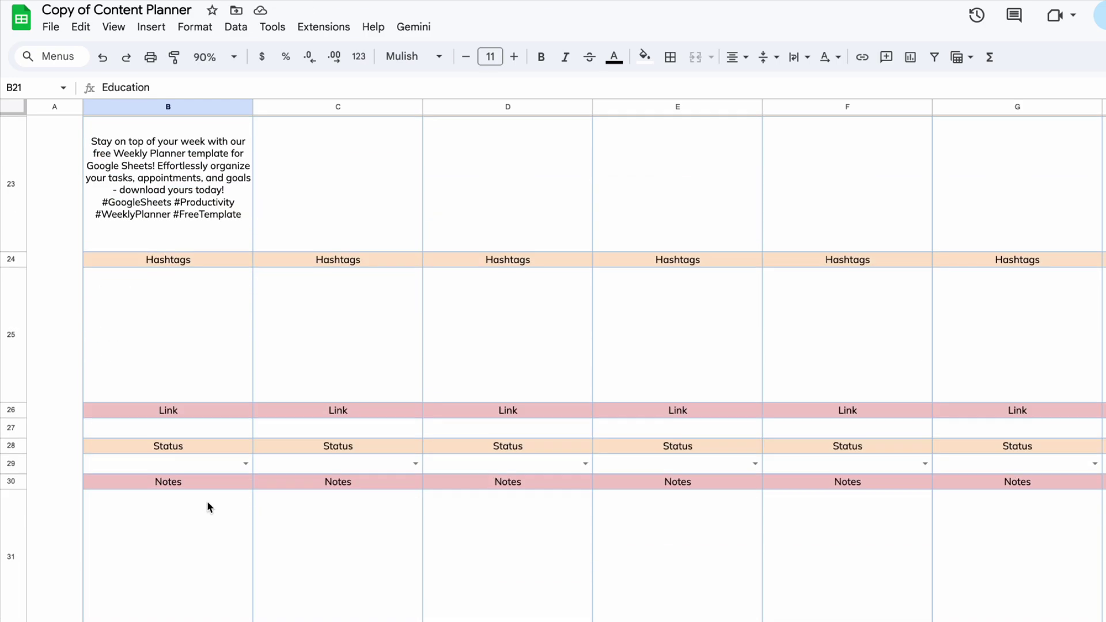
click(246, 463)
click(131, 506)
scroll(302, 535, up, 10)
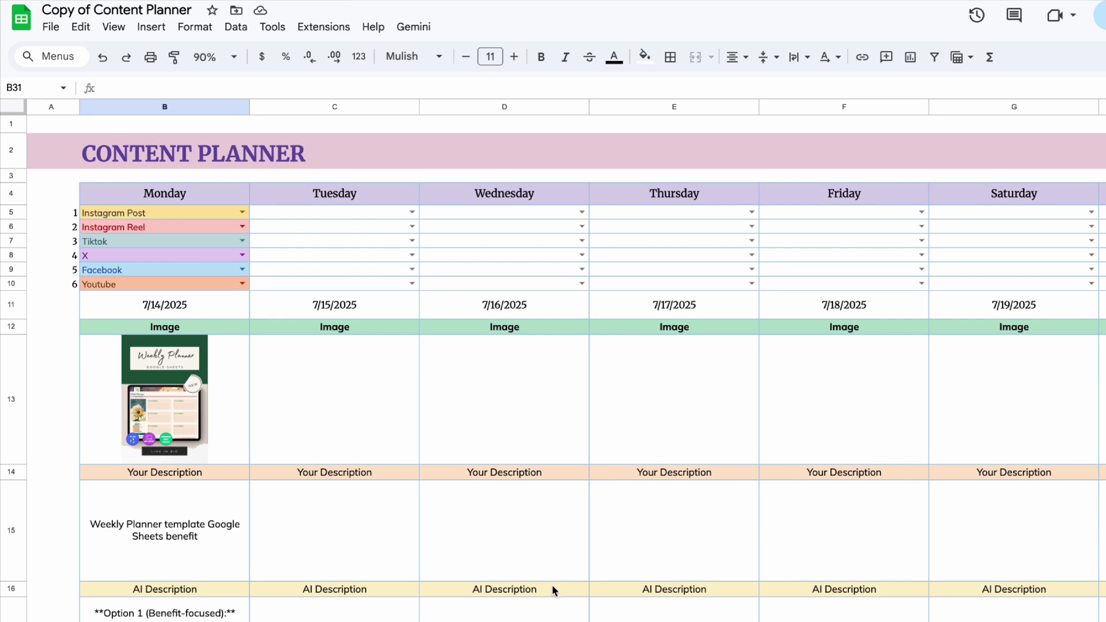
scroll(349, 470, up, 1)
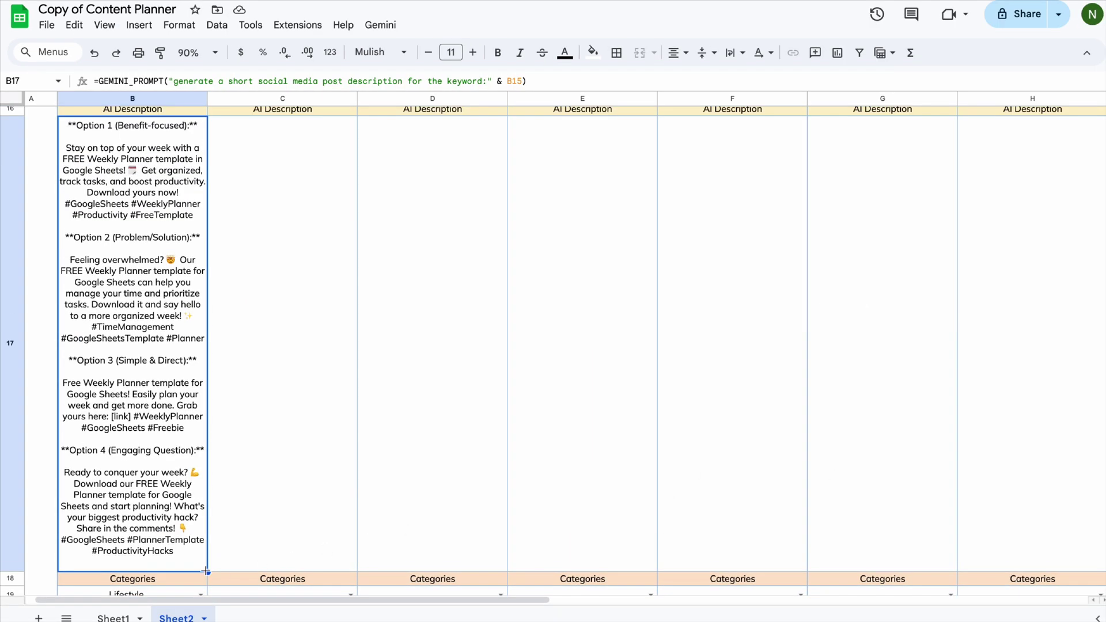
- Fill Monday's AI Description formula from B17 across the rest of the week through H17
drag(207, 571, 1026, 564)
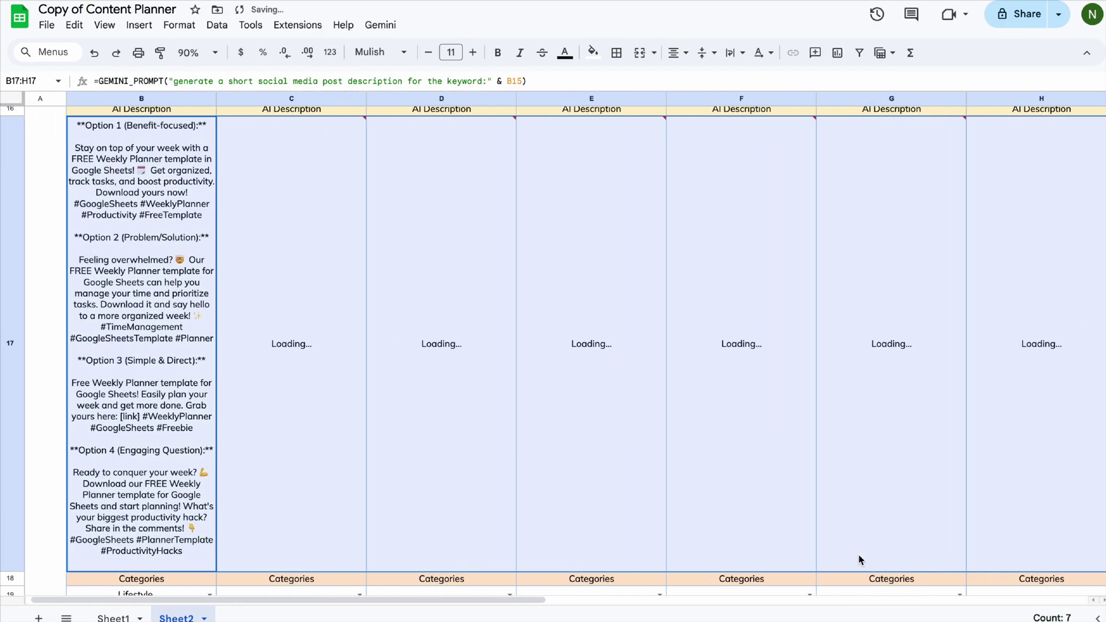
scroll(620, 486, right, 2)
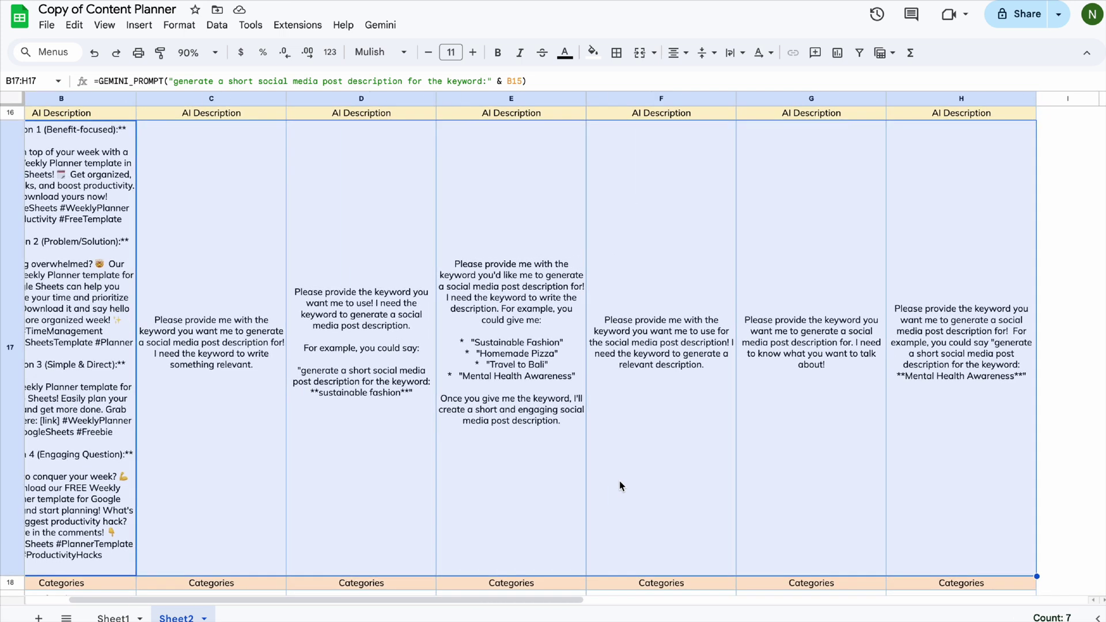
- Enter "Monthly Calendar Google Sheets Template benefits" as Tuesday's Your Description in C15
scroll(620, 486, up, 3)
scroll(460, 346, left, 2)
click(325, 278)
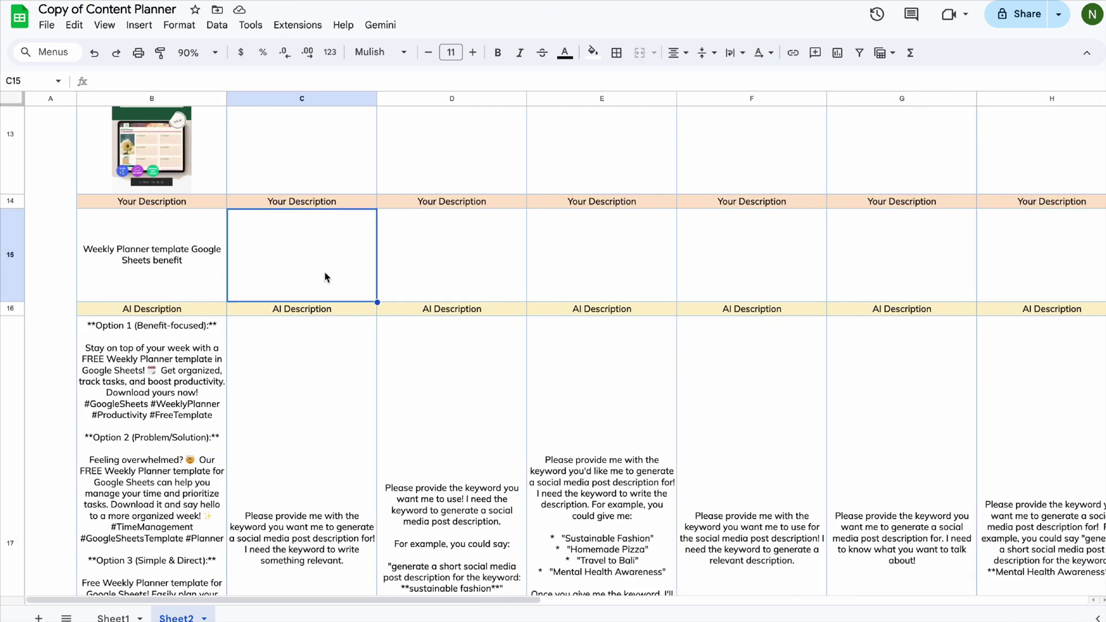
text(Monthly Calendar Google Sheets Template benefits)
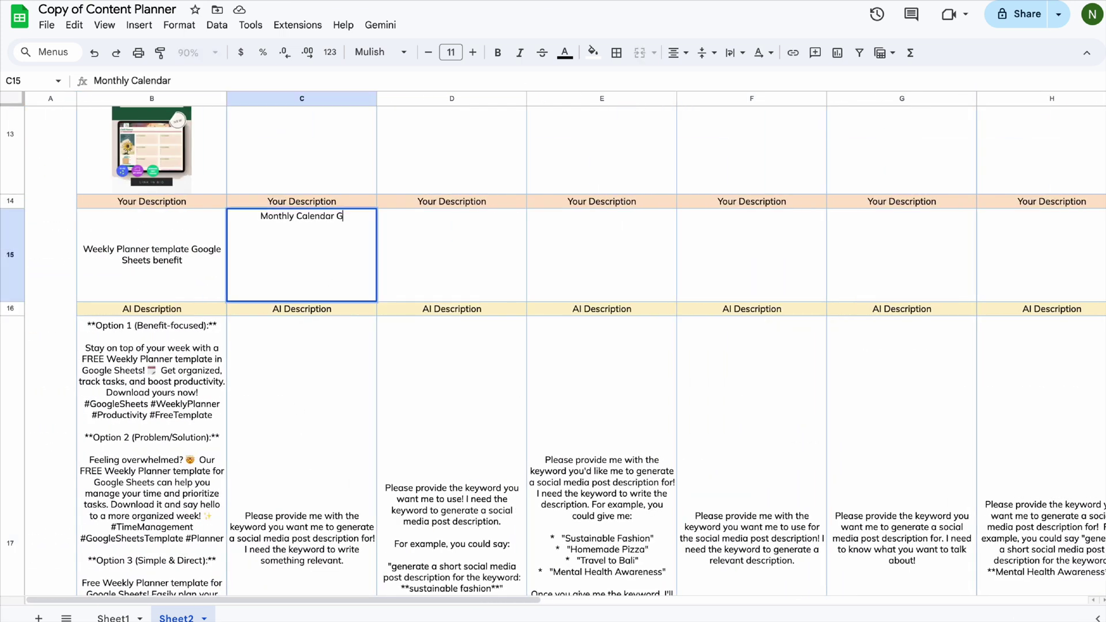
key(Return)
- Fill Monday's Caption formula from B23 across to H23 and check Tuesday's generated caption
scroll(478, 335, down, 10)
click(158, 377)
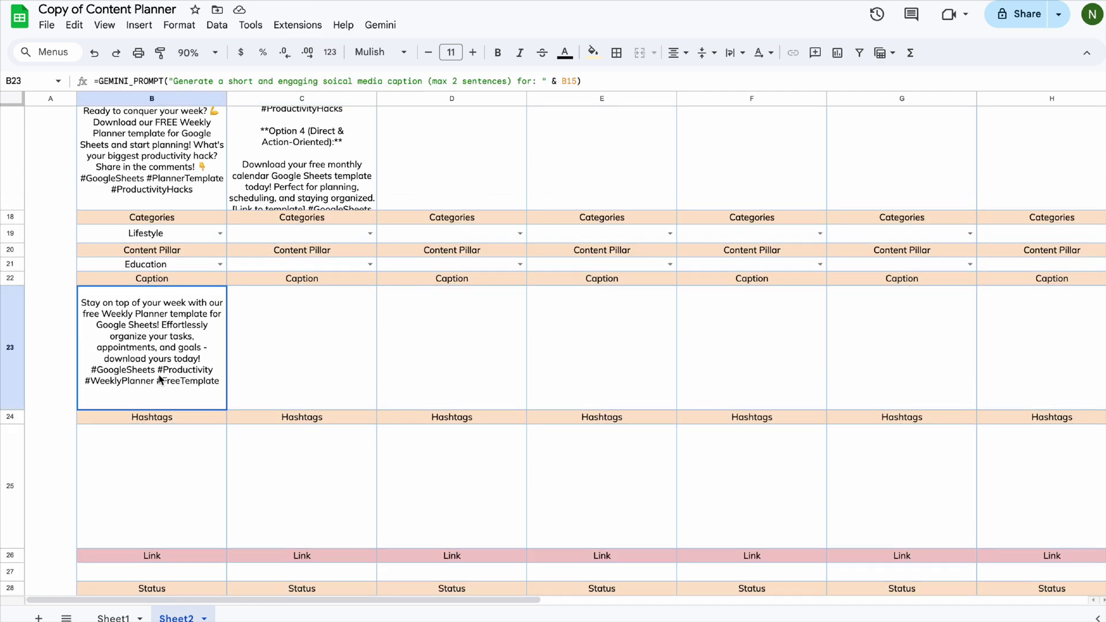
drag(227, 411, 1037, 403)
click(339, 378)
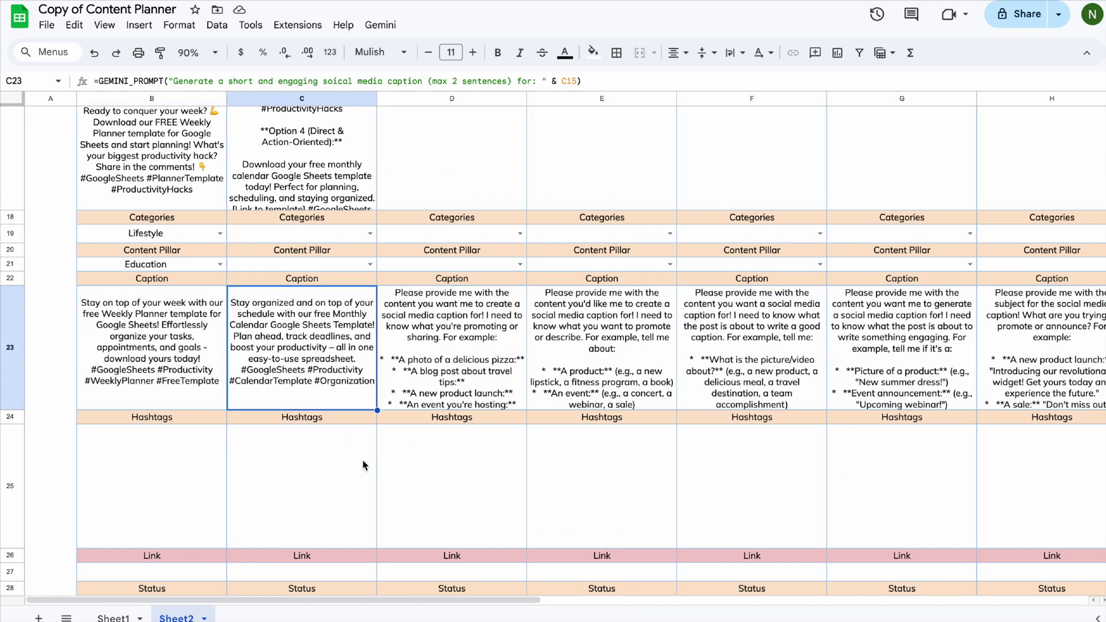
- Enter "Dark Theme Gantt Chart Google Sheets template" as the 7/16/2025 Your Description in D15
scroll(363, 464, up, 10)
click(509, 413)
text(Dark Theme Gant)
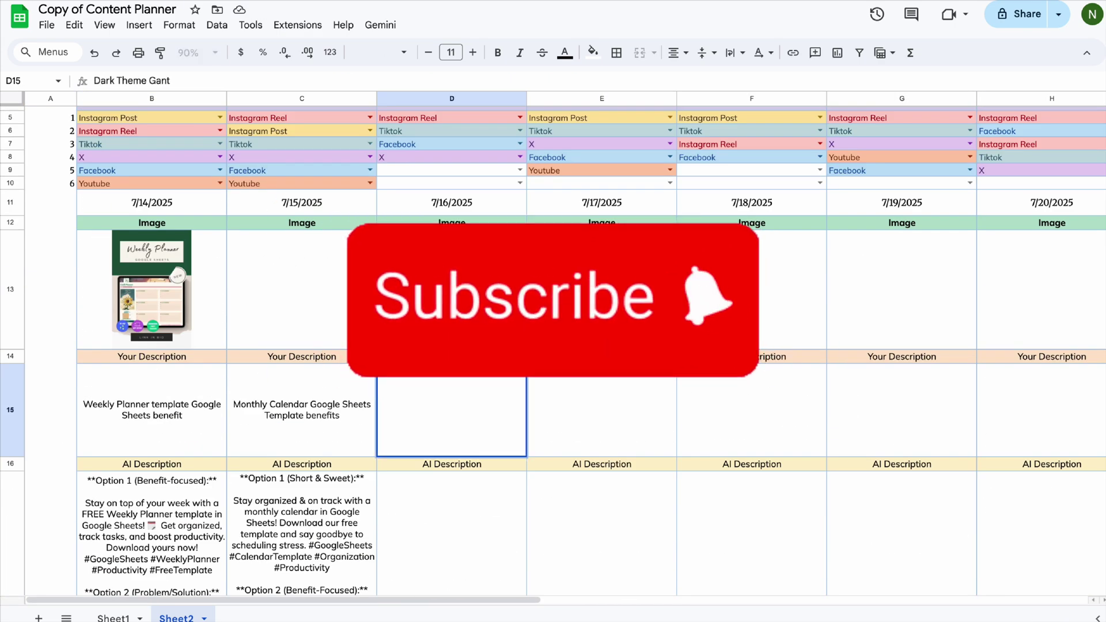
text(t Chart Google Sheets template)
key(Return)
- Enter "Kanban Board Google Sheets Template" as the 7/17/2025 Your Description in E15
click(602, 413)
text(Kanban Board Google Shh)
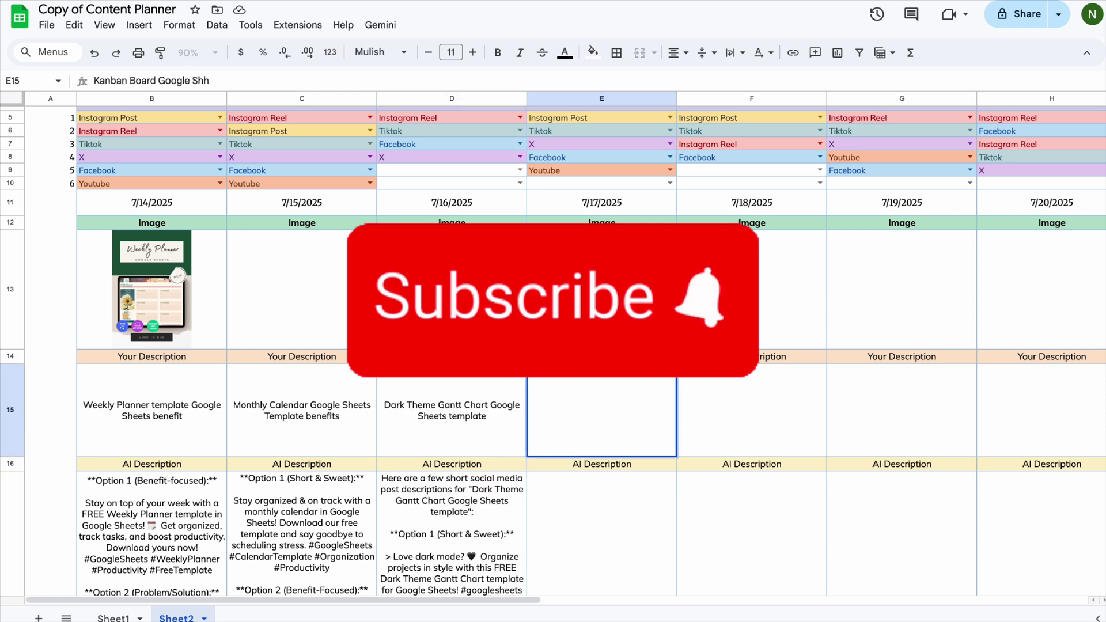
key(BackSpace)
text(eets Template)
key(Return)
- Enter "Monthly Budget Tracker Template" as the 7/18/2025 Your Description in F15
click(752, 410)
text(Monthly Budget Tracker Template)
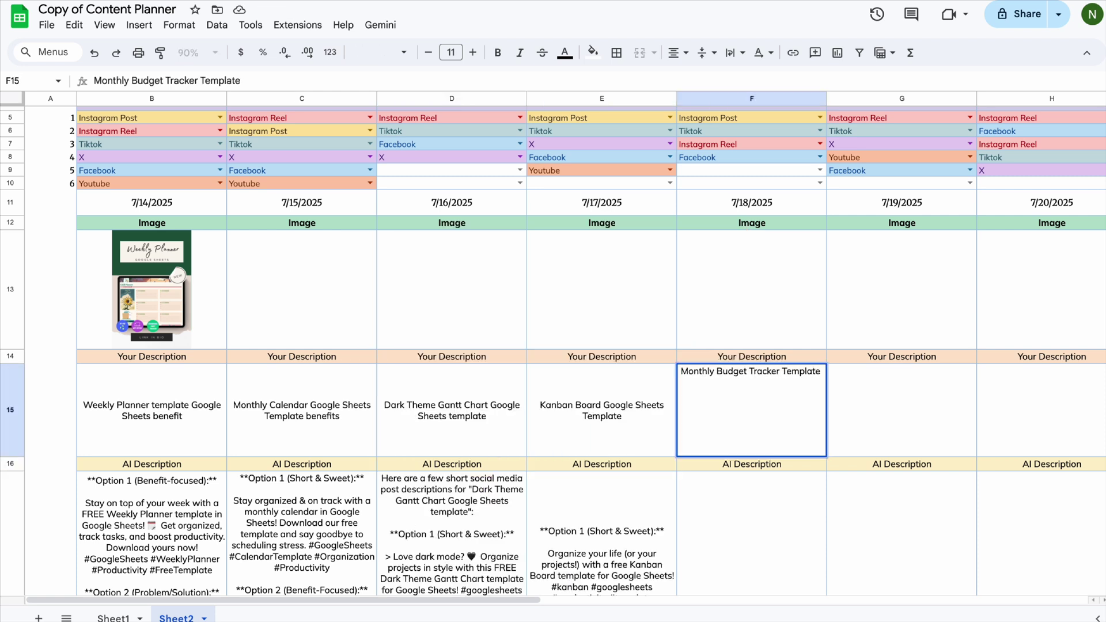